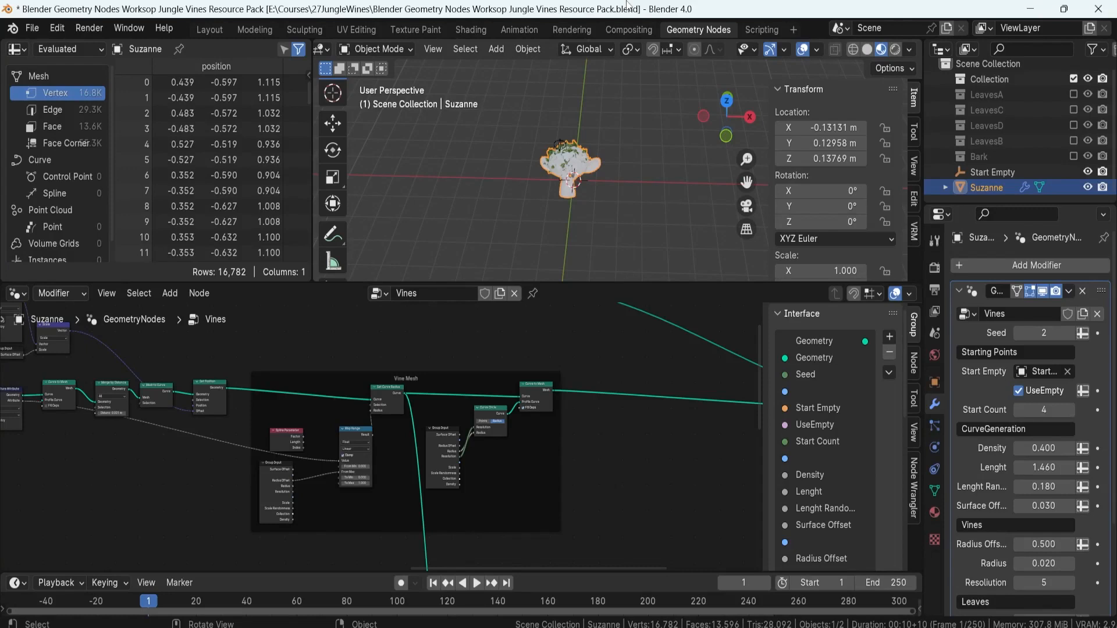
Examine the vines on the Suzanne model up close and the nodes inside the Vine Mesh frame.
scroll(581, 177, up, 7)
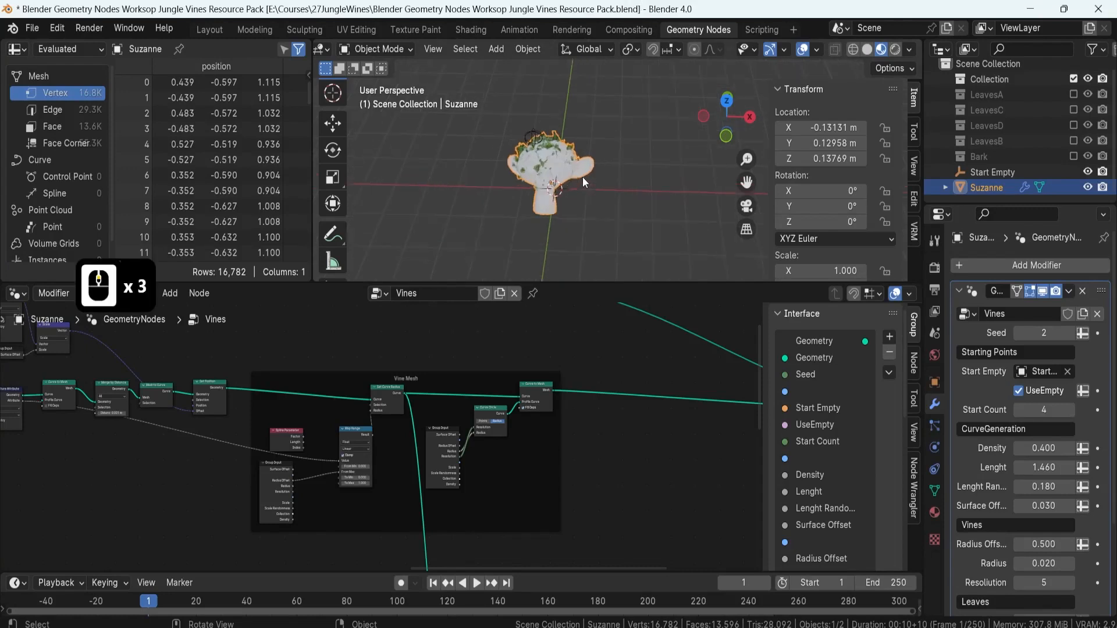
shift+middle_drag(533, 165, 605, 158)
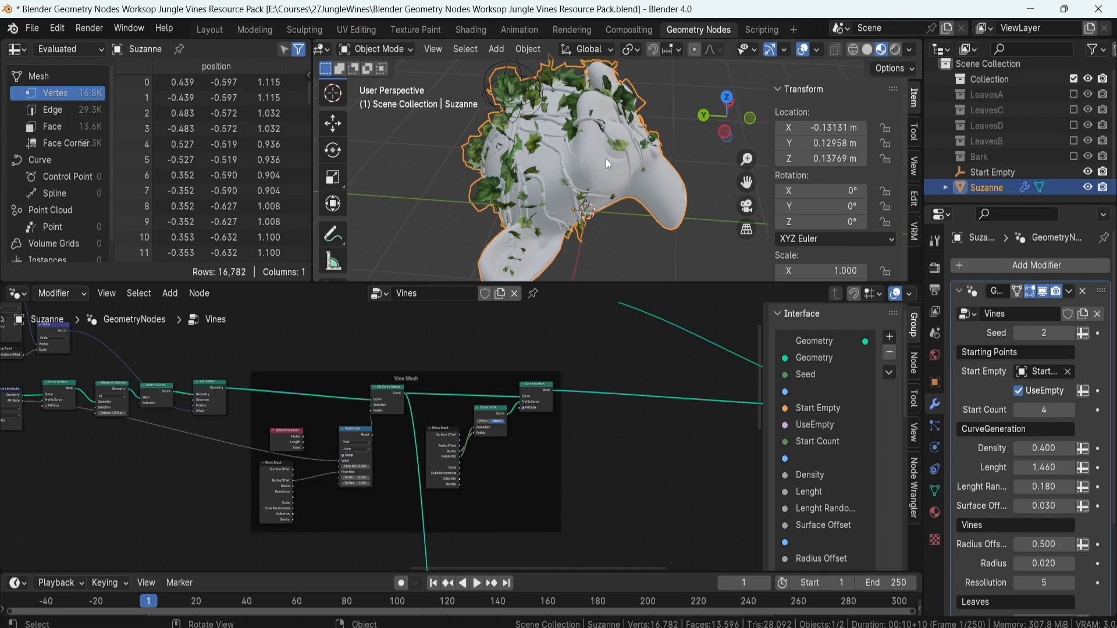
scroll(480, 414, up, 5)
middle_drag(484, 420, 397, 402)
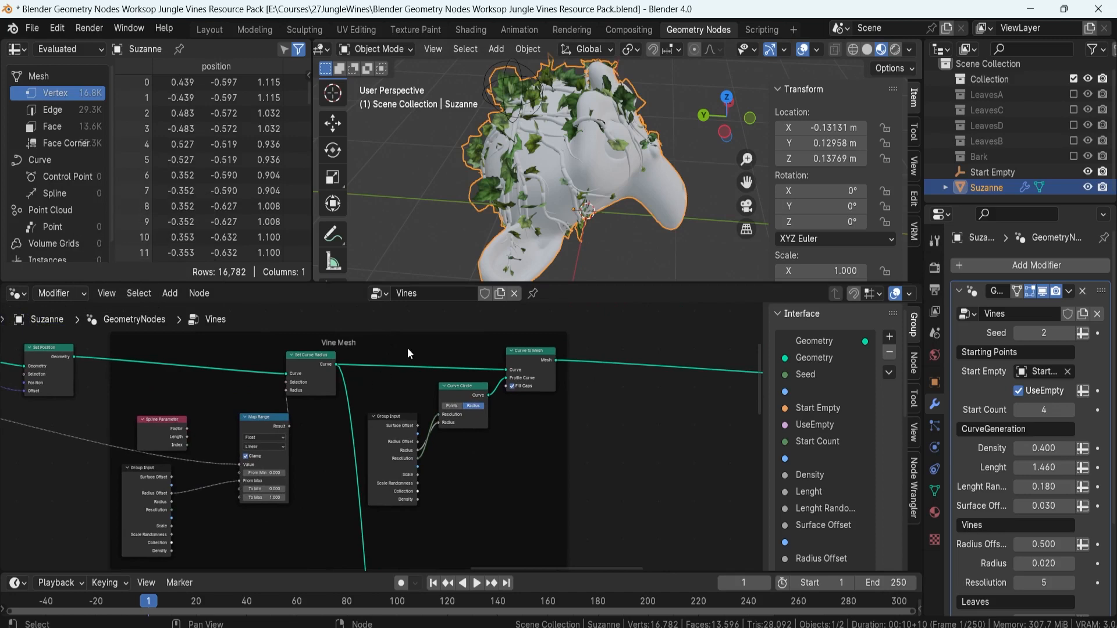
middle_drag(571, 204, 505, 104)
scroll(568, 139, up, 2)
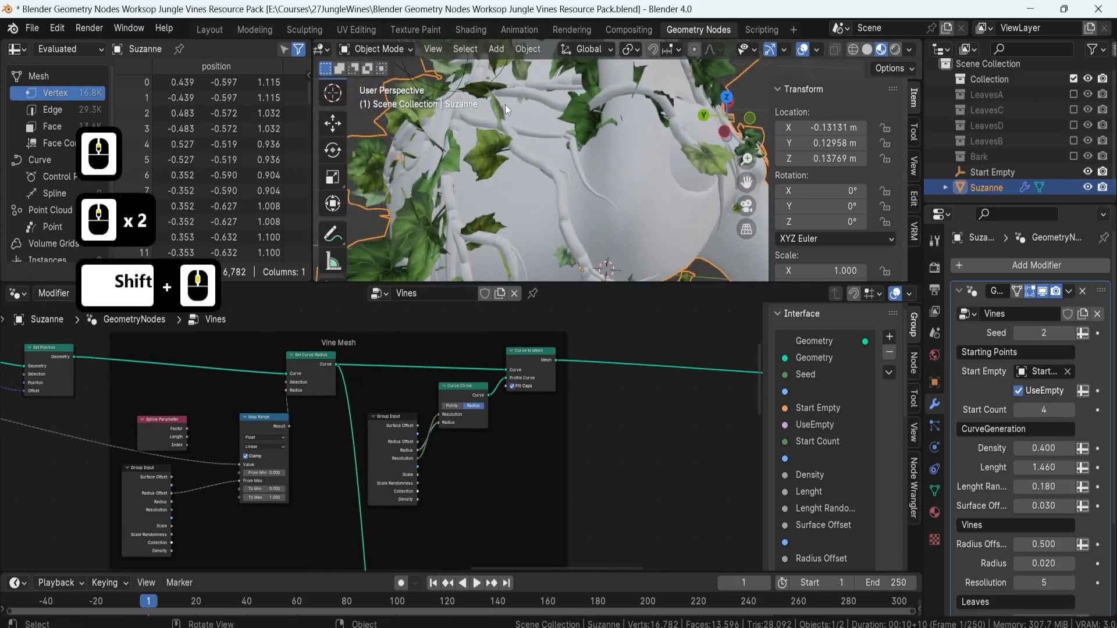
shift+middle_drag(357, 420, 414, 375)
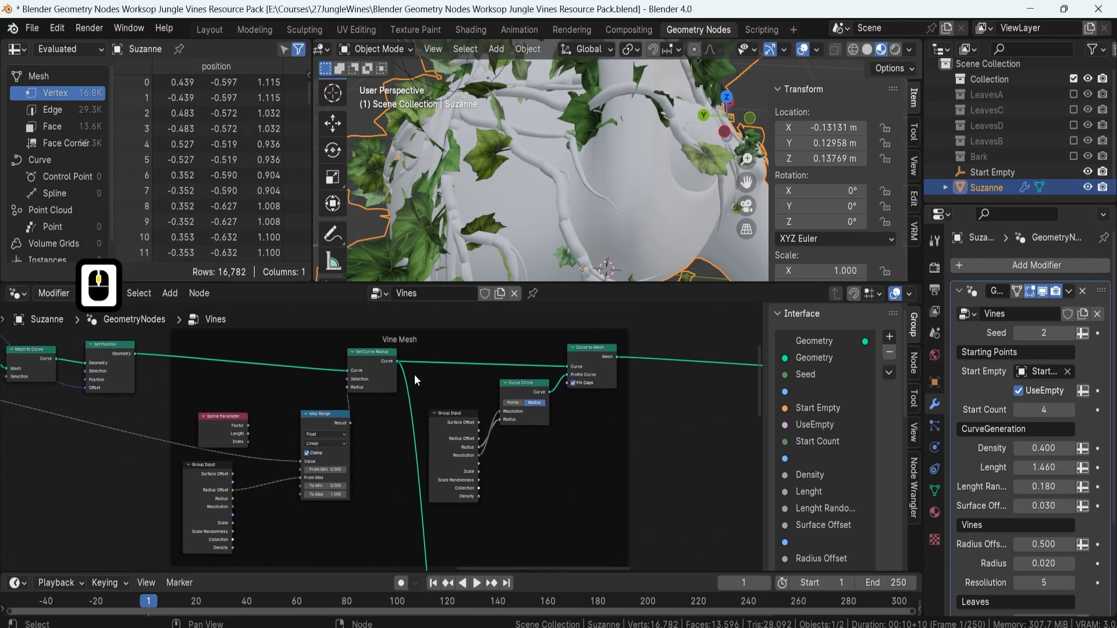
scroll(421, 354, down, 1)
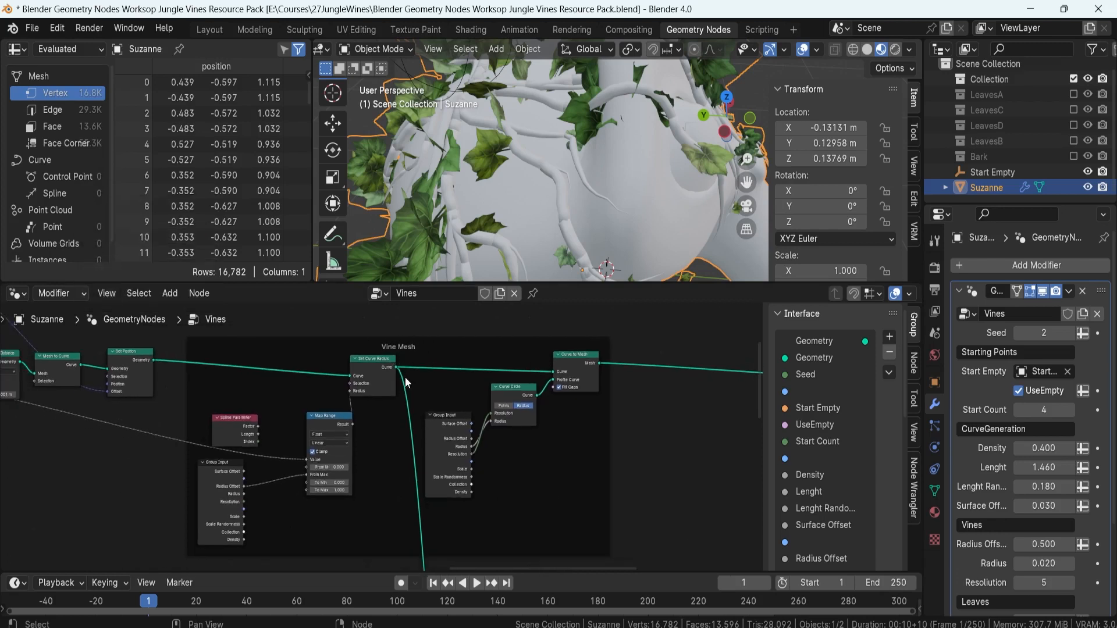
scroll(446, 416, up, 2)
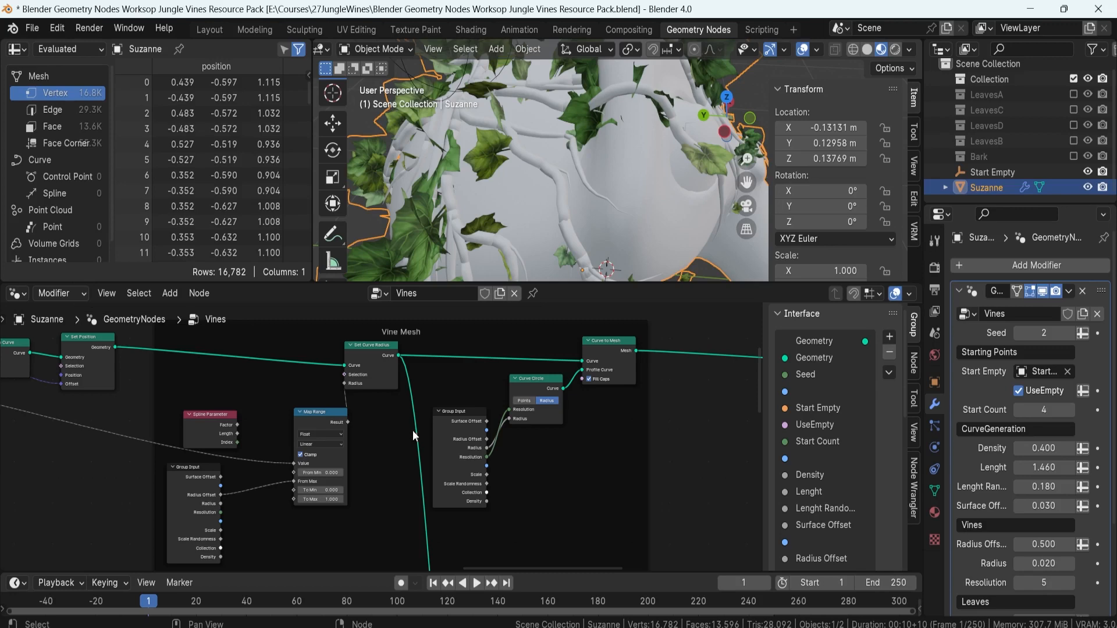
scroll(406, 424, up, 3)
shift+middle_drag(459, 415, 350, 386)
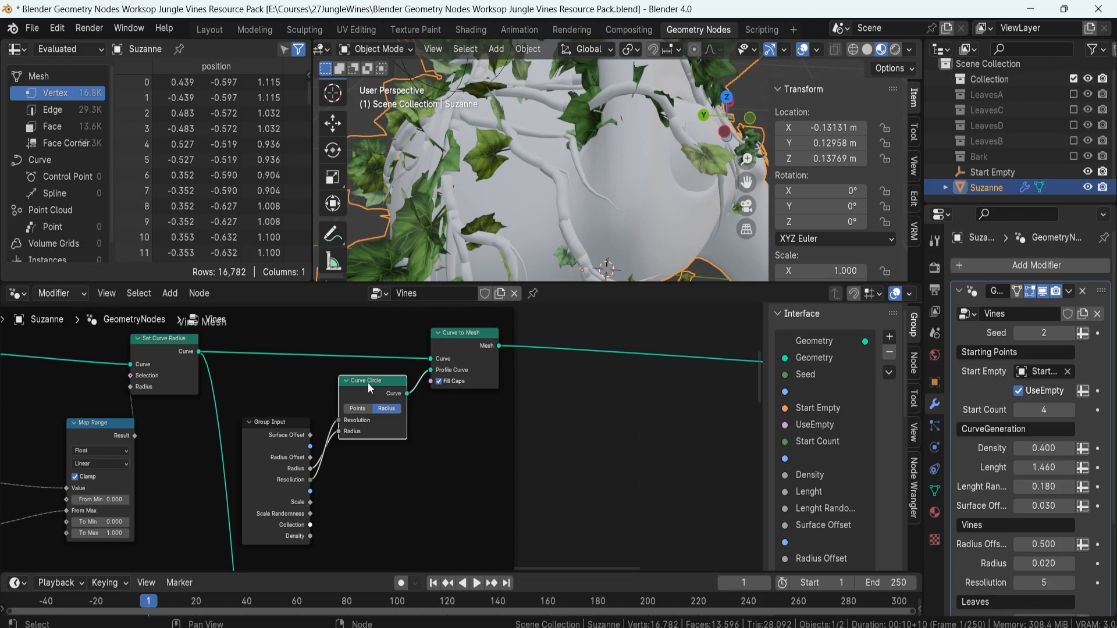
Preview the Curve Circle node's output with a Viewer node and inspect the profile shape in the viewport.
key(F8)
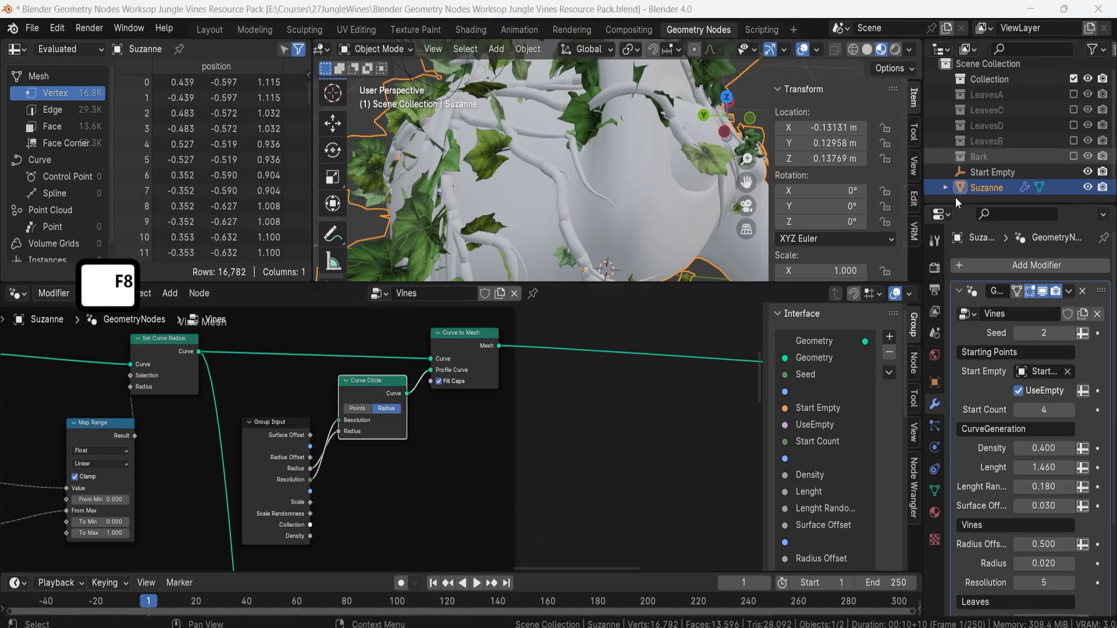
scroll(551, 159, down, 3)
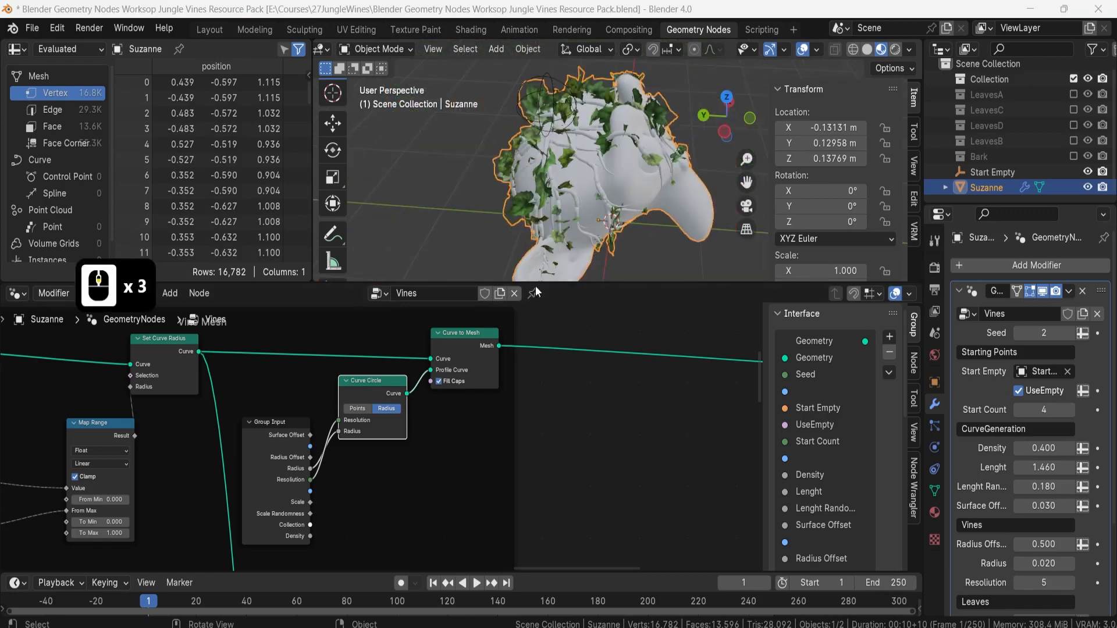
key(ctrl)
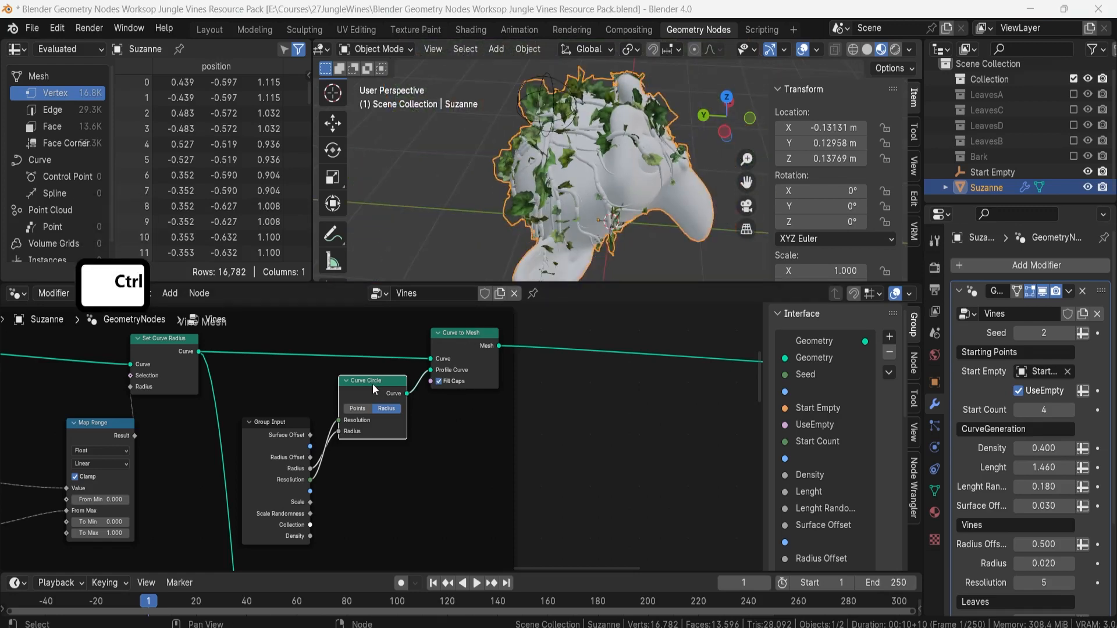
ctrl+shift+click(373, 383)
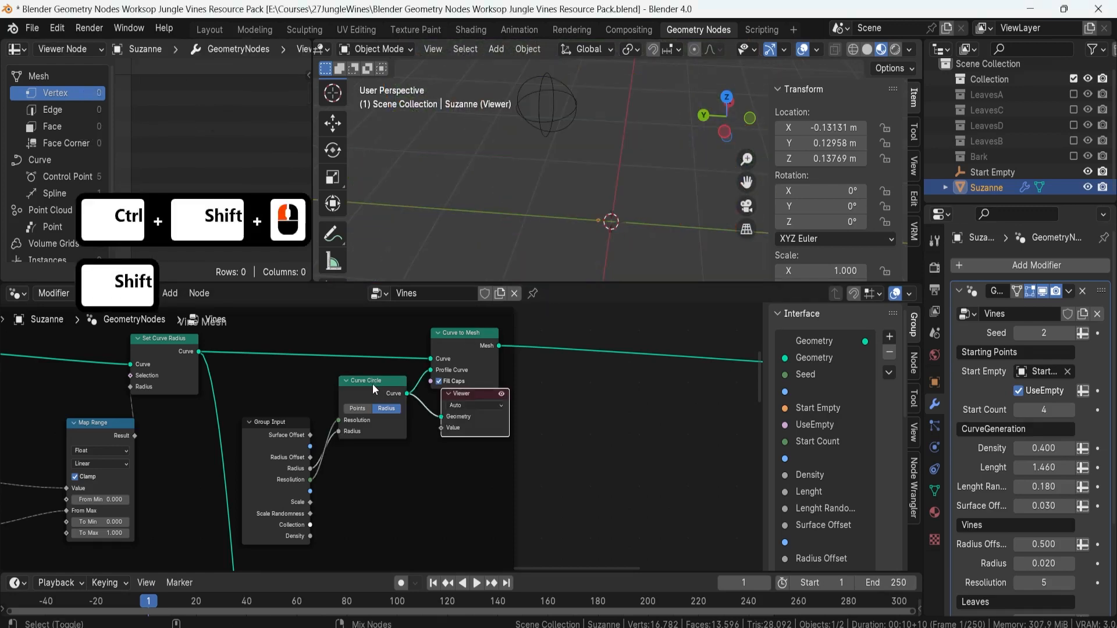
middle_drag(576, 195, 609, 188)
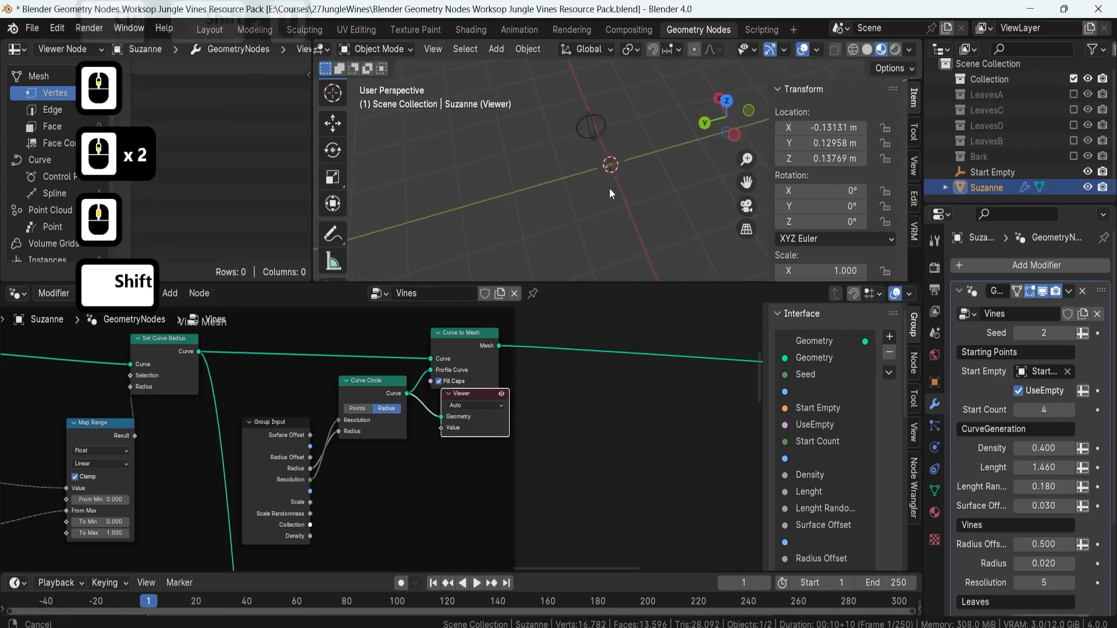
scroll(594, 201, up, 11)
shift+middle_drag(479, 236, 515, 223)
scroll(516, 222, up, 5)
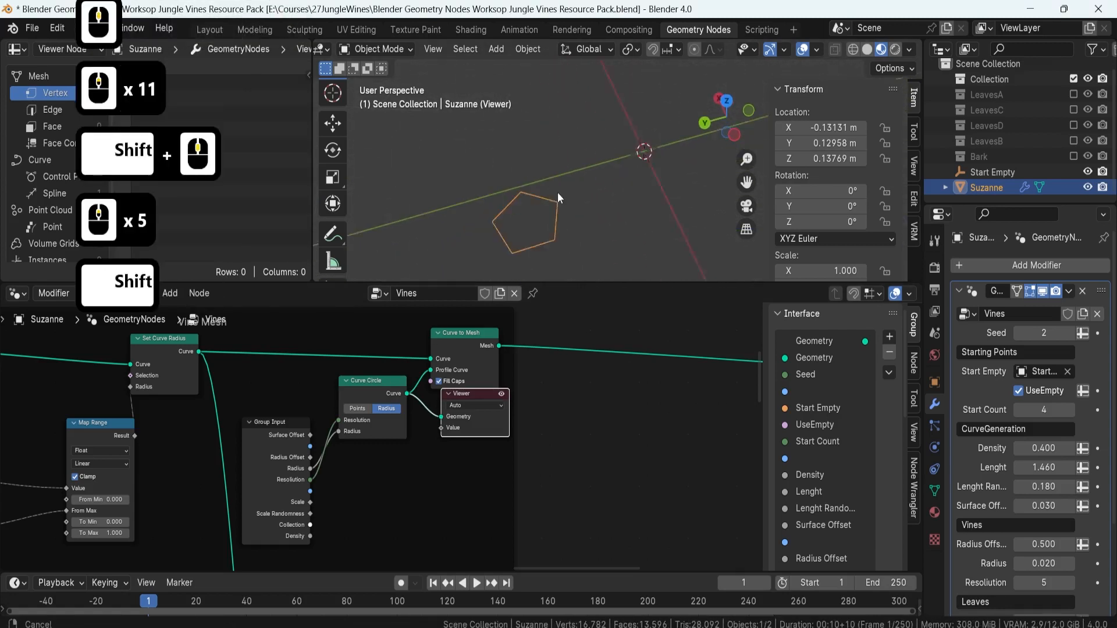
shift+middle_drag(557, 192, 567, 177)
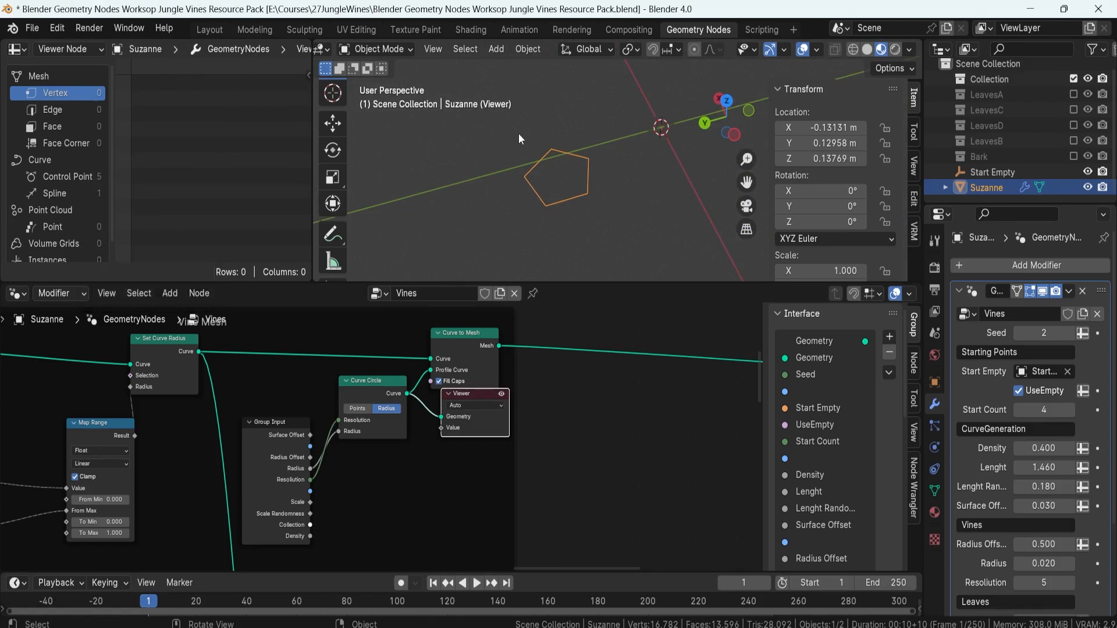
scroll(578, 120, down, 2)
shift+middle_drag(594, 154, 554, 199)
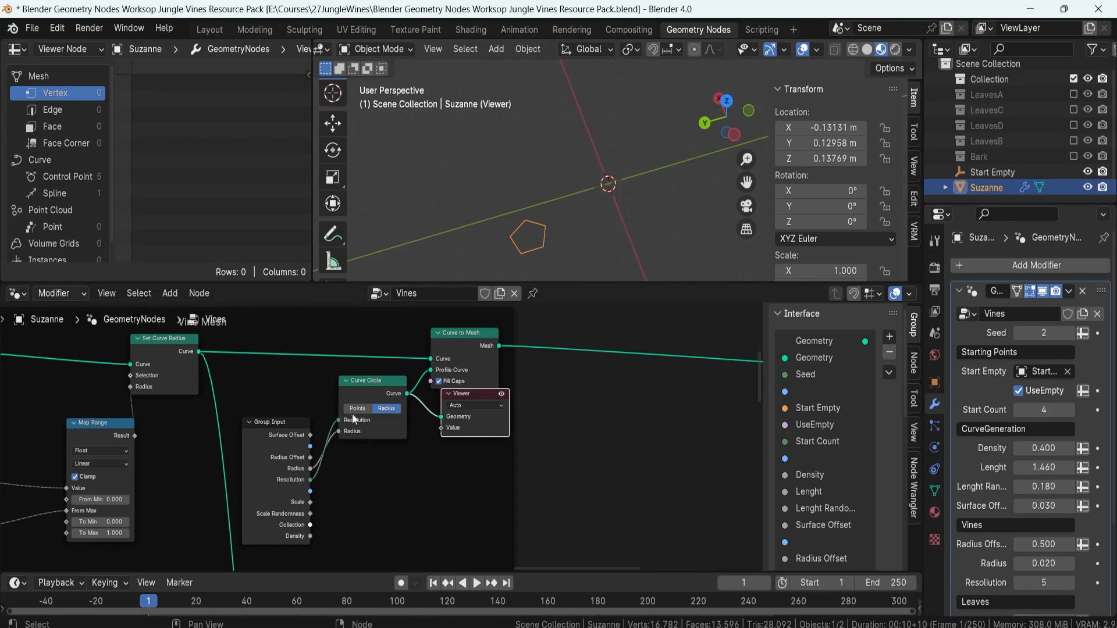
Preview the Curve to Mesh node's output and inspect the vine tubes in the viewport.
ctrl+shift+click(472, 338)
scroll(601, 167, up, 8)
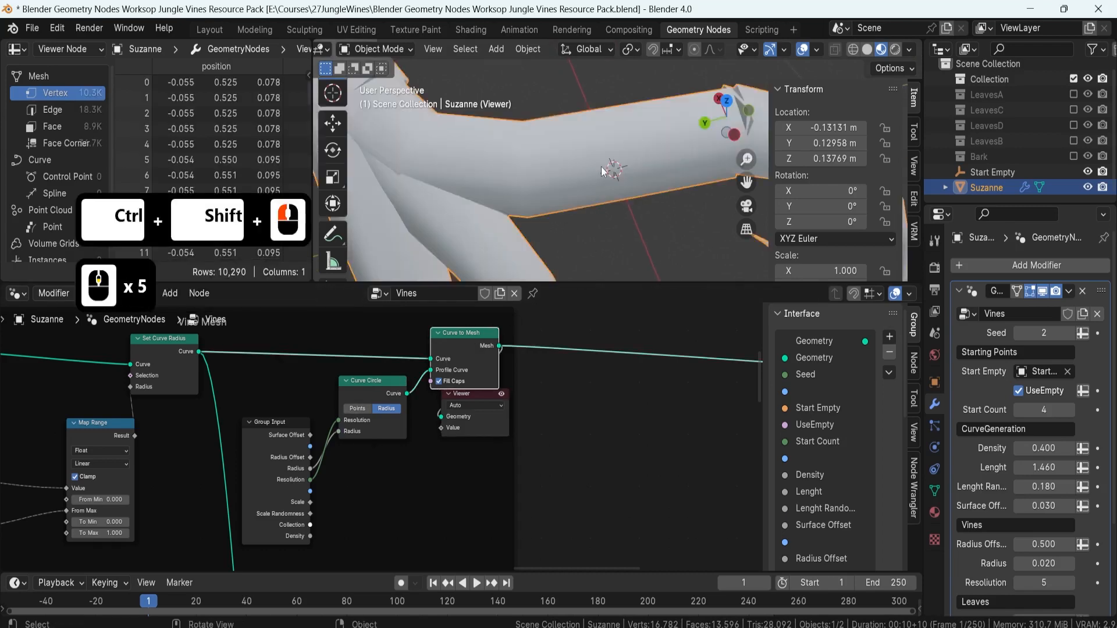
shift+middle_drag(620, 118, 558, 209)
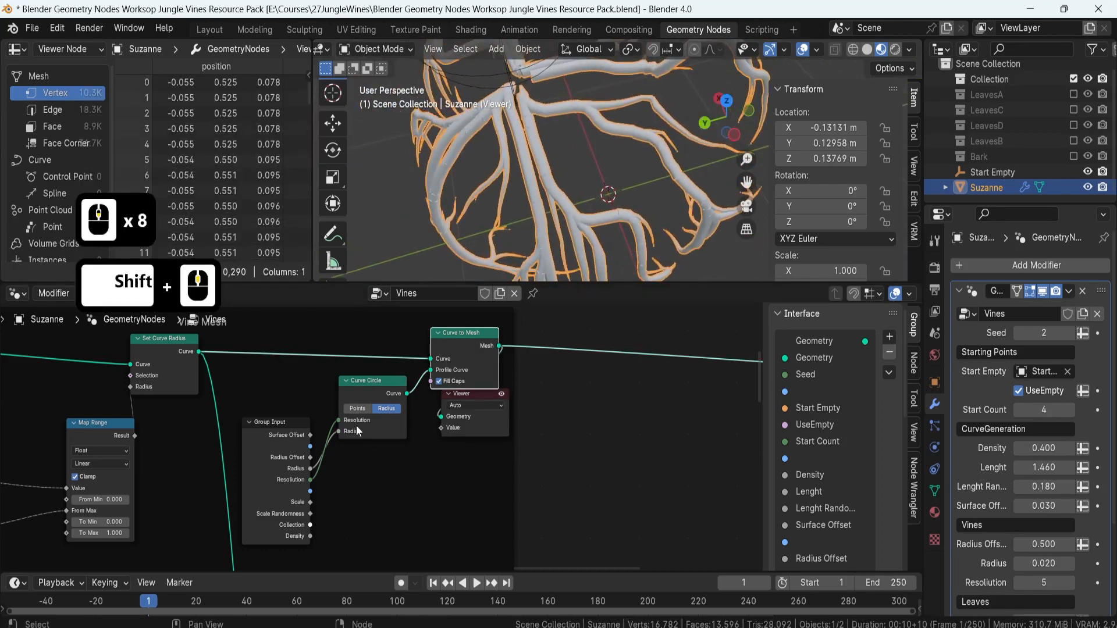
click(361, 389)
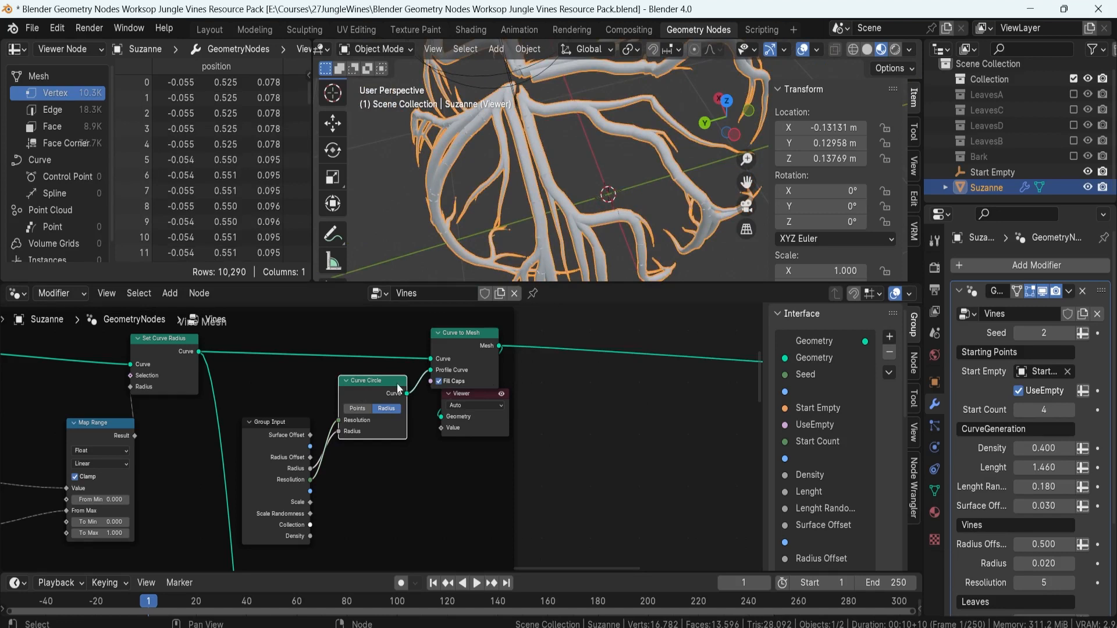
key(shift)
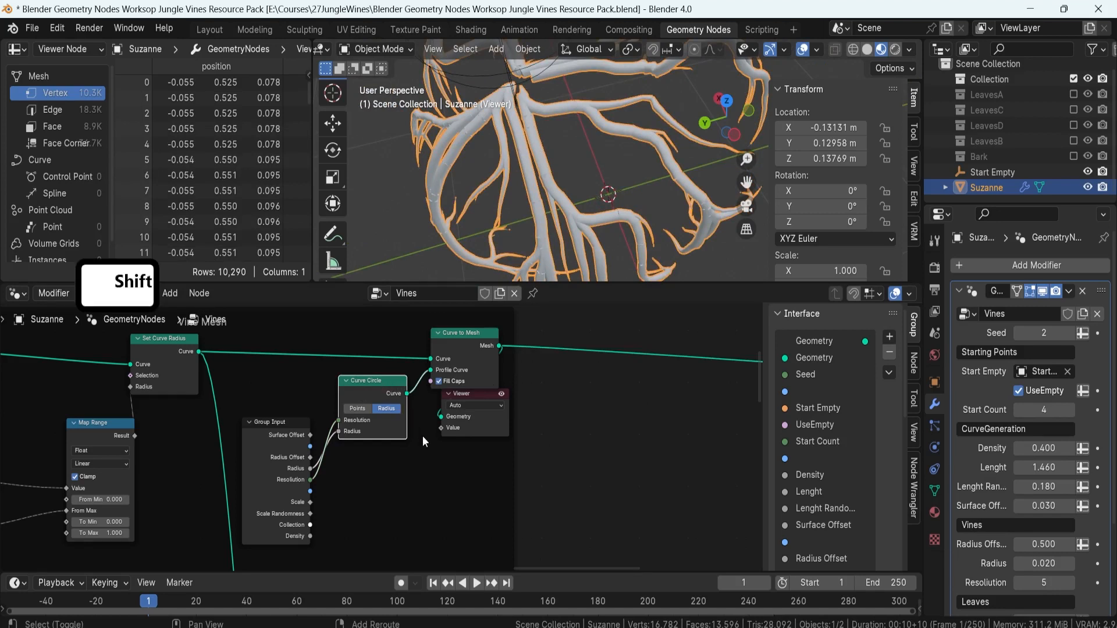
click(519, 326)
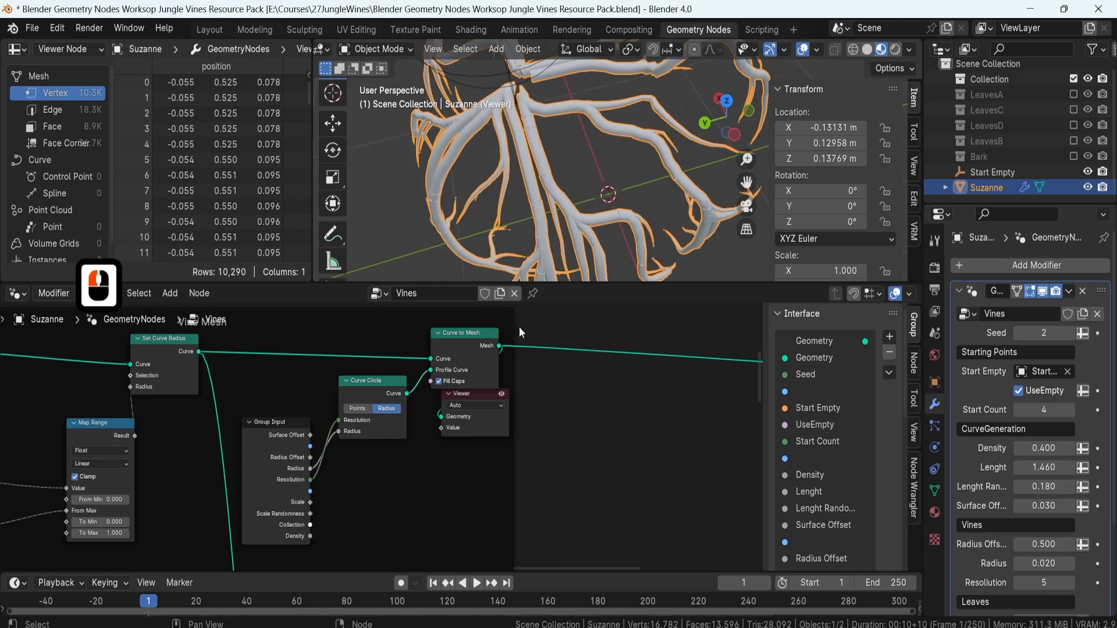
Move the Curve to Mesh node farther from the Curve Circle node to make room, and delete the Viewer node.
click(456, 340)
key(g)
click(571, 338)
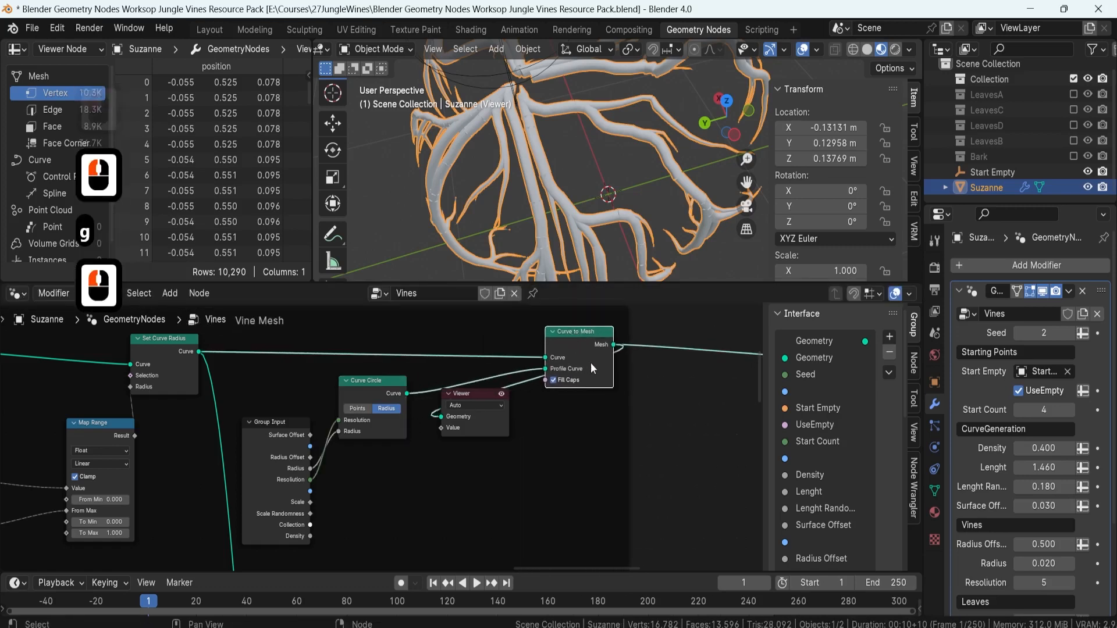
click(469, 397)
key(Delete)
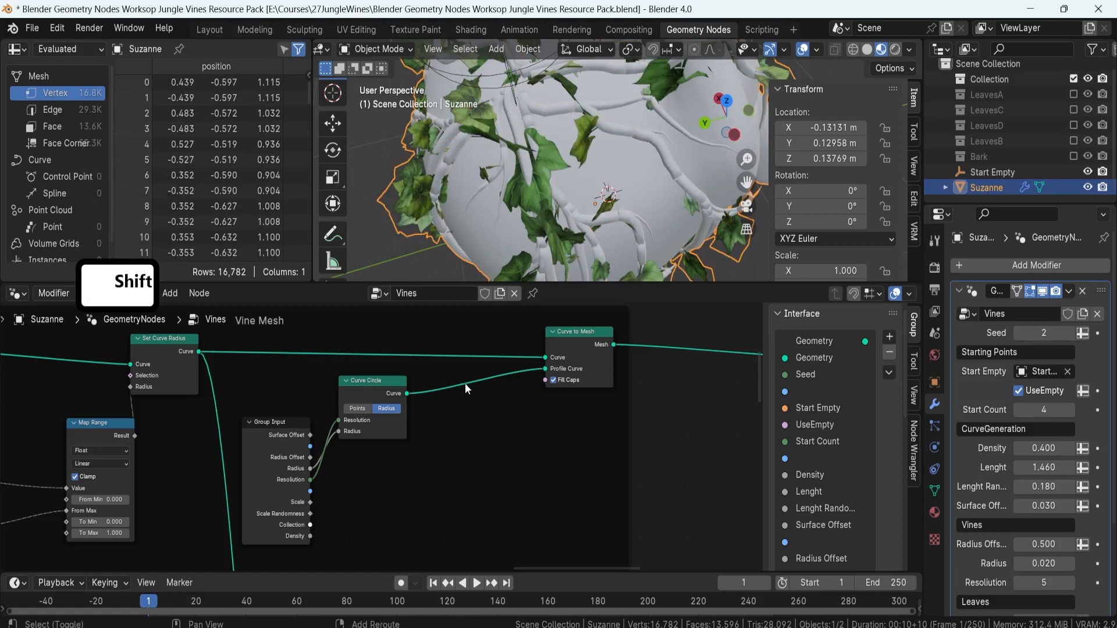
Insert a Capture Attribute node on the link between Curve Circle and the Profile Curve input of Curve to Mesh.
key(shift+a)
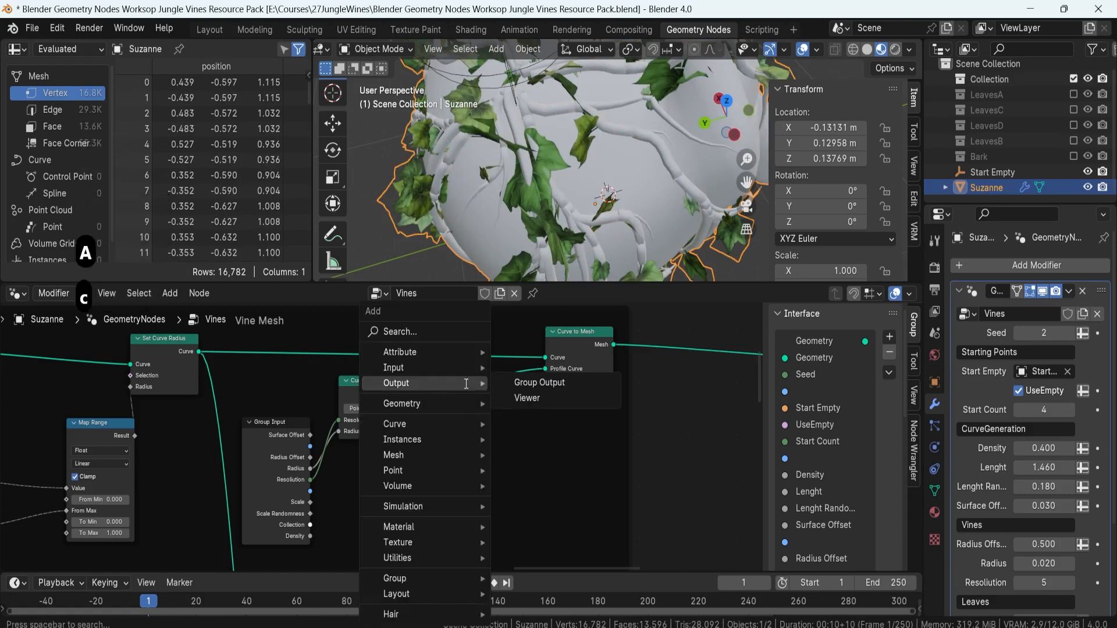
text(capt)
key(Return)
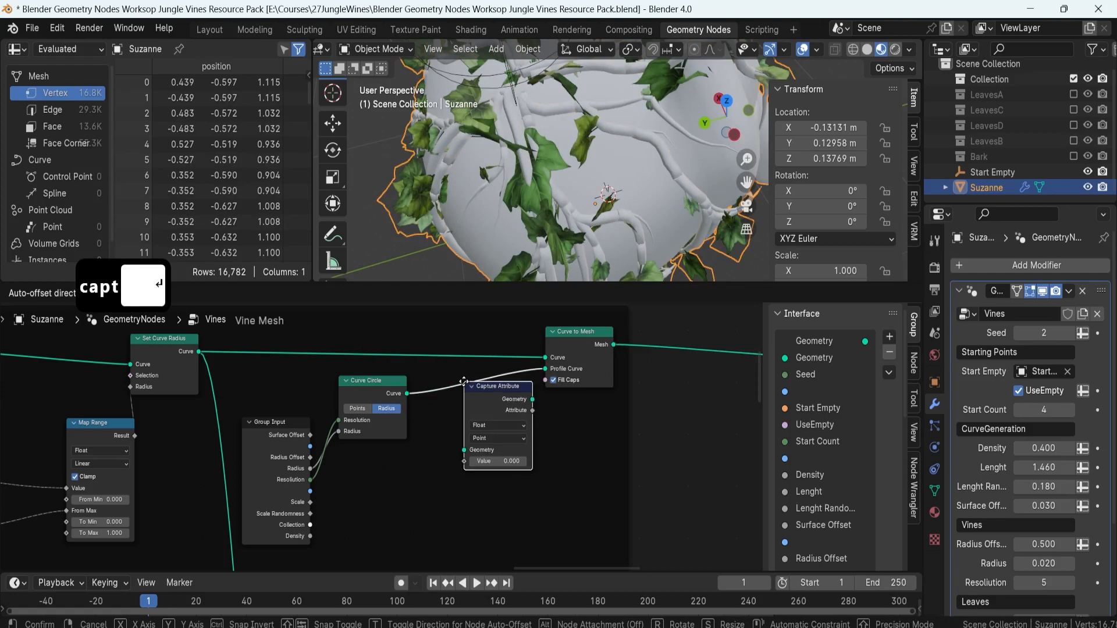
click(464, 382)
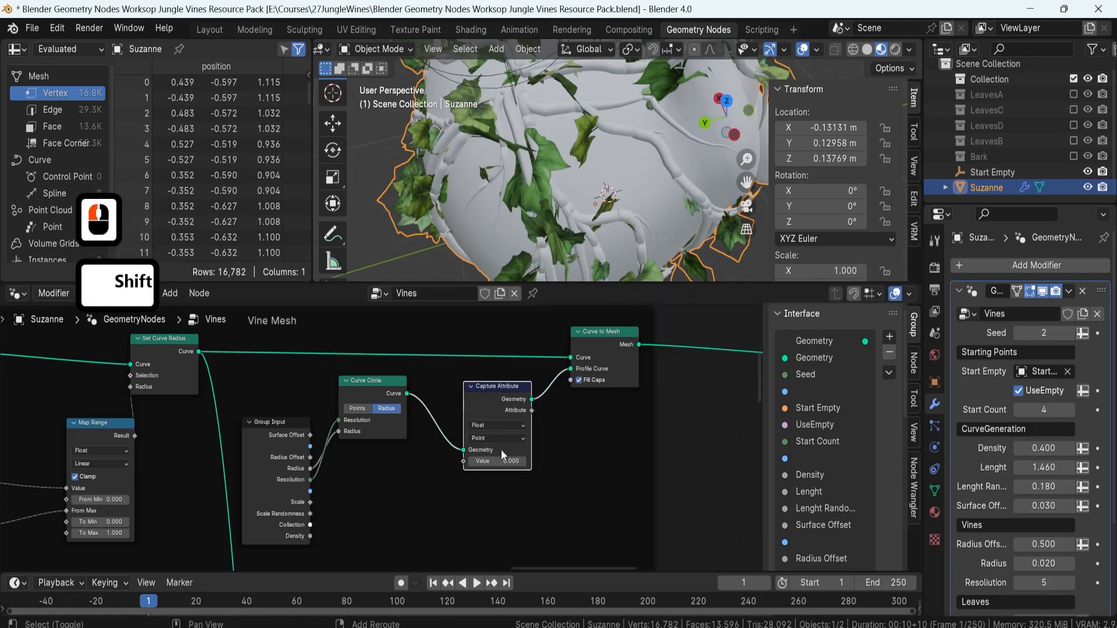
Disconnect the group input's Radius from the Curve Circle node and set the circle's radius to 1 m.
shift+middle_drag(501, 449, 422, 447)
scroll(458, 449, up, 4)
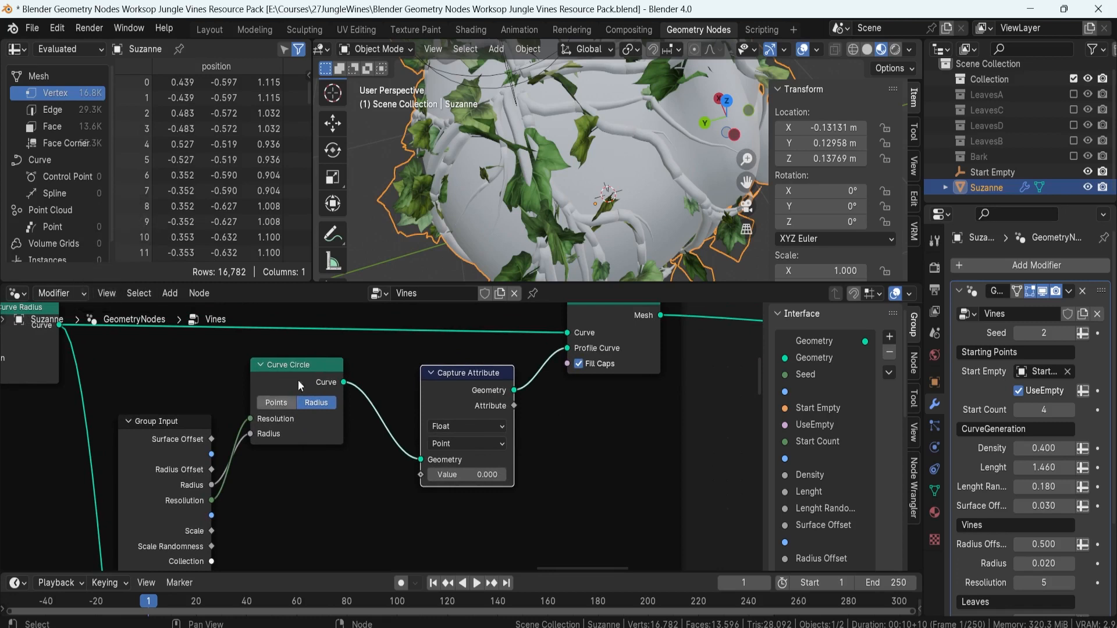
middle_drag(268, 472, 265, 447)
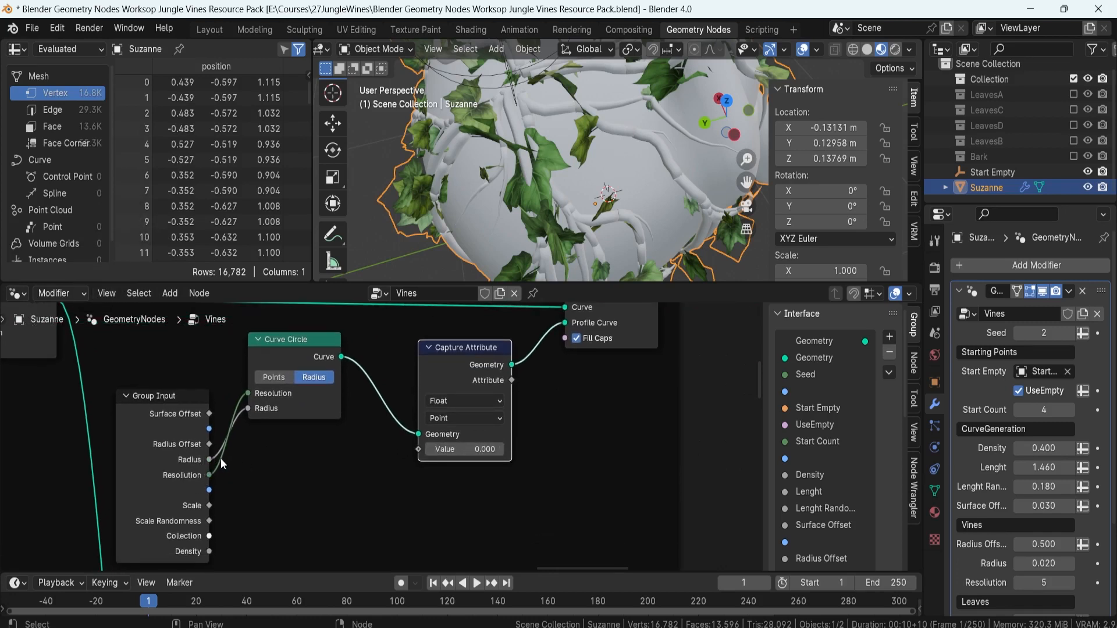
key(F8)
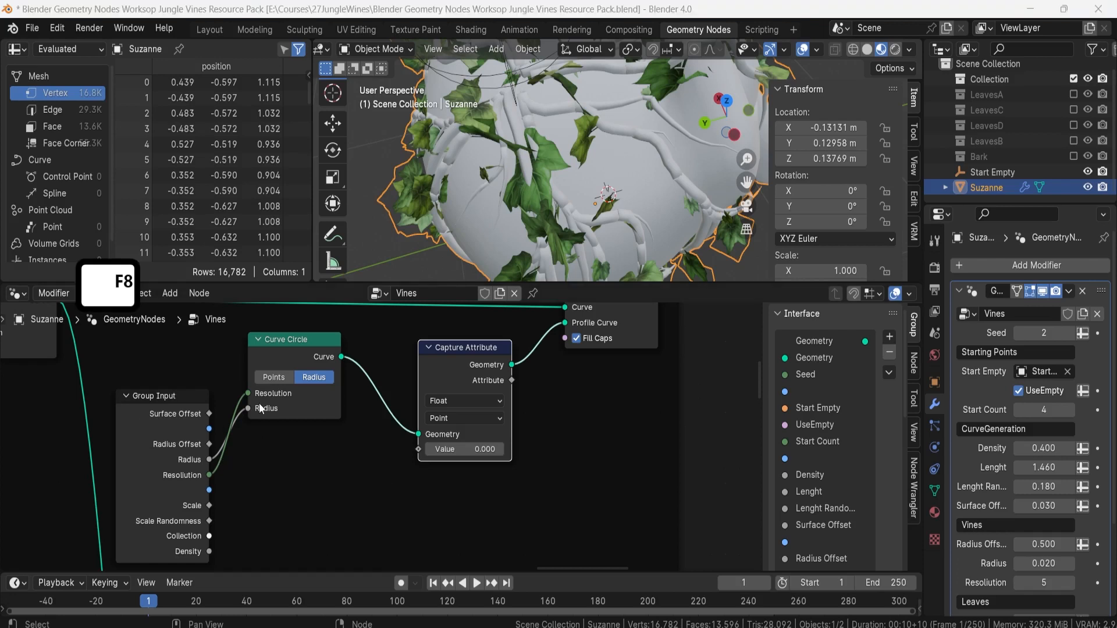
drag(249, 409, 228, 405)
double_click(294, 409)
text(1)
key(Return)
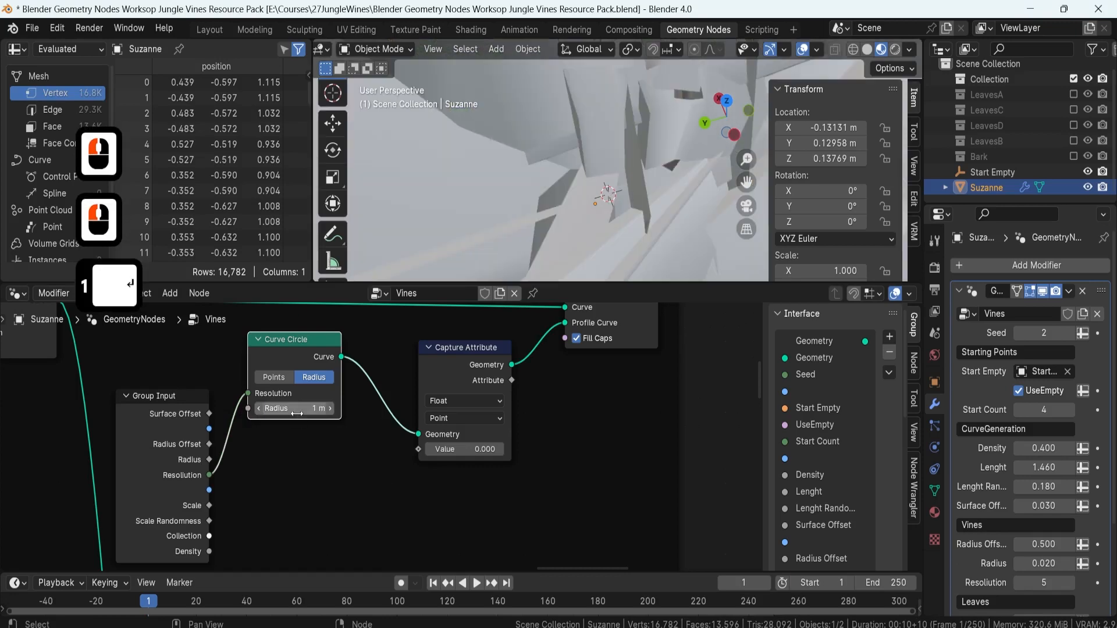
Preview the Curve Circle node's output with the new radius, and remove the Viewer node.
ctrl+shift+click(316, 342)
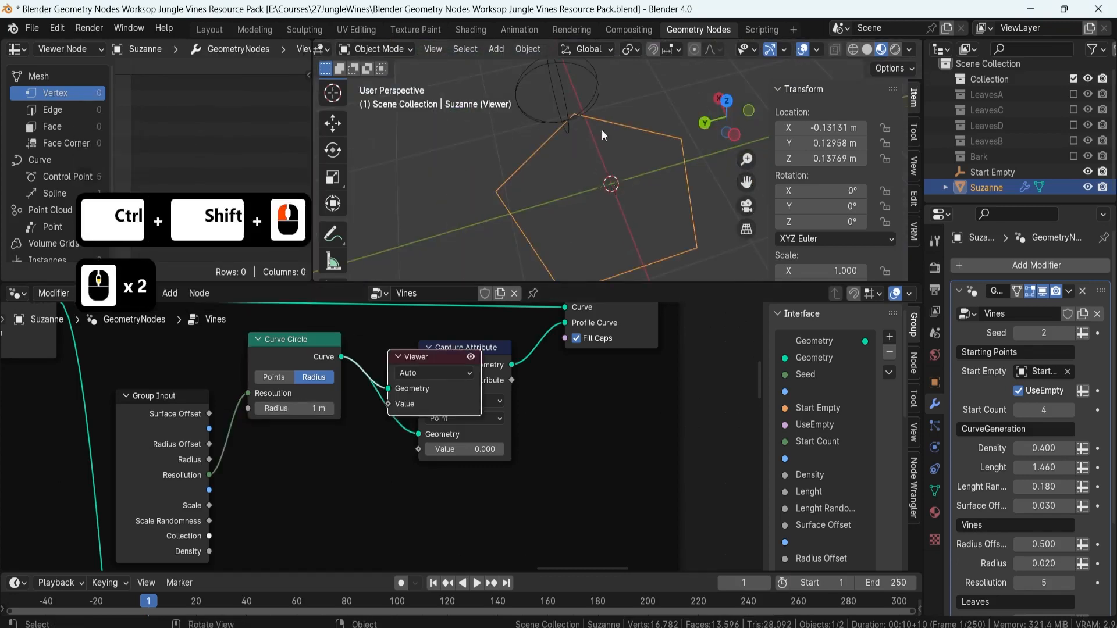
click(416, 362)
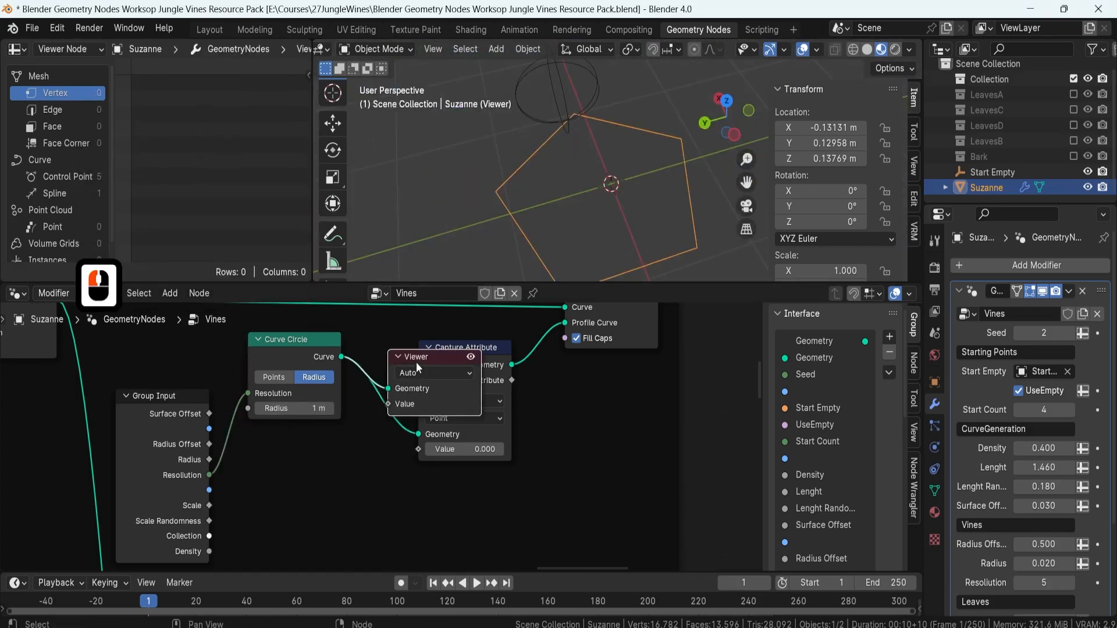
key(Delete)
Set the Capture Attribute node's data type to Vector.
middle_drag(382, 385, 426, 393)
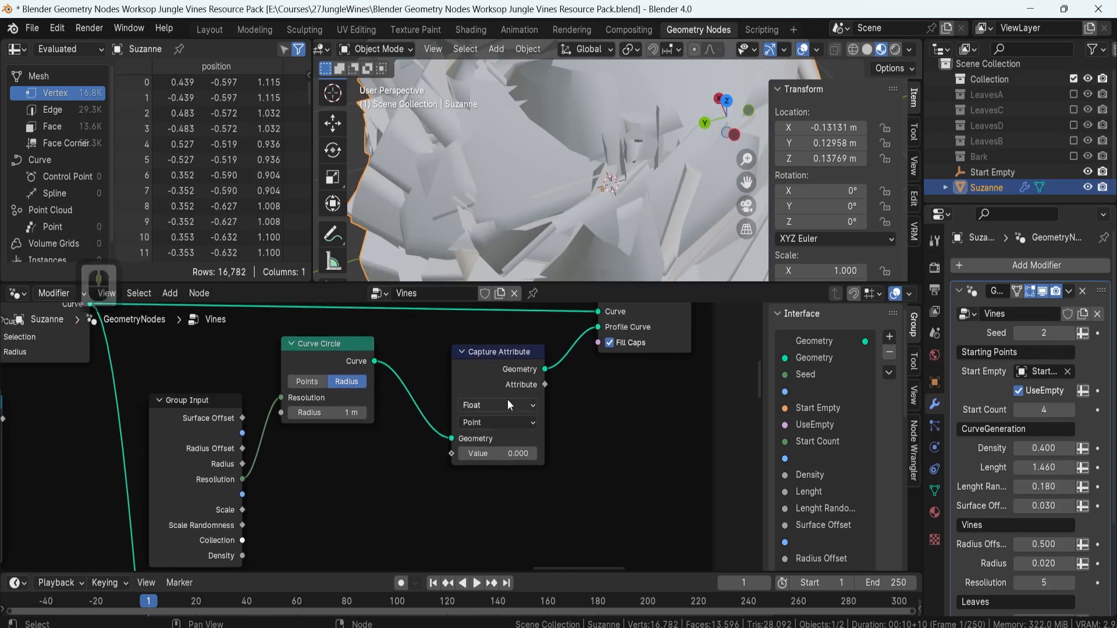
key(F8)
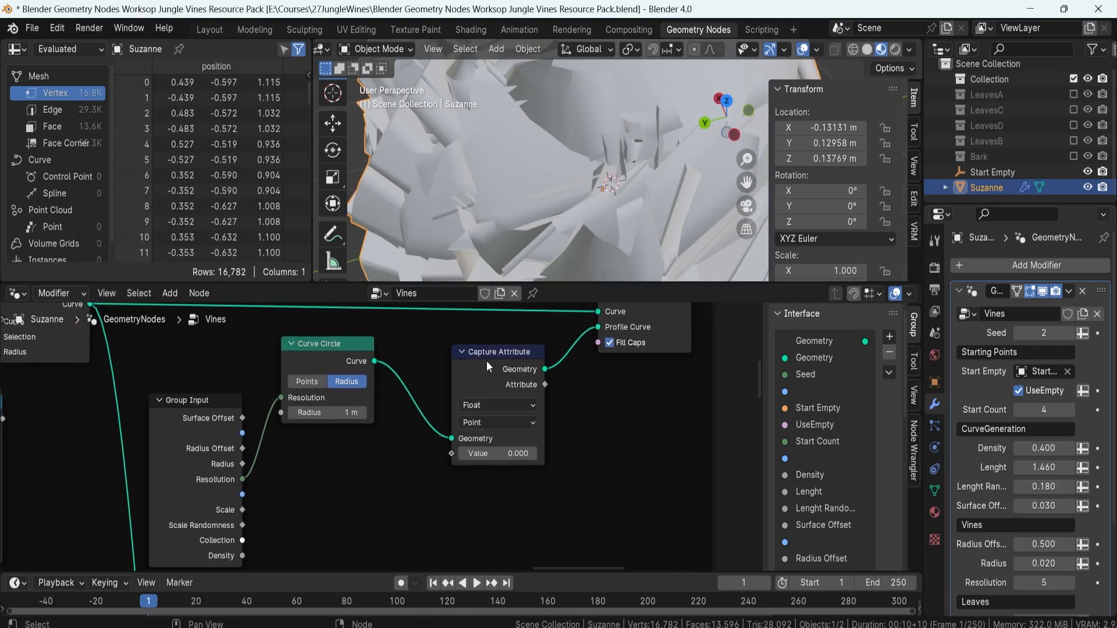
click(489, 405)
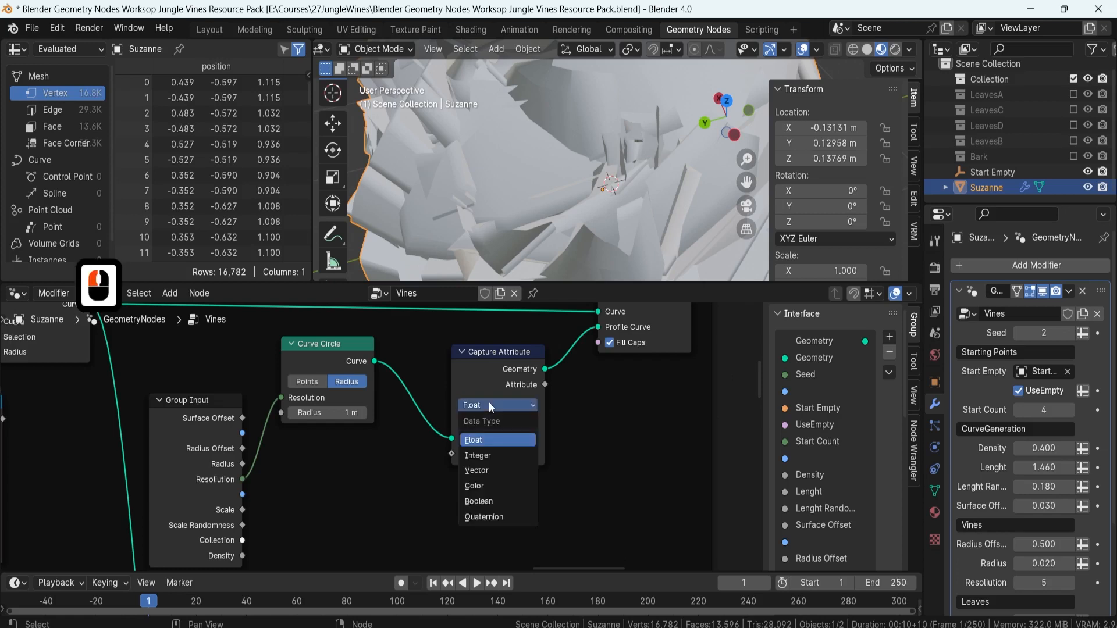
click(476, 471)
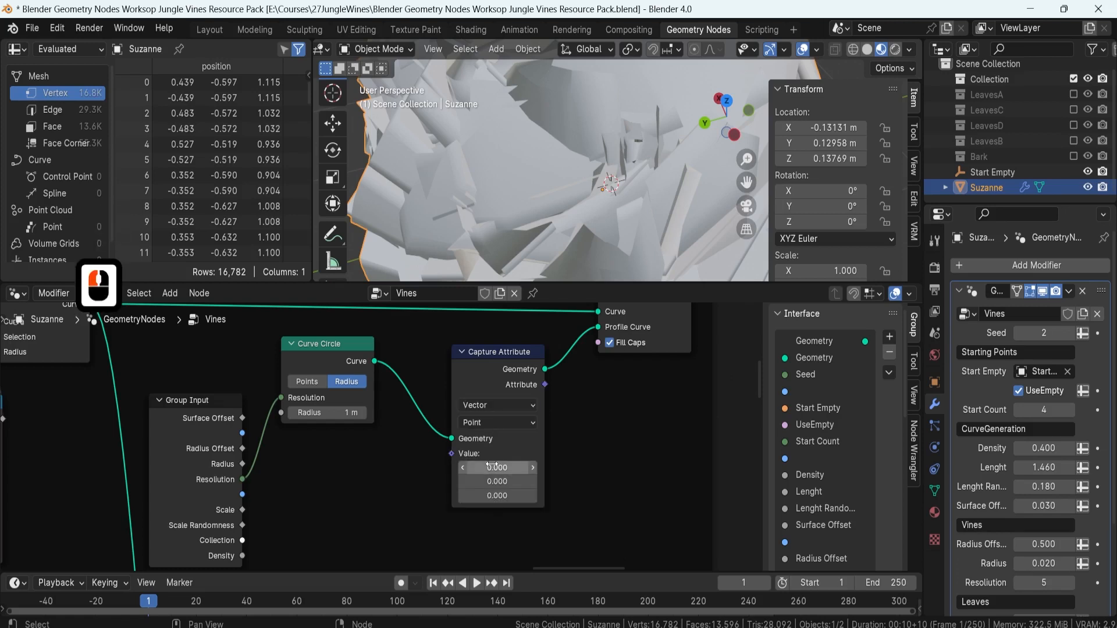
drag(492, 464, 492, 496)
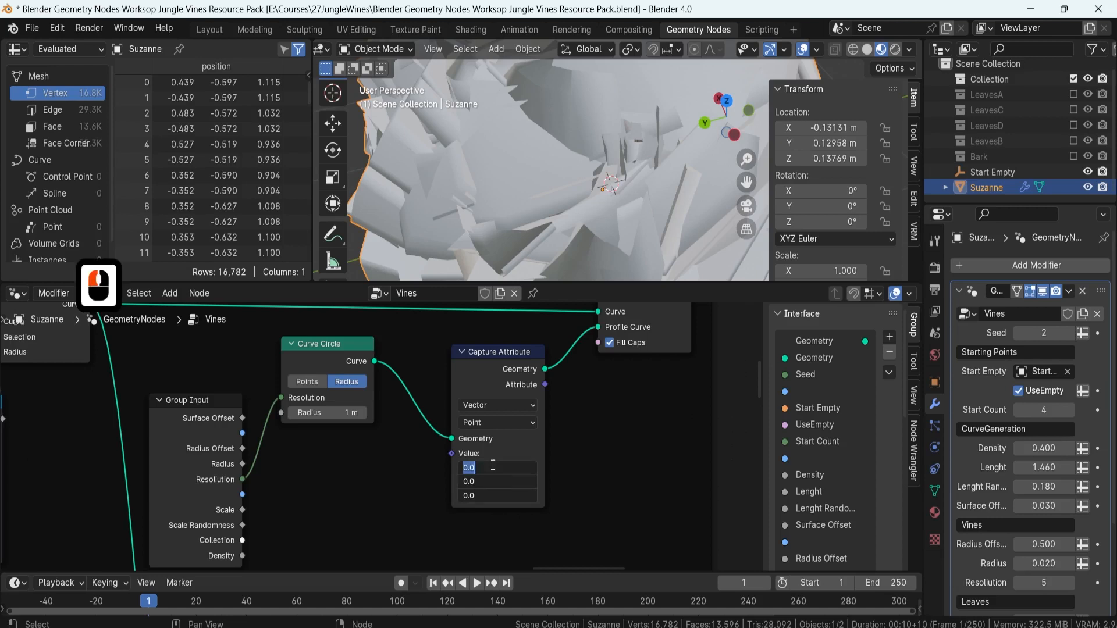
click(519, 445)
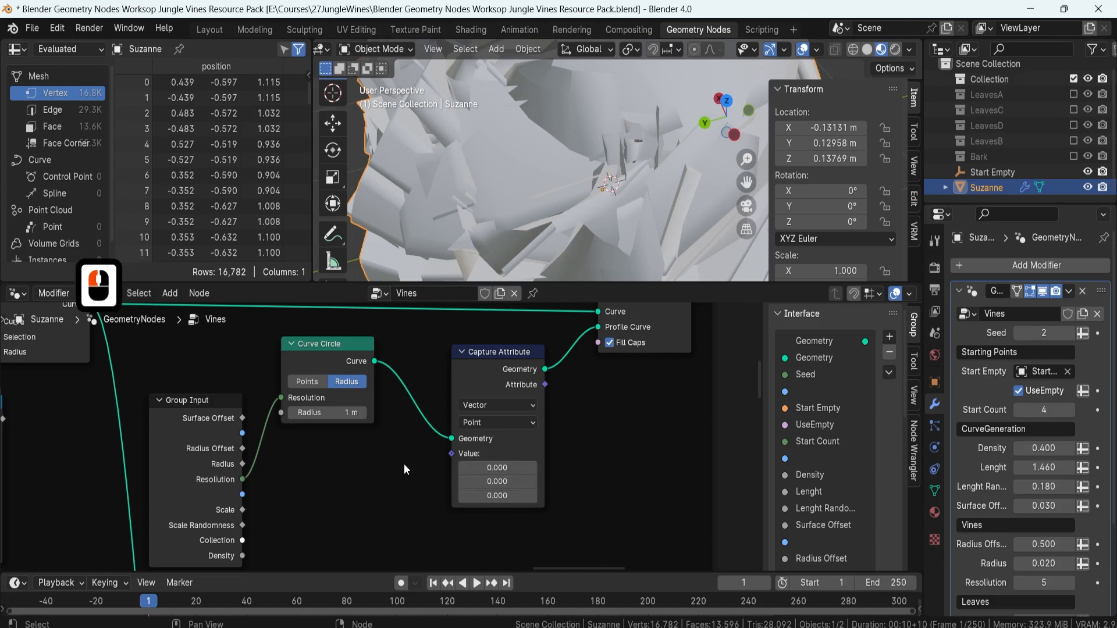
Add a Position node and connect it to the Value input of the Capture Attribute node.
scroll(404, 463, up, 3)
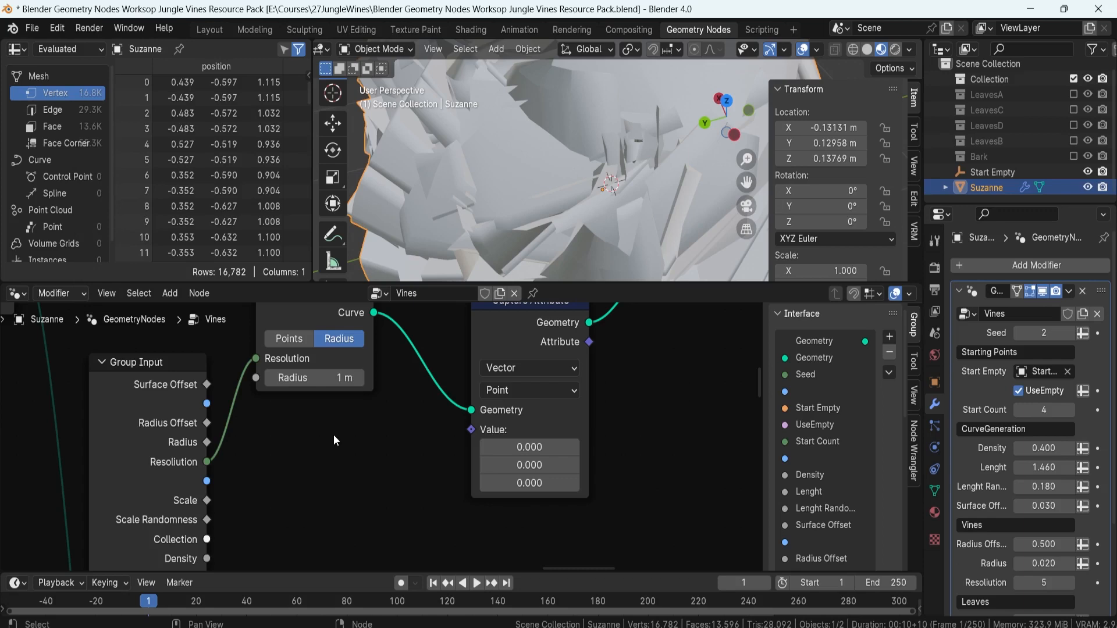
key(shift+a)
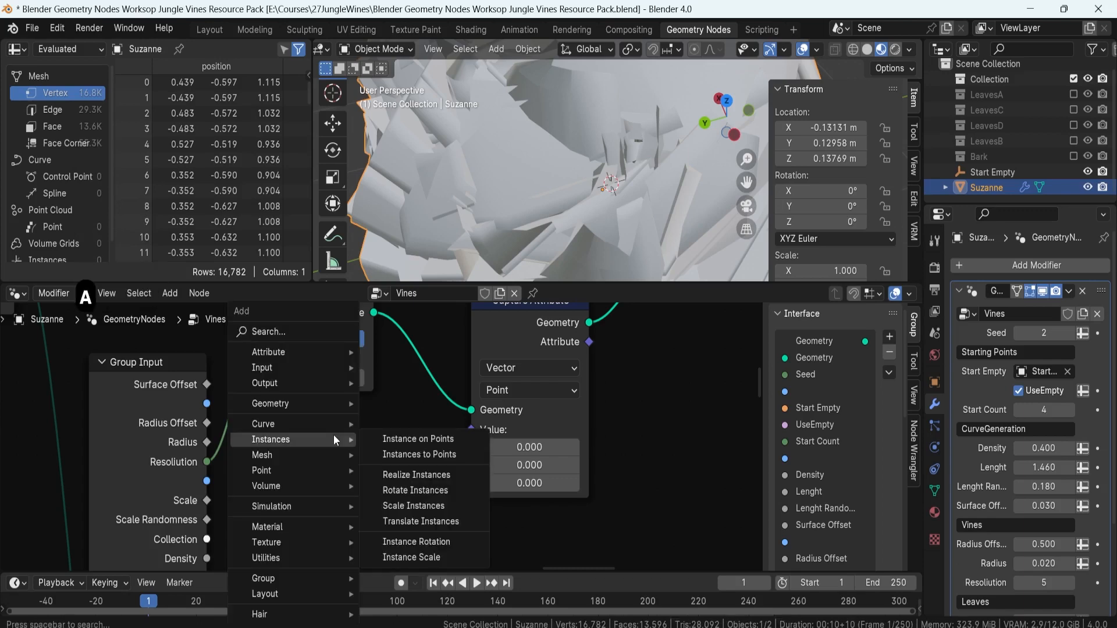
text(posi)
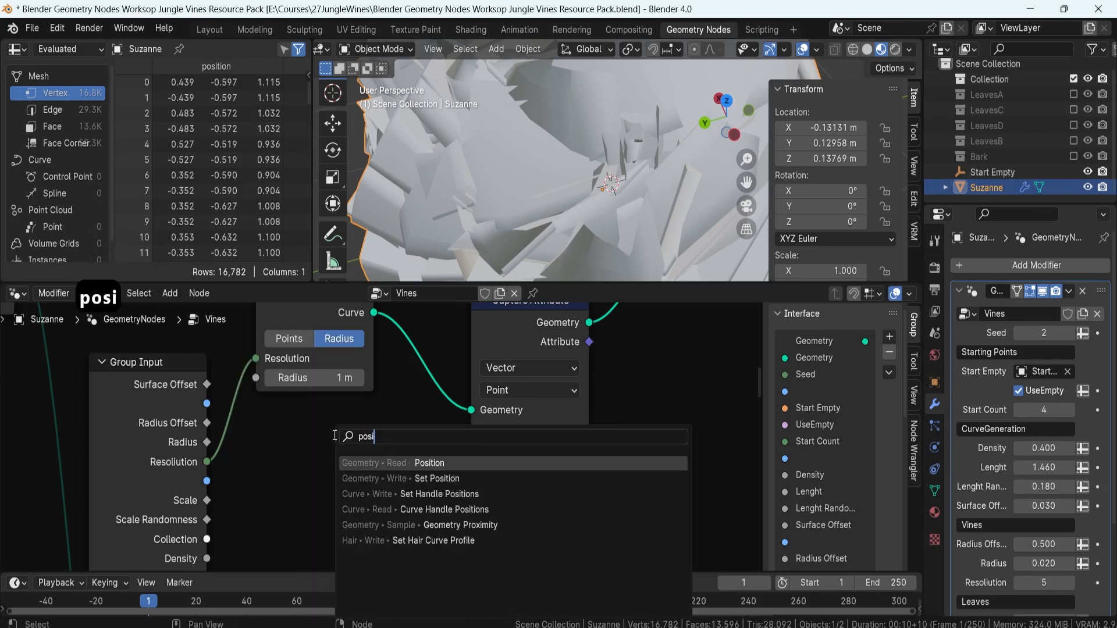
click(391, 463)
click(306, 453)
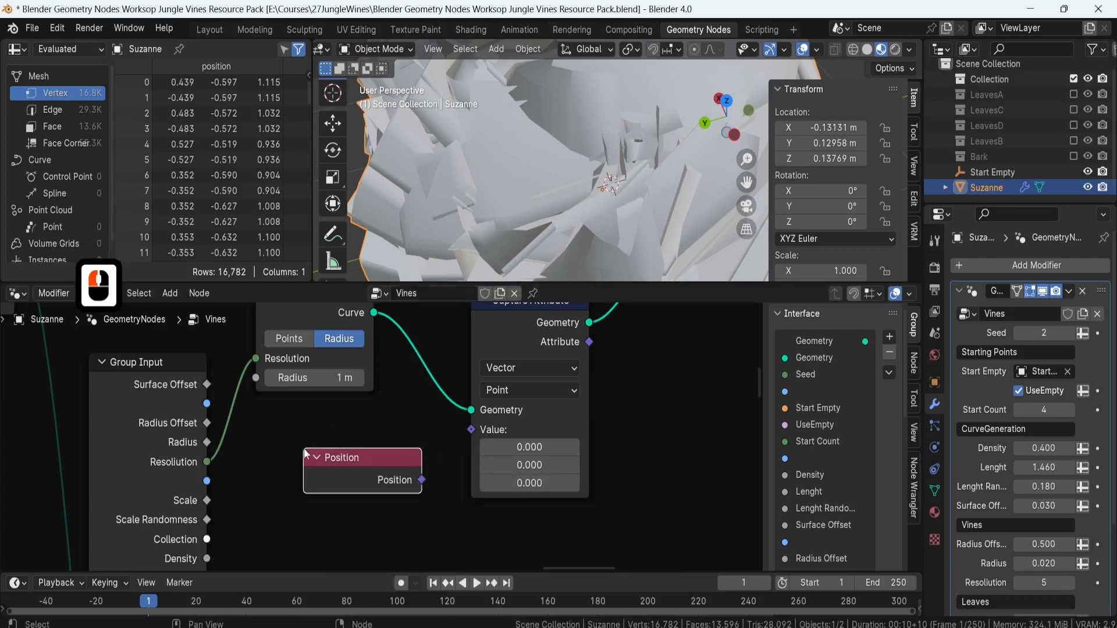
drag(421, 480, 470, 430)
scroll(505, 420, down, 3)
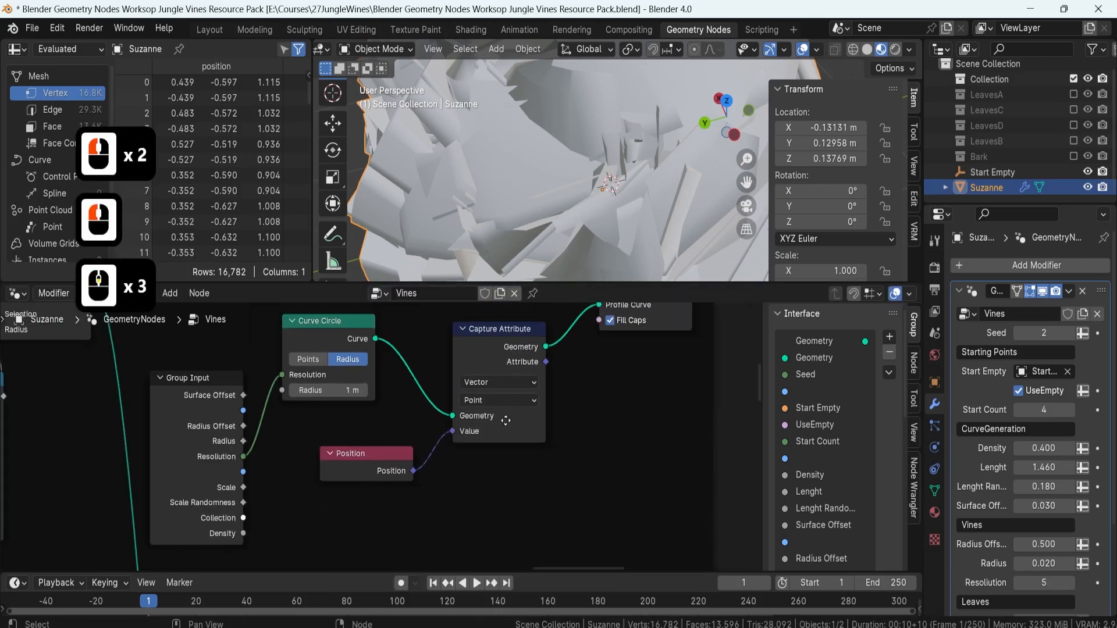
Preview the Capture Attribute node's geometry and Attribute output in a Viewer, and examine the colours along the circle profile.
middle_drag(505, 420, 446, 472)
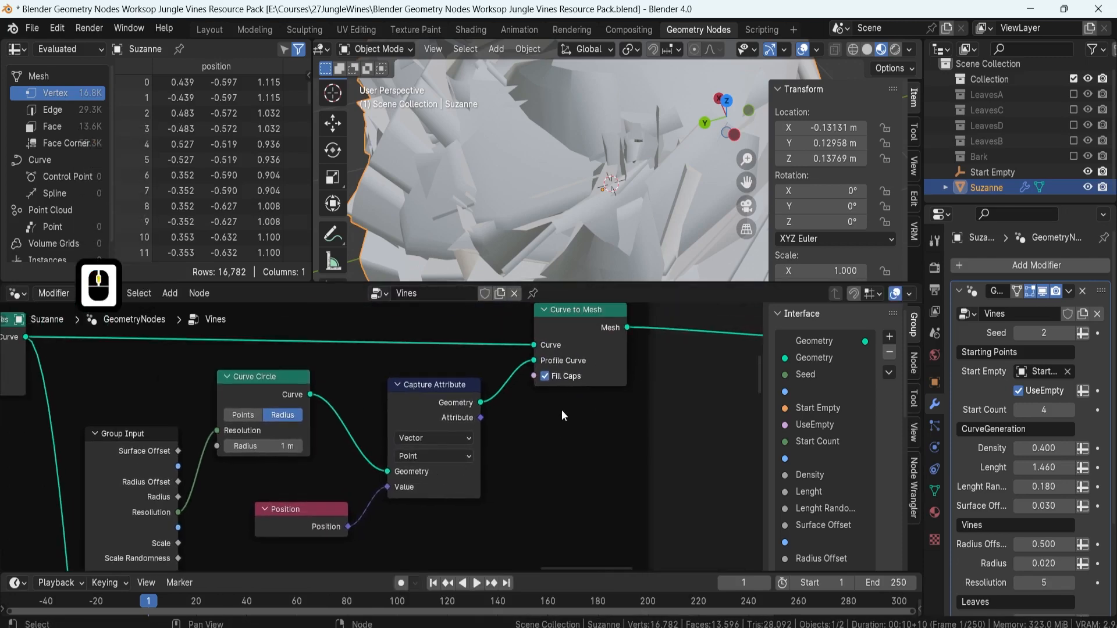
middle_drag(455, 384, 409, 423)
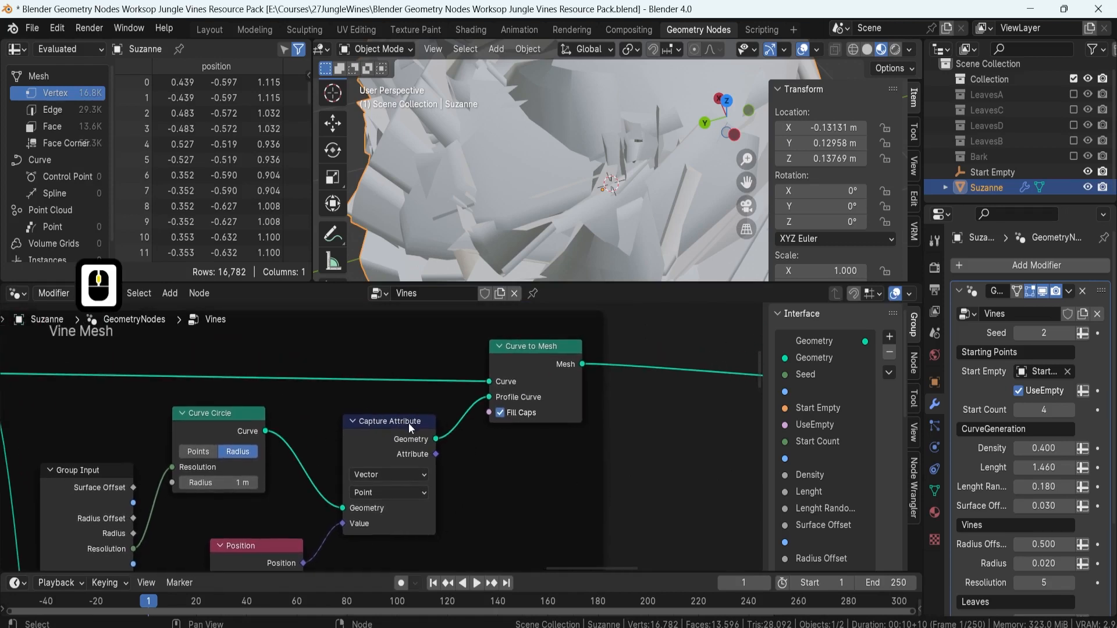
ctrl+shift+click(407, 437)
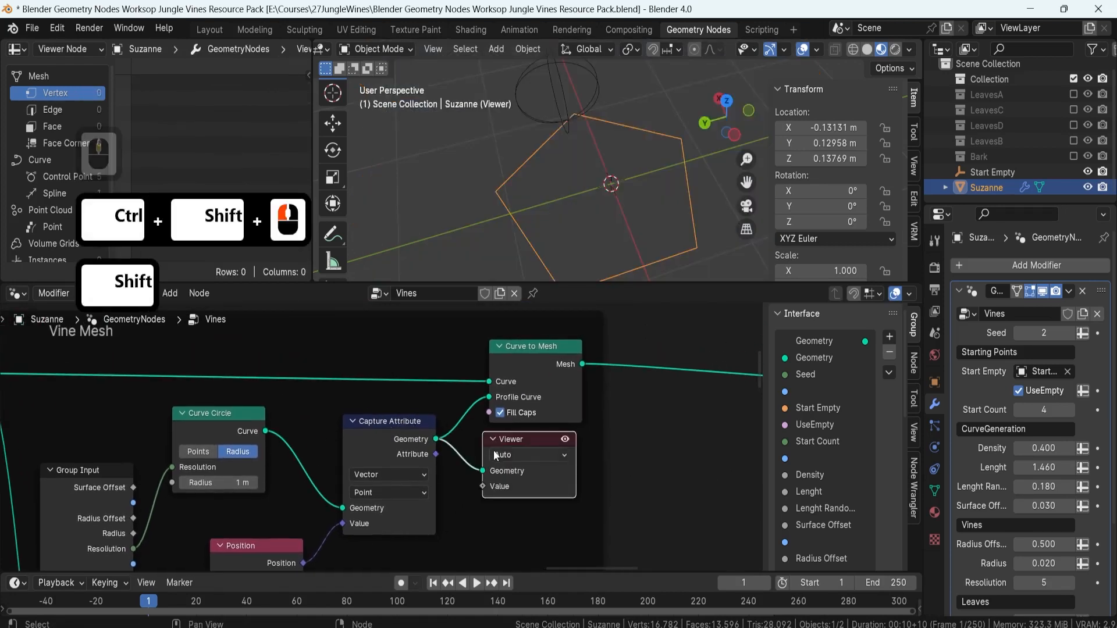
ctrl+shift+click(436, 454)
middle_drag(574, 214, 550, 214)
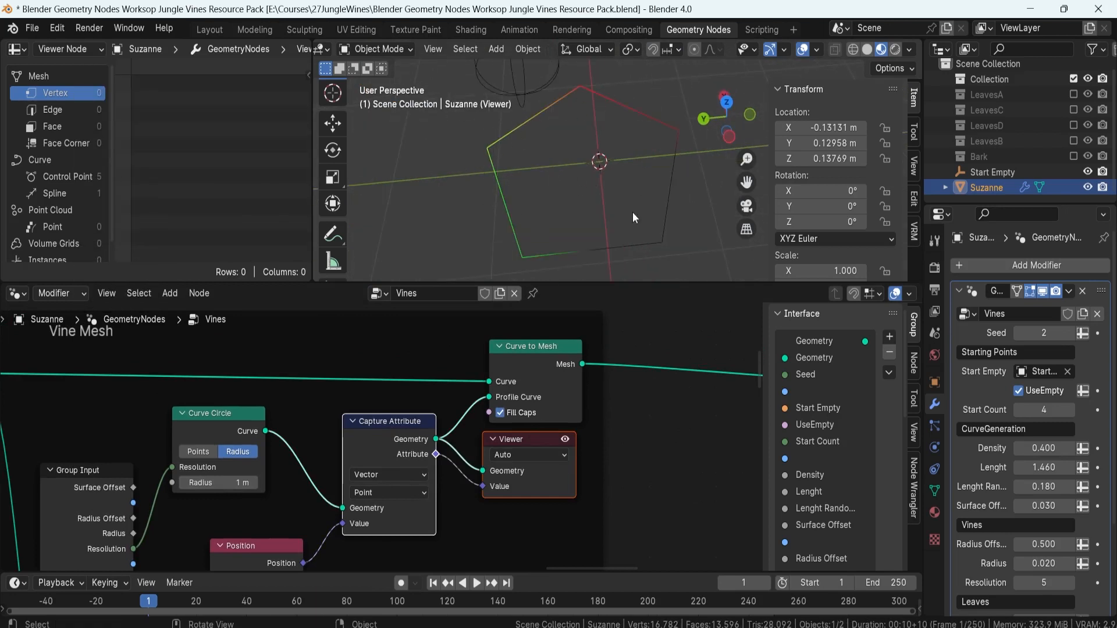
middle_drag(633, 213, 610, 180)
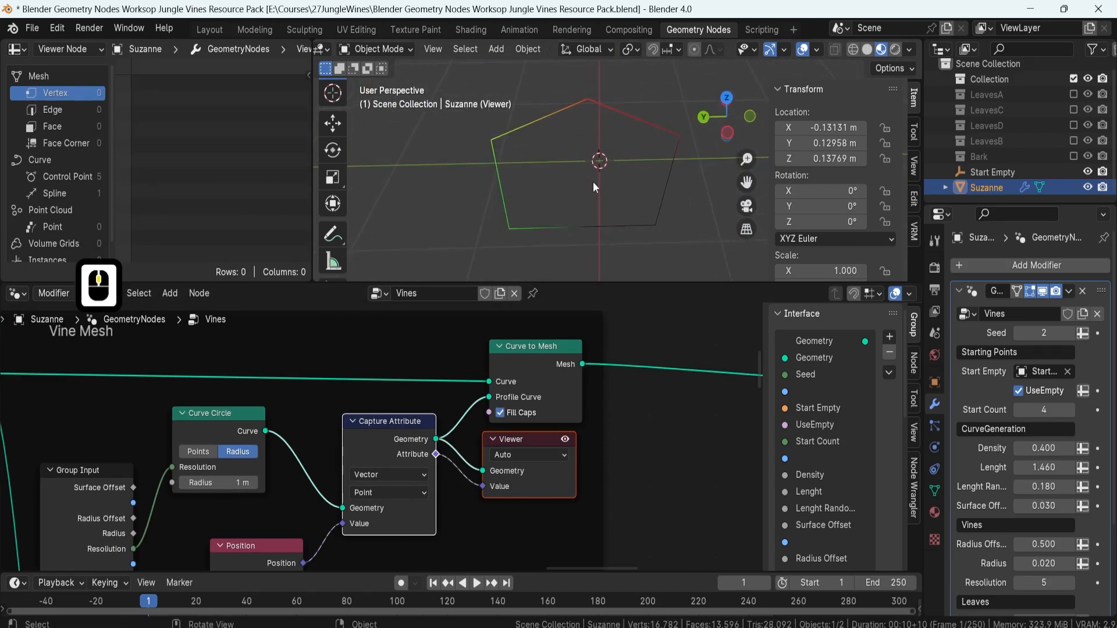
key(F8)
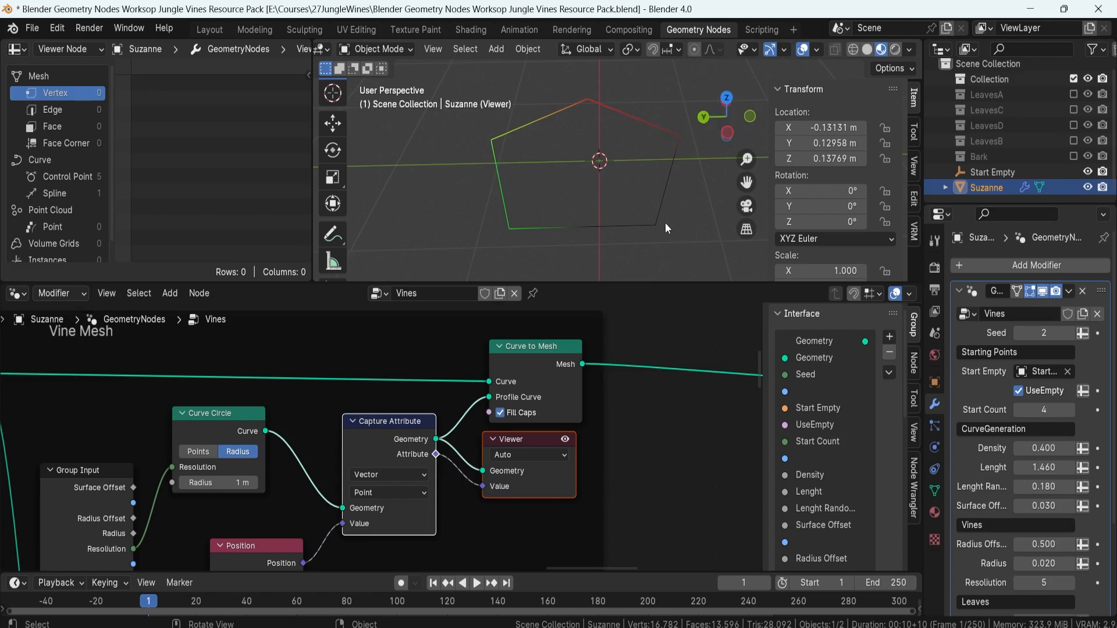
middle_drag(531, 232, 567, 193)
key(F8)
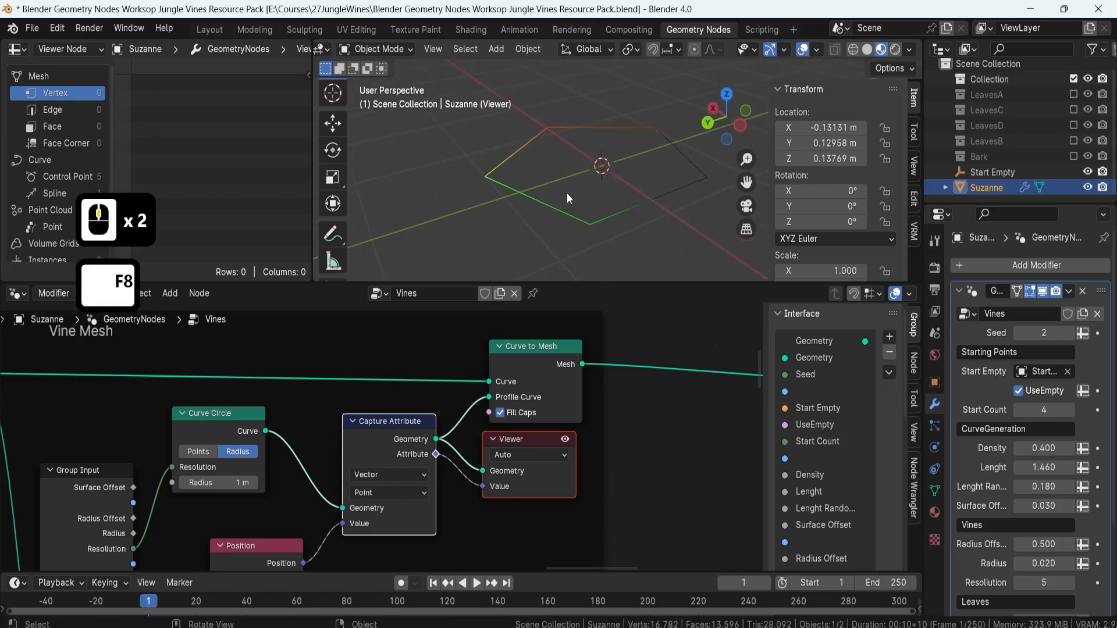
scroll(401, 431, down, 2)
Delete the Viewer node attached to the Capture Attribute node.
click(487, 439)
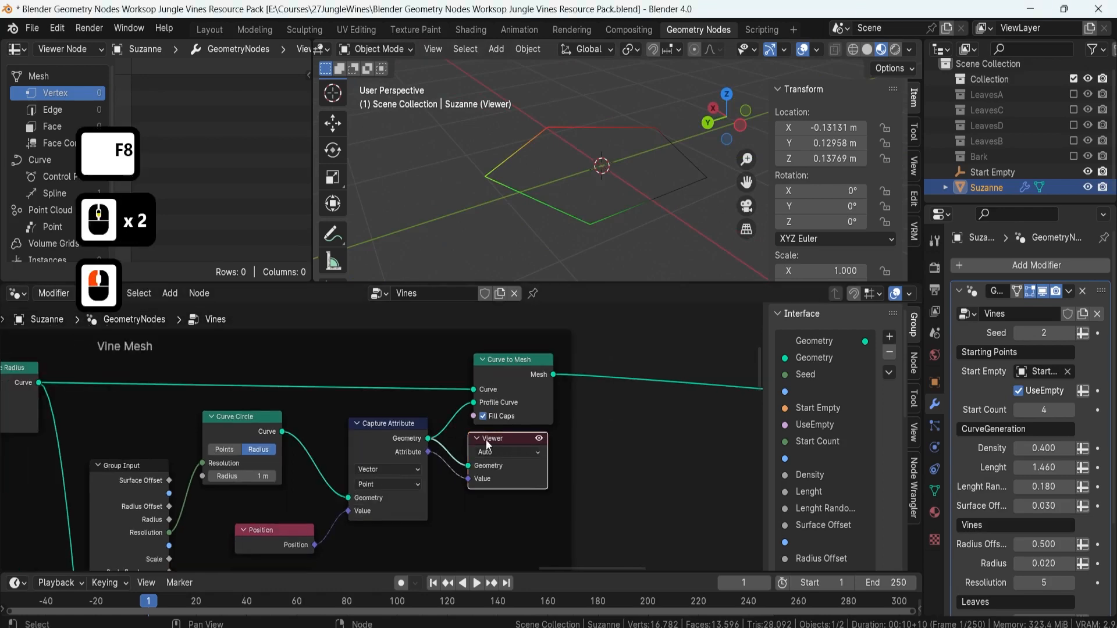
shift+middle_drag(468, 477, 439, 418)
scroll(325, 391, down, 3)
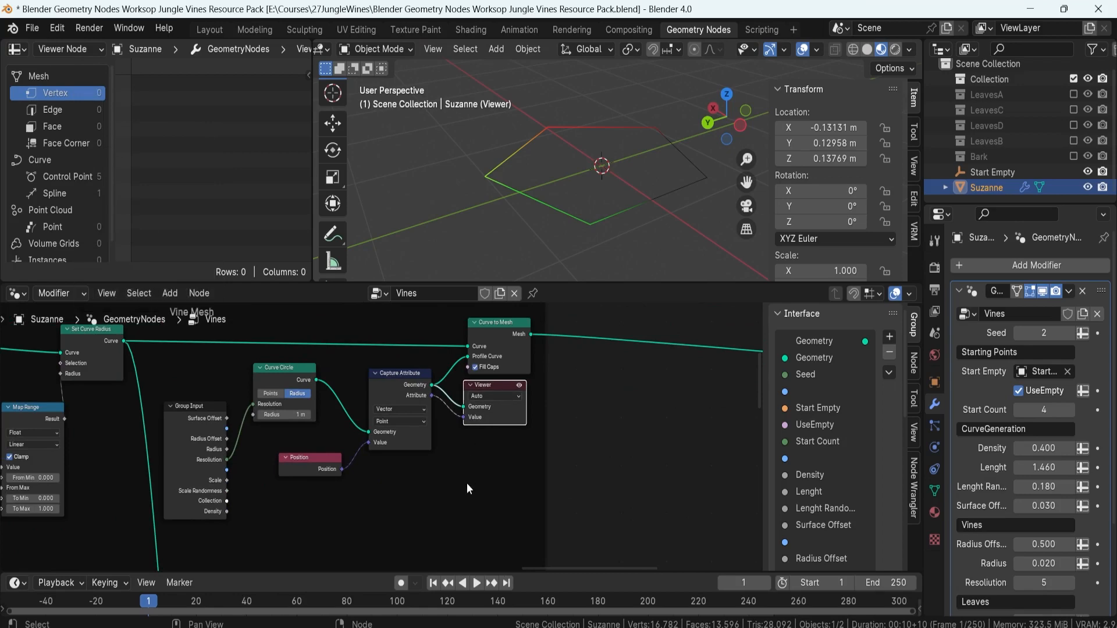
click(485, 391)
key(Delete)
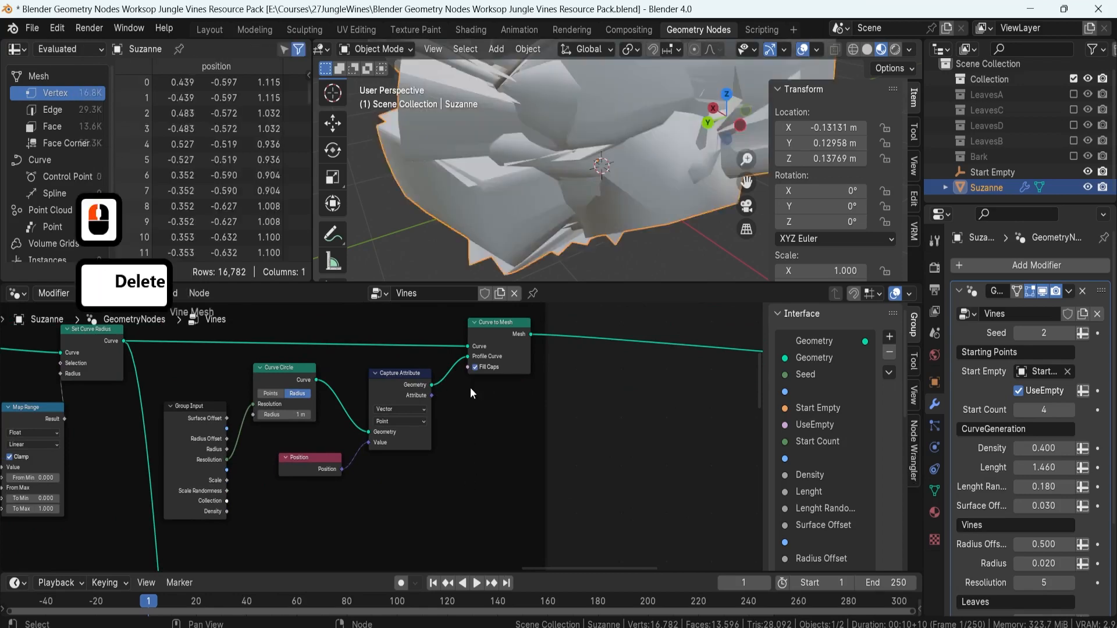
Move the Curve to Mesh node farther from the Capture Attribute node to make room between them.
scroll(474, 386, up, 2)
scroll(526, 416, down, 2)
middle_drag(526, 419, 496, 427)
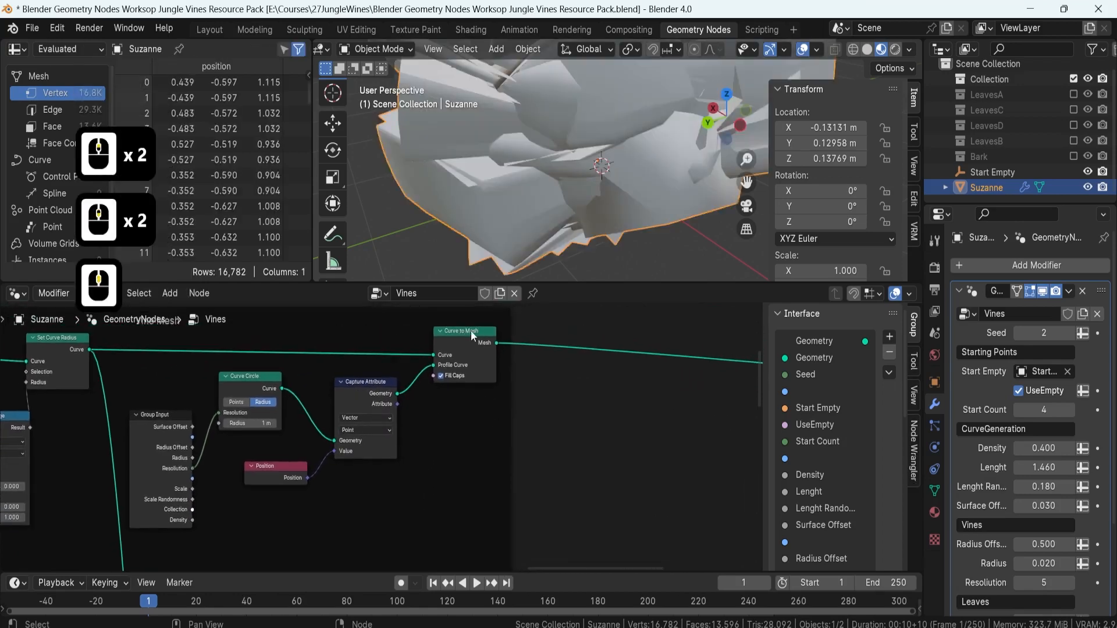
click(470, 330)
key(g)
click(584, 320)
Insert a Transform Geometry node on the link between Capture Attribute and the Profile Curve input of Curve to Mesh.
key(shift+a)
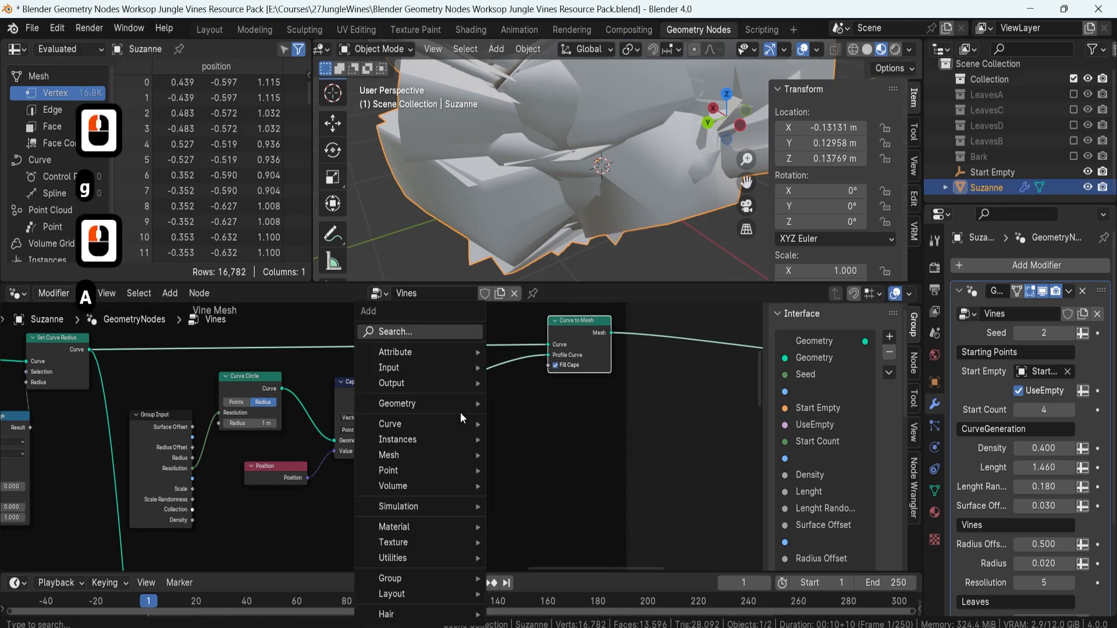
text(tran)
key(Return)
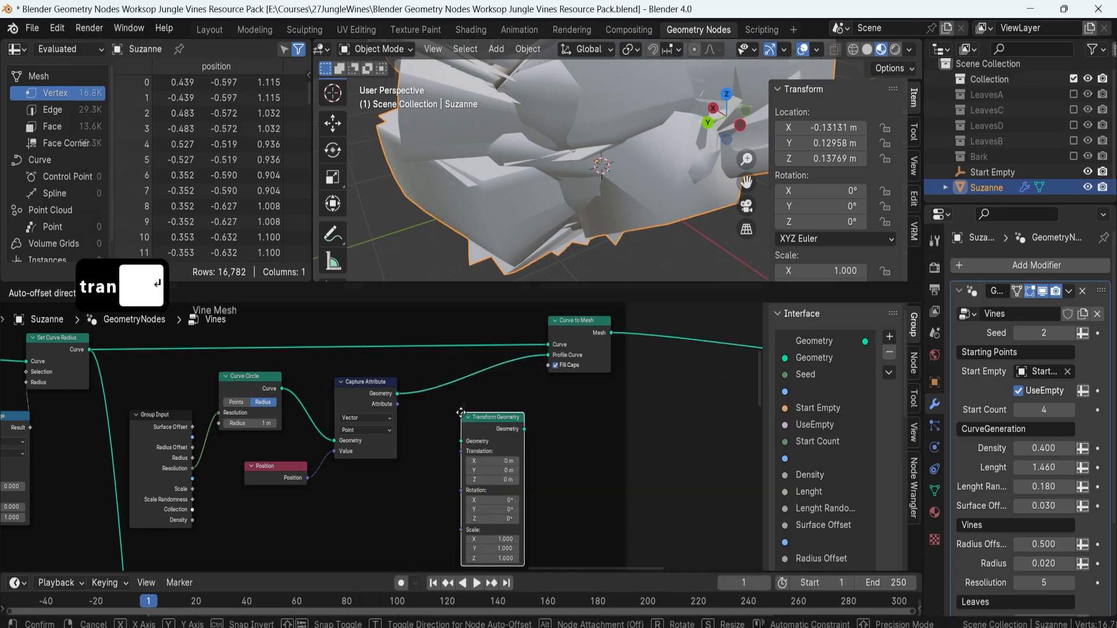
click(452, 374)
Connect the group input's Radius to the Transform Geometry node's Scale, and route the link below the Position node with two reroutes.
middle_drag(440, 494, 402, 459)
scroll(360, 445, up, 2)
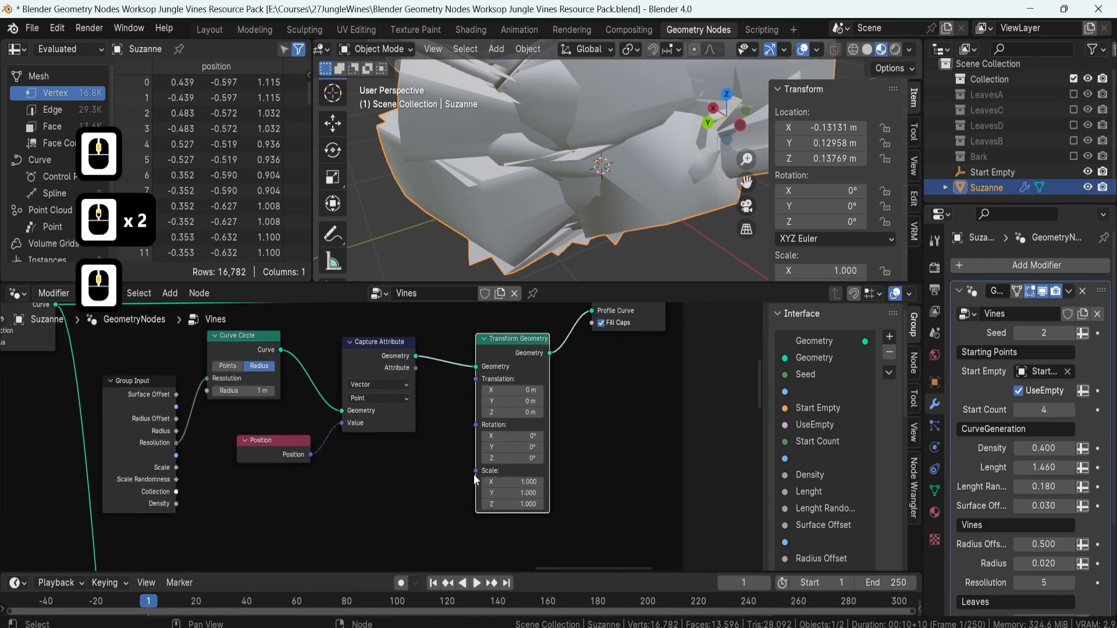
drag(177, 431, 481, 469)
mouse_move(365, 446)
shift+right_down()
mouse_move(365, 468)
mouse_move(409, 507)
shift+right_up()
key(g)
click(216, 505)
key(g)
click(409, 515)
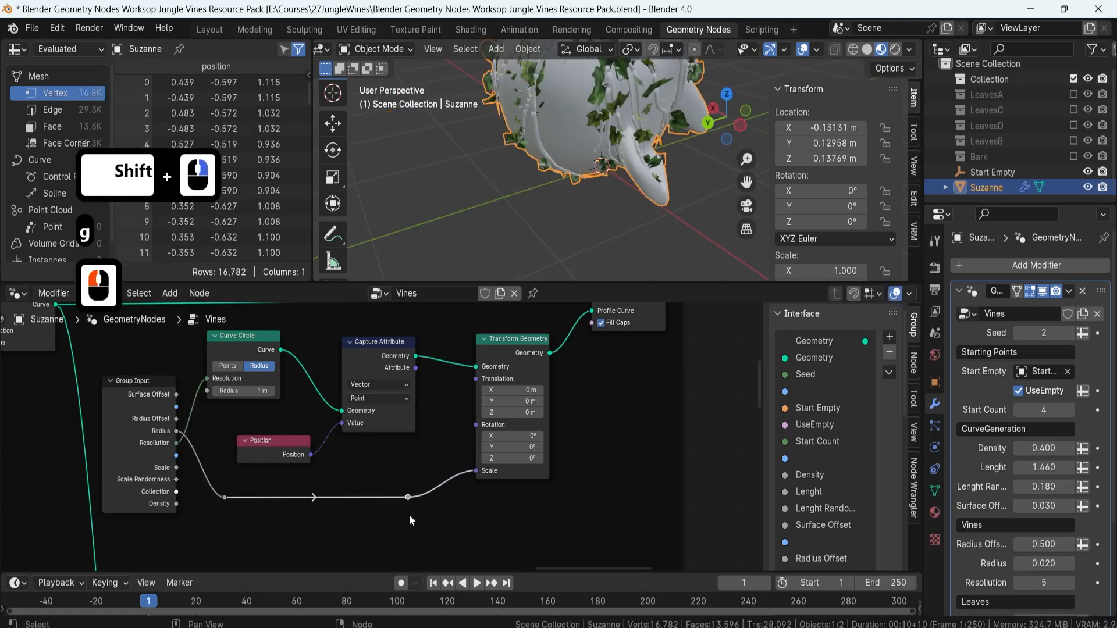
key(F8)
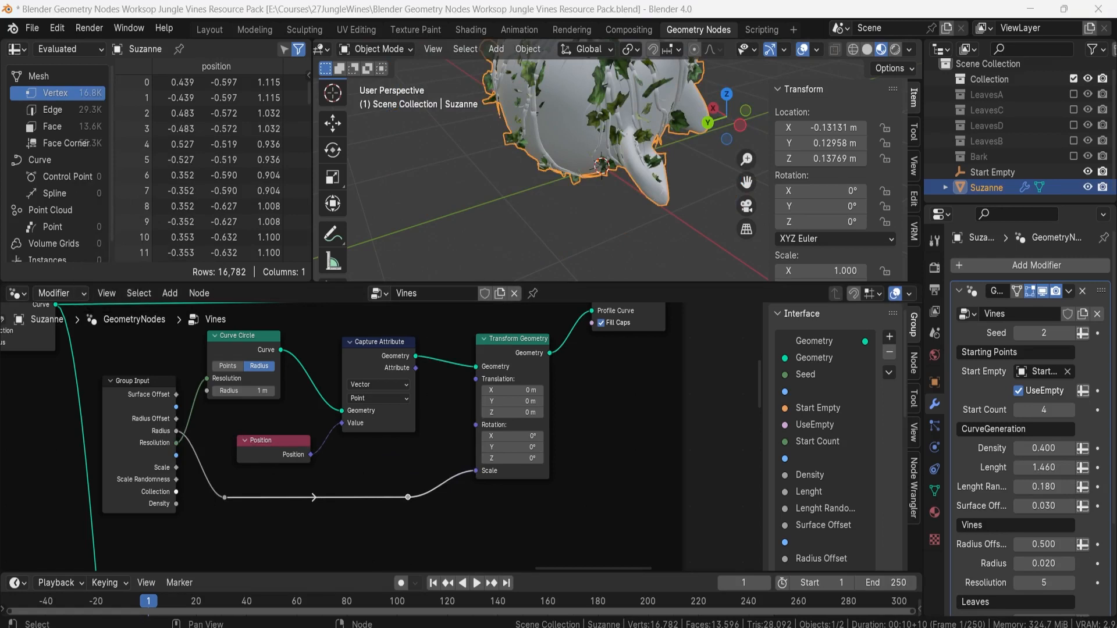
Review the vine profile node chain and examine the resulting vine thickness up close on the Suzanne model.
scroll(227, 410, up, 2)
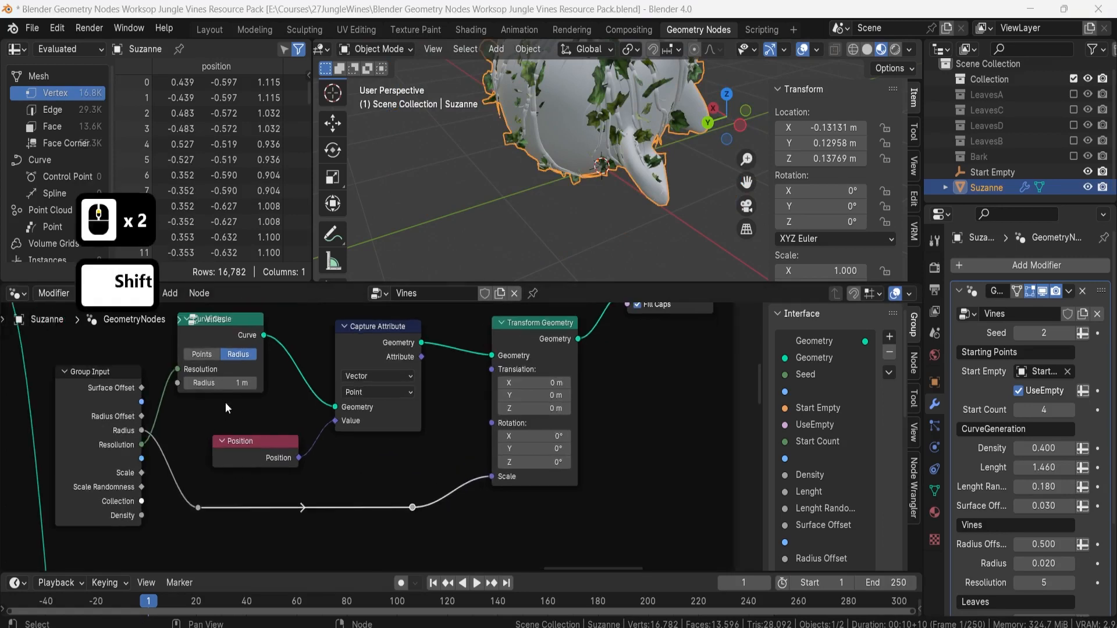
shift+middle_drag(224, 405, 271, 419)
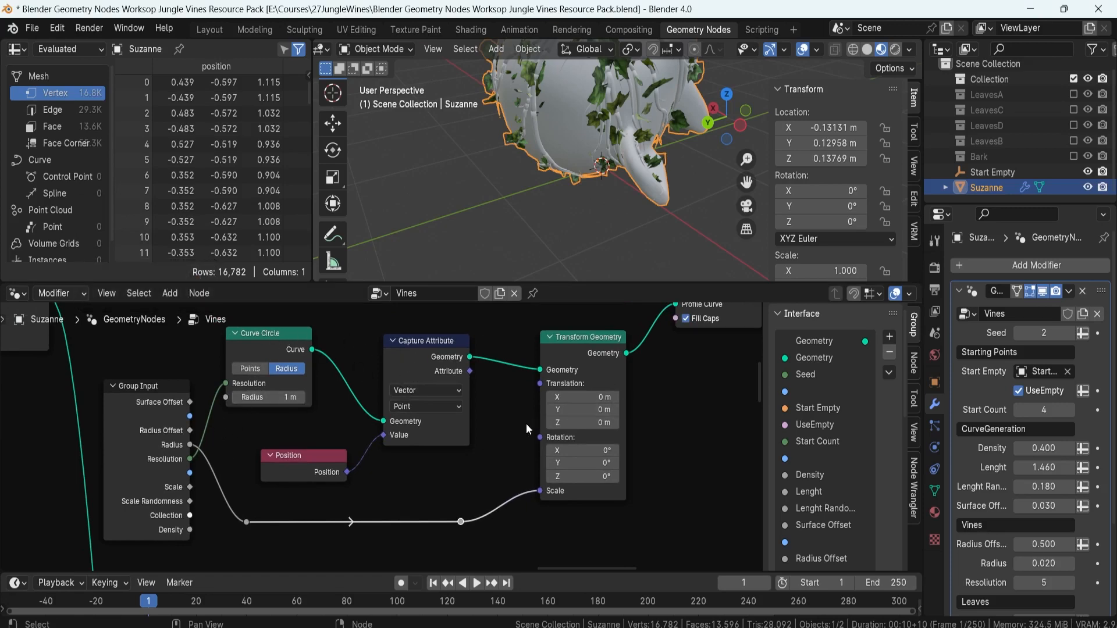
scroll(526, 423, down, 5)
shift+middle_drag(567, 406, 512, 425)
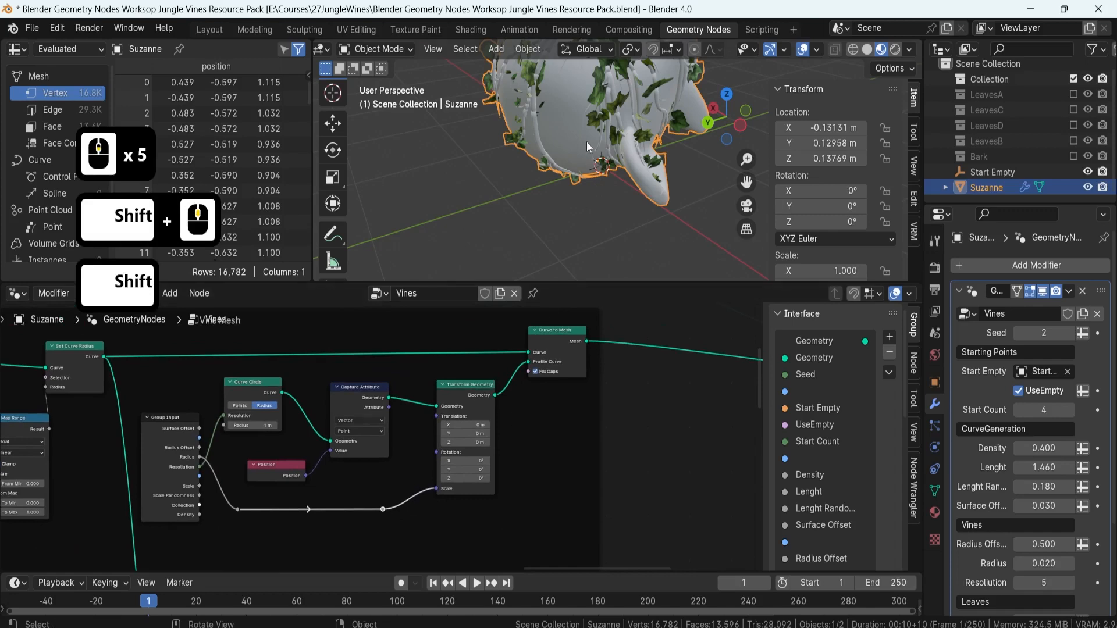
shift+middle_drag(586, 142, 535, 173)
scroll(556, 197, up, 3)
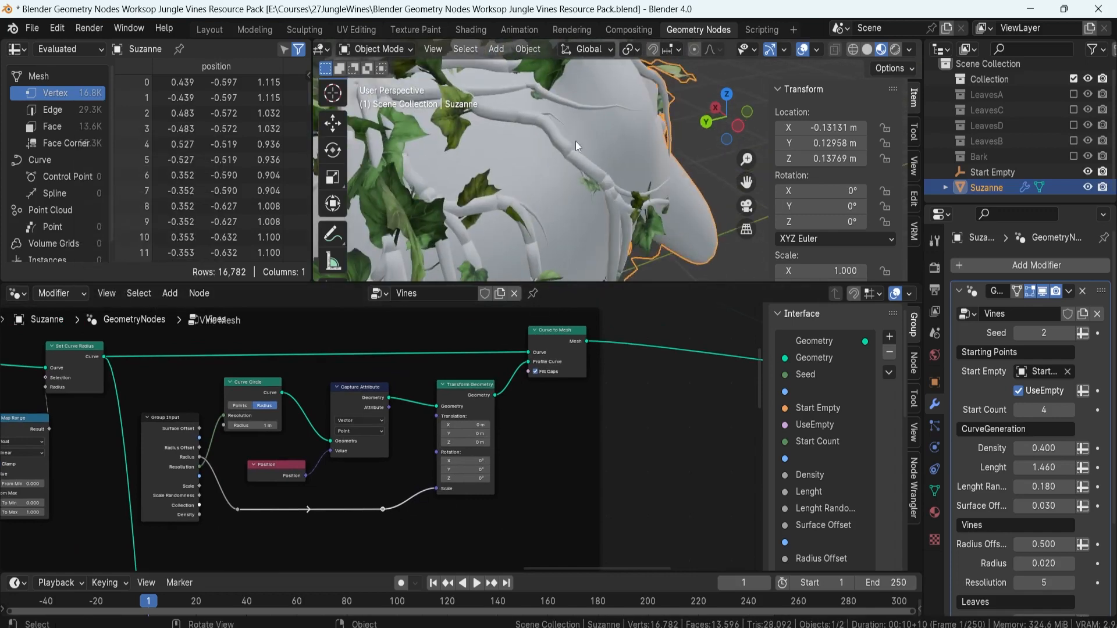
mouse_move(577, 128)
middle_down()
mouse_move(540, 145)
mouse_move(573, 132)
middle_up()
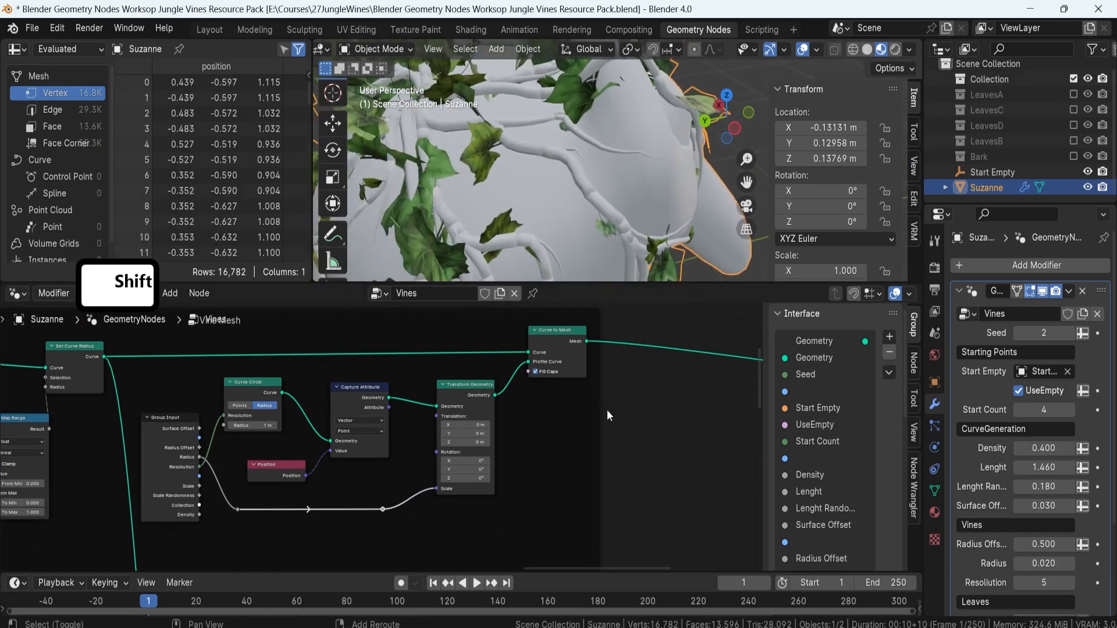
Insert a Store Named Attribute node on the Mesh output link of Curve to Mesh.
middle_drag(606, 409, 513, 437)
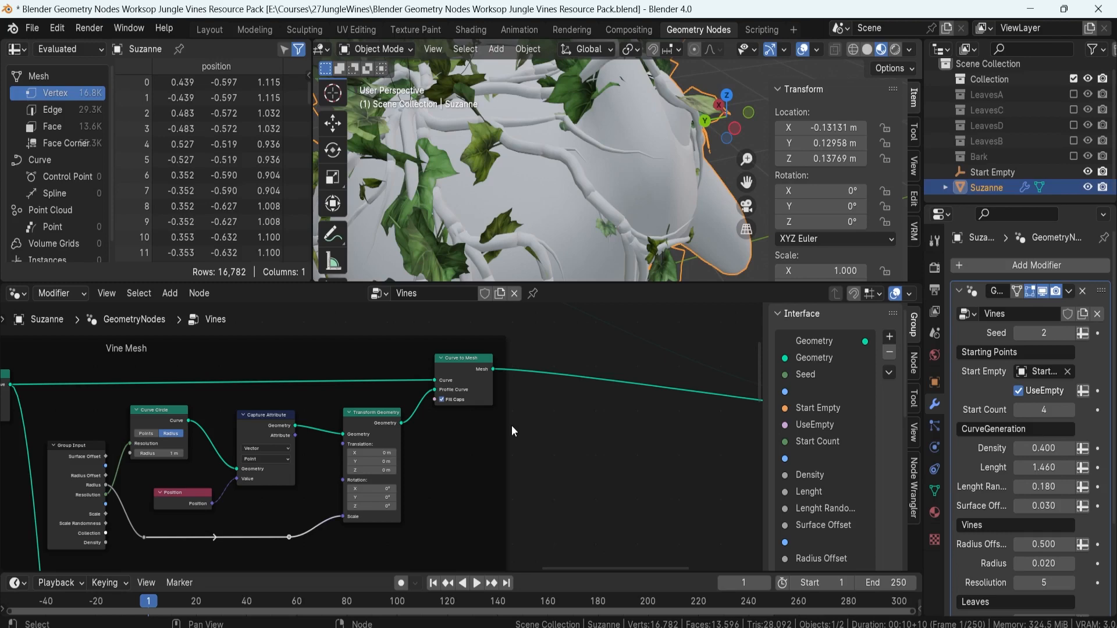
key(shift+a)
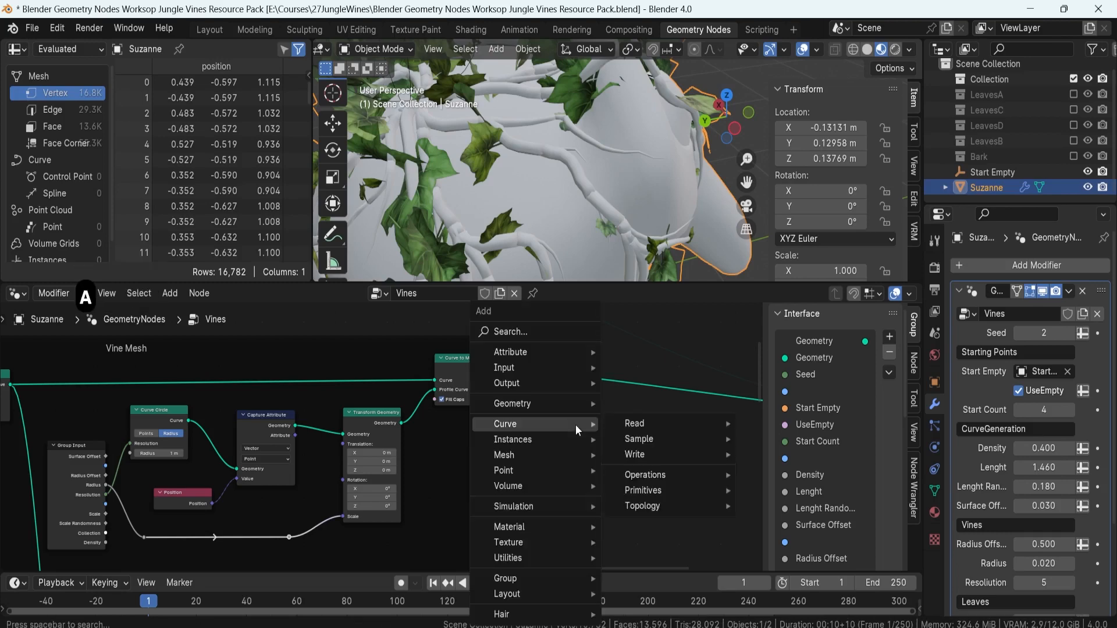
click(540, 332)
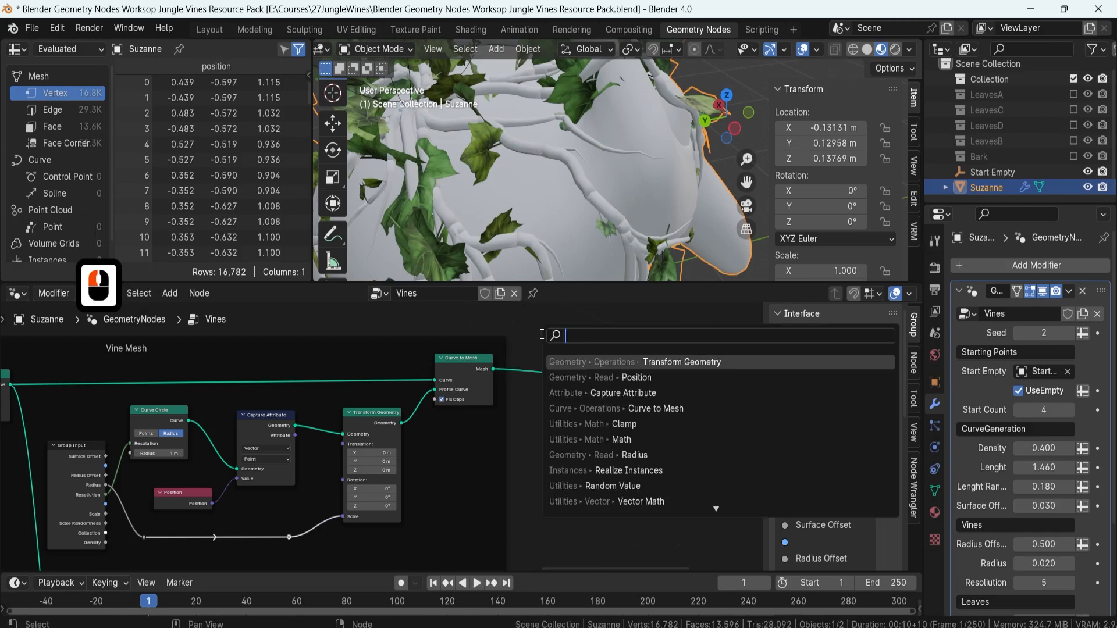
text(store)
key(Return)
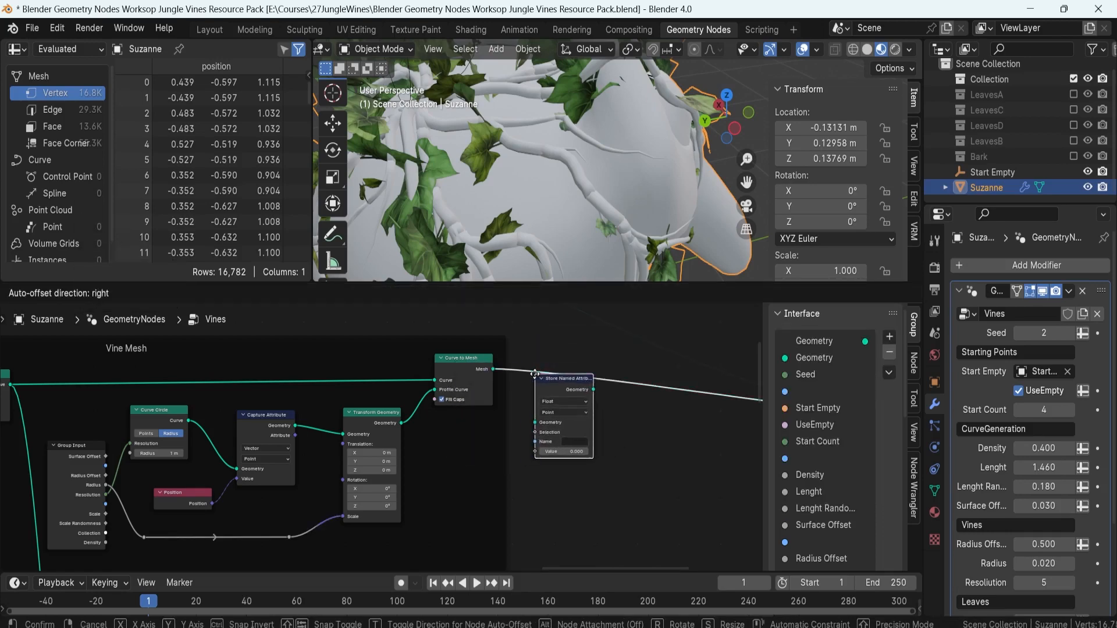
click(534, 374)
Set the Store Named Attribute node's data type to Vector and its attribute name to uv_map.
scroll(545, 417, up, 3)
middle_drag(593, 442, 539, 441)
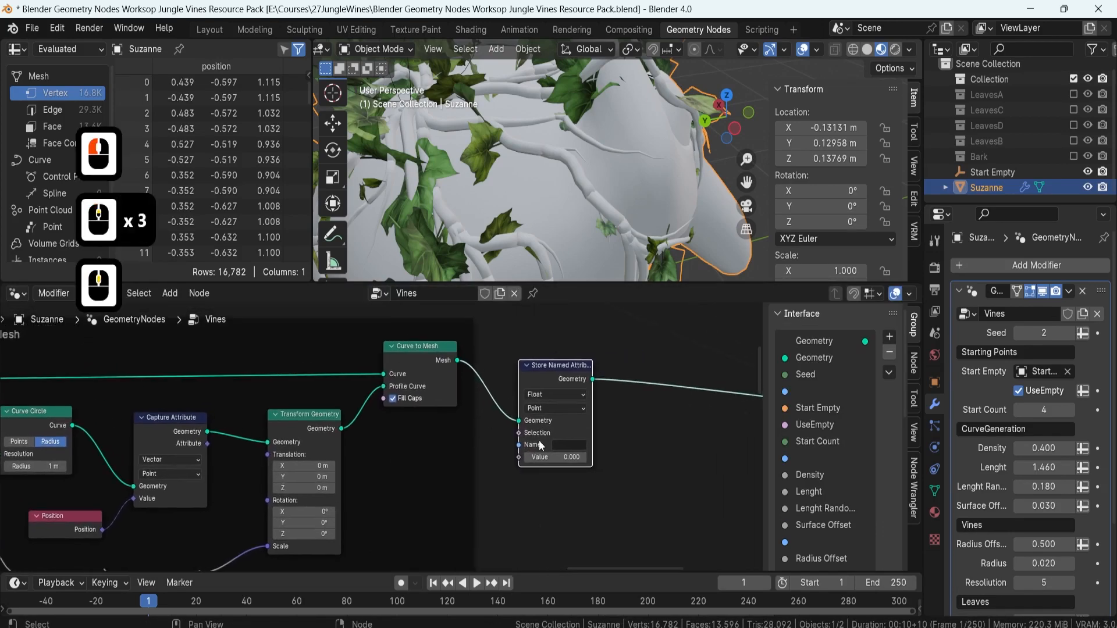
click(554, 395)
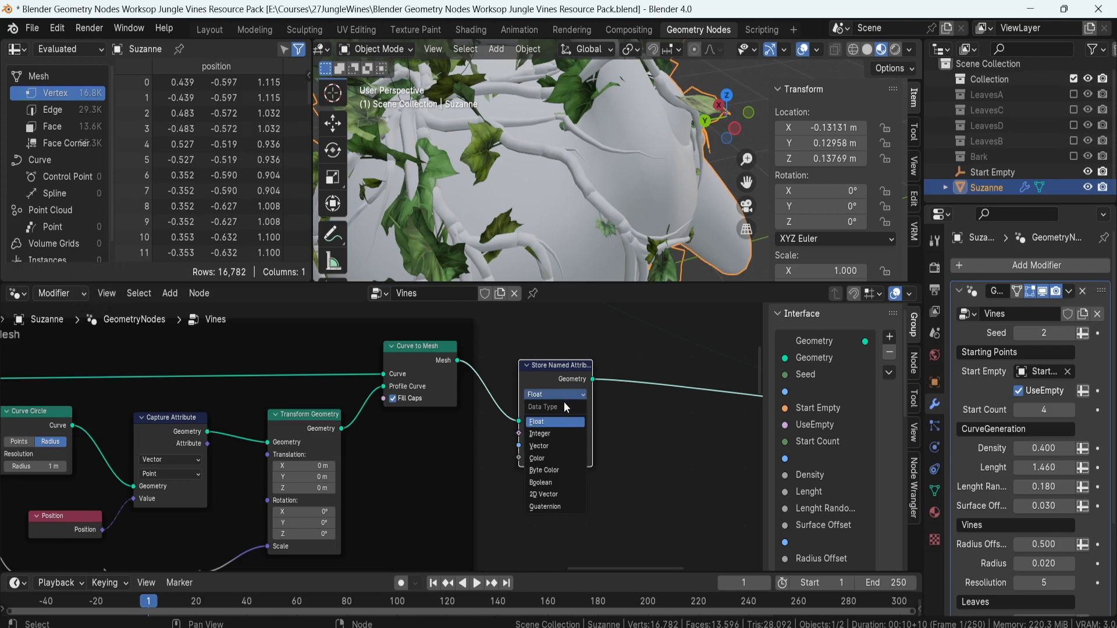
click(563, 446)
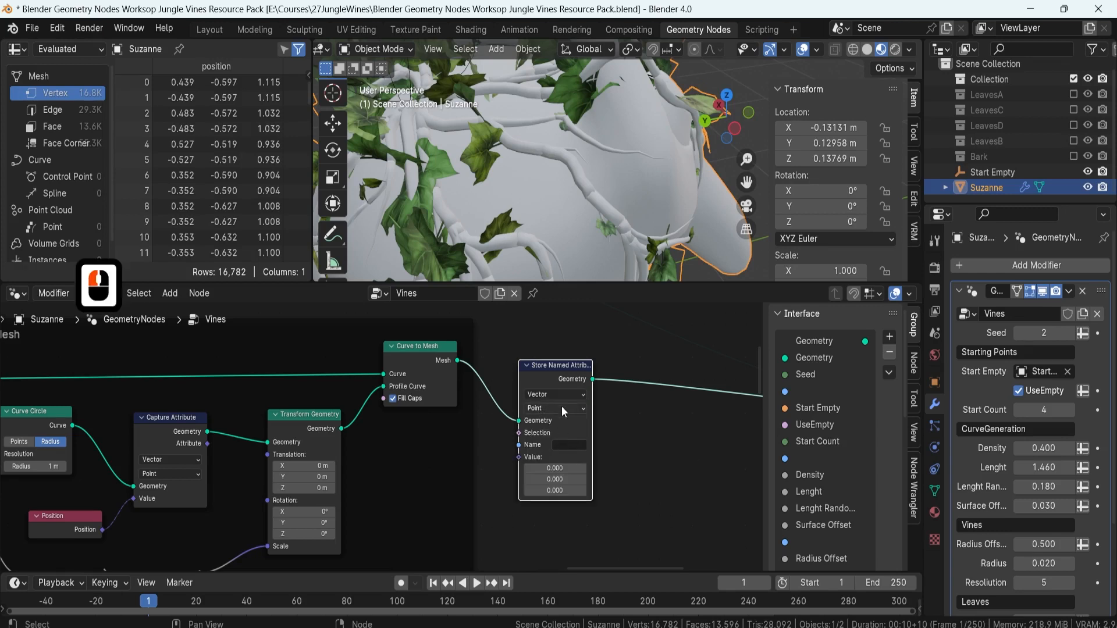
click(560, 446)
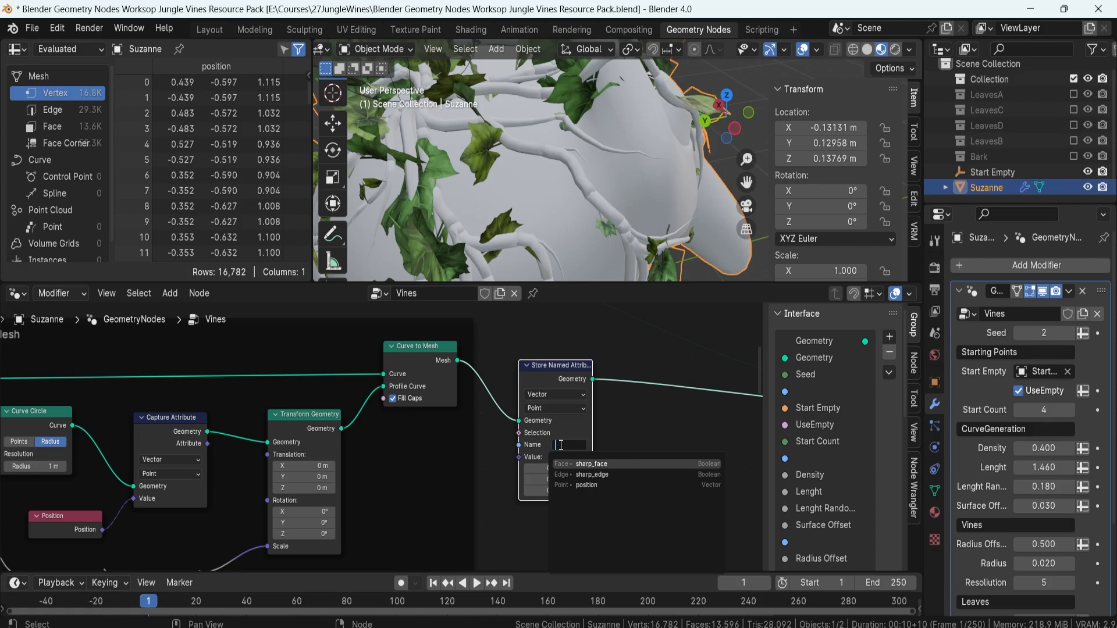
text(uv_)
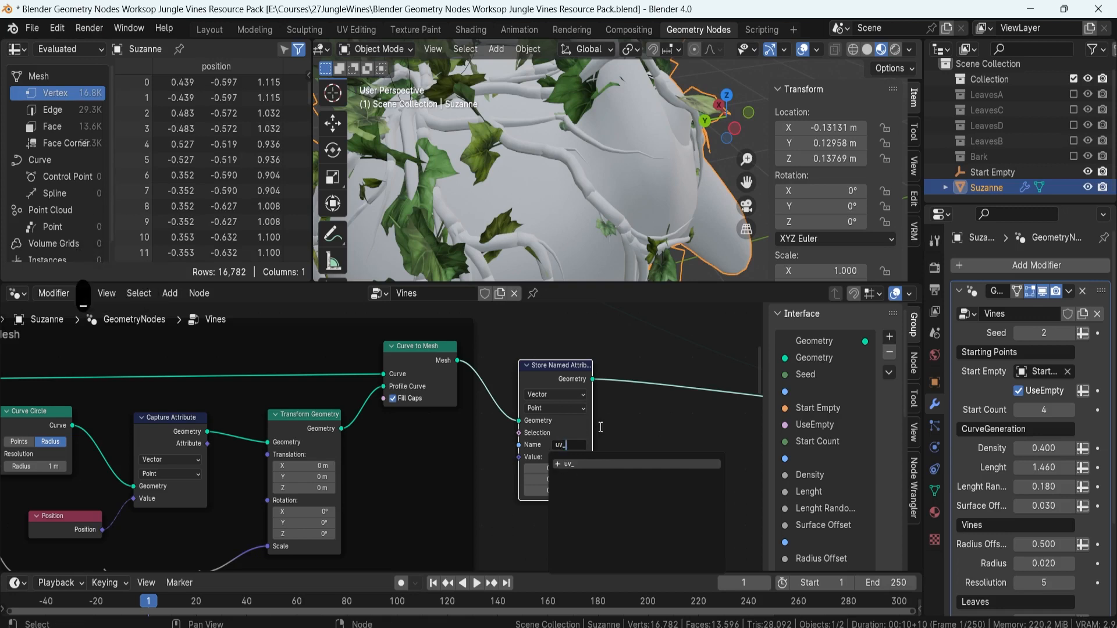
text(map)
key(Return)
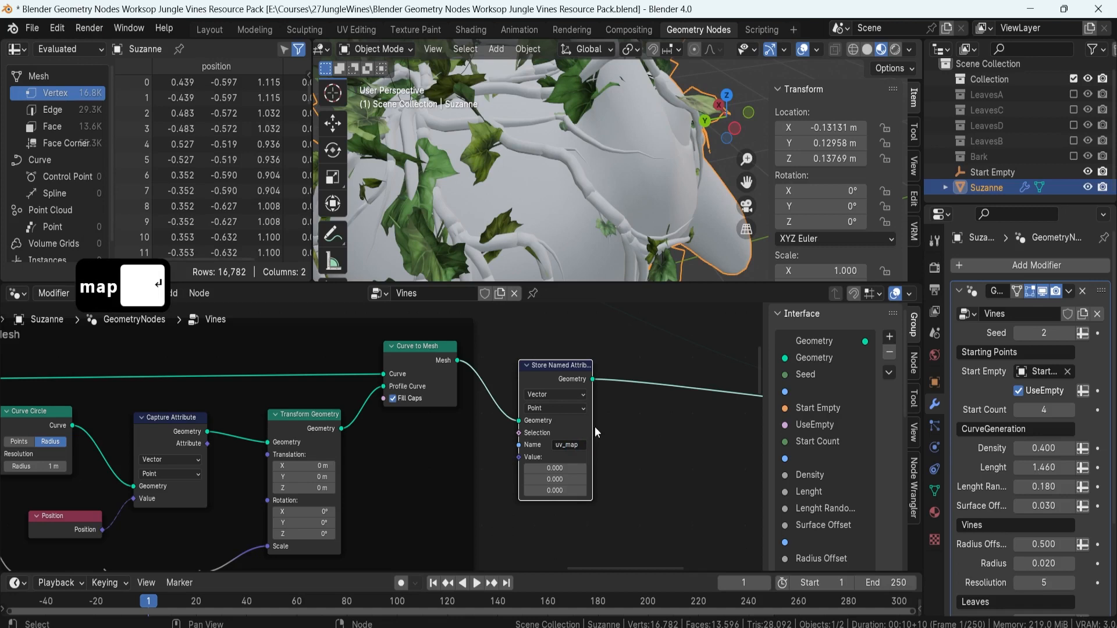
Review the Vine Mesh node chain and inspect the Attribute output of the profile's Capture Attribute node.
middle_drag(500, 466, 525, 428)
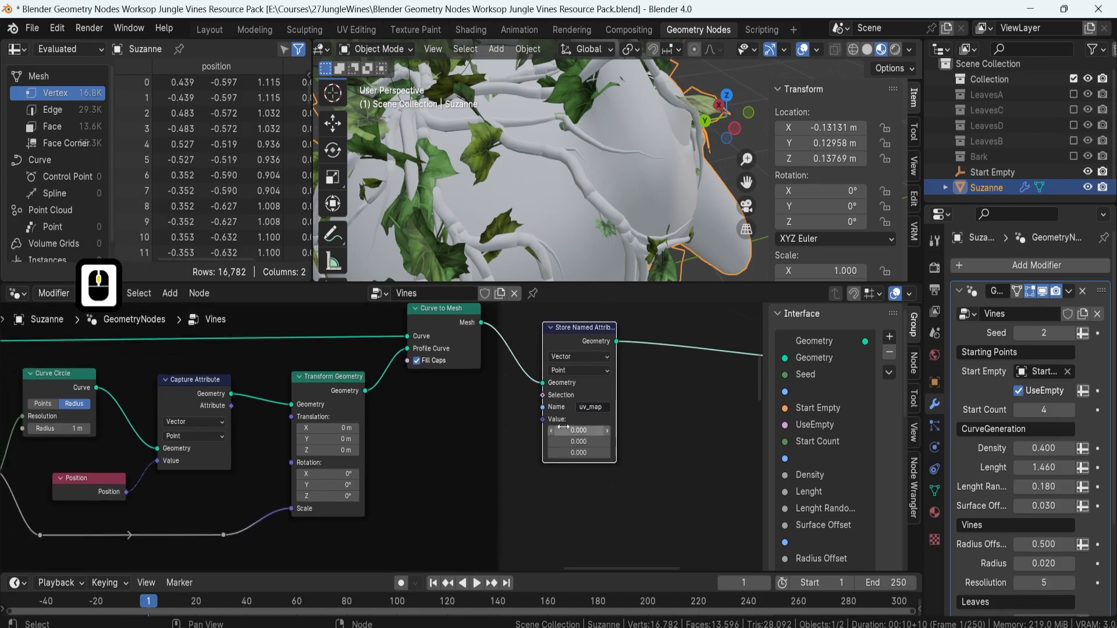
middle_drag(374, 437, 473, 396)
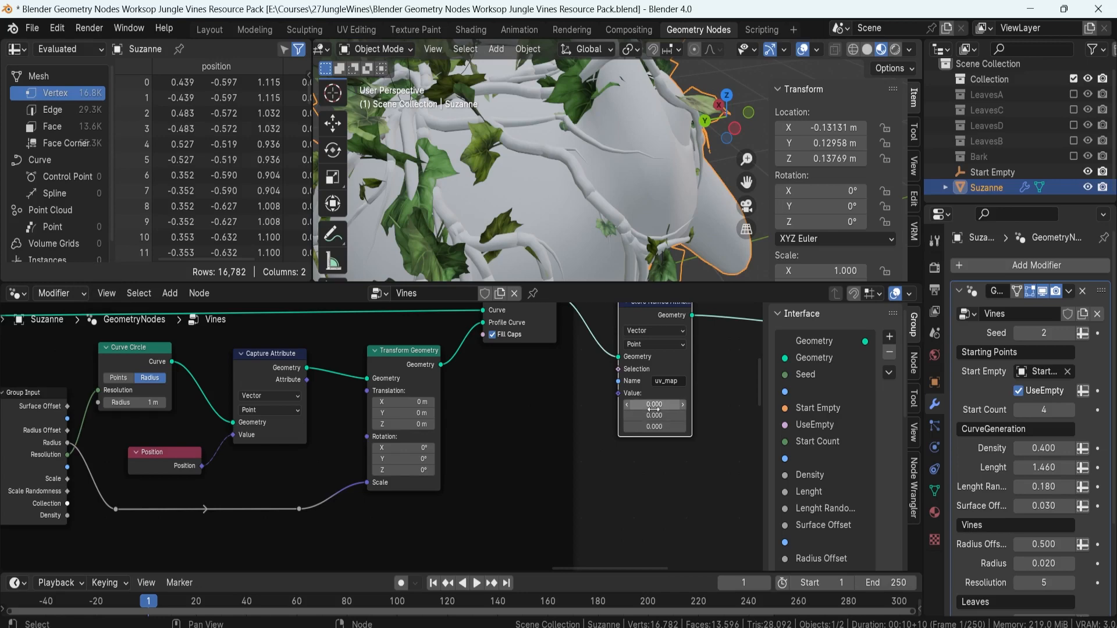
middle_drag(475, 387, 487, 429)
scroll(466, 437, down, 4)
scroll(414, 422, down, 1)
scroll(414, 423, down, 5)
middle_drag(414, 423, 543, 400)
middle_drag(211, 433, 155, 438)
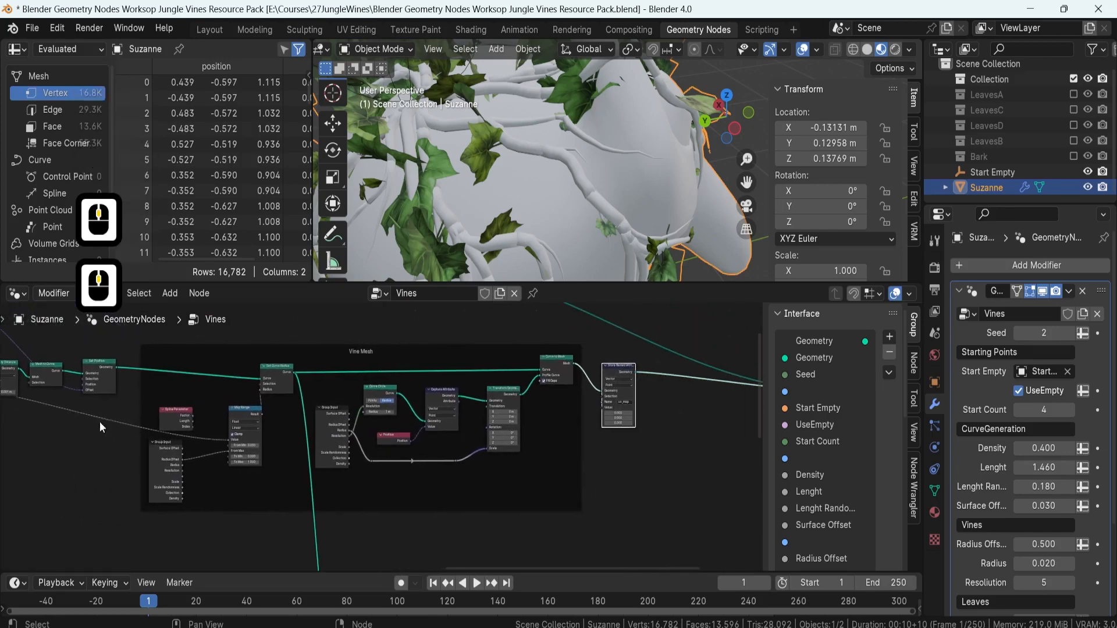
scroll(588, 431, up, 5)
middle_drag(637, 419, 463, 442)
scroll(463, 442, up, 2)
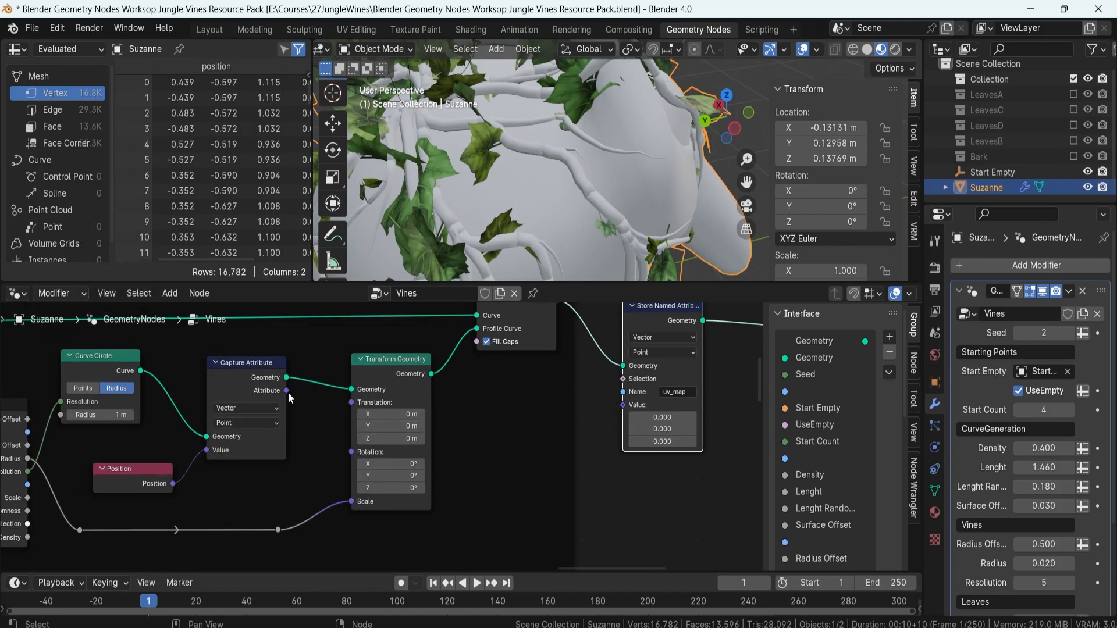
mouse_move(285, 391)
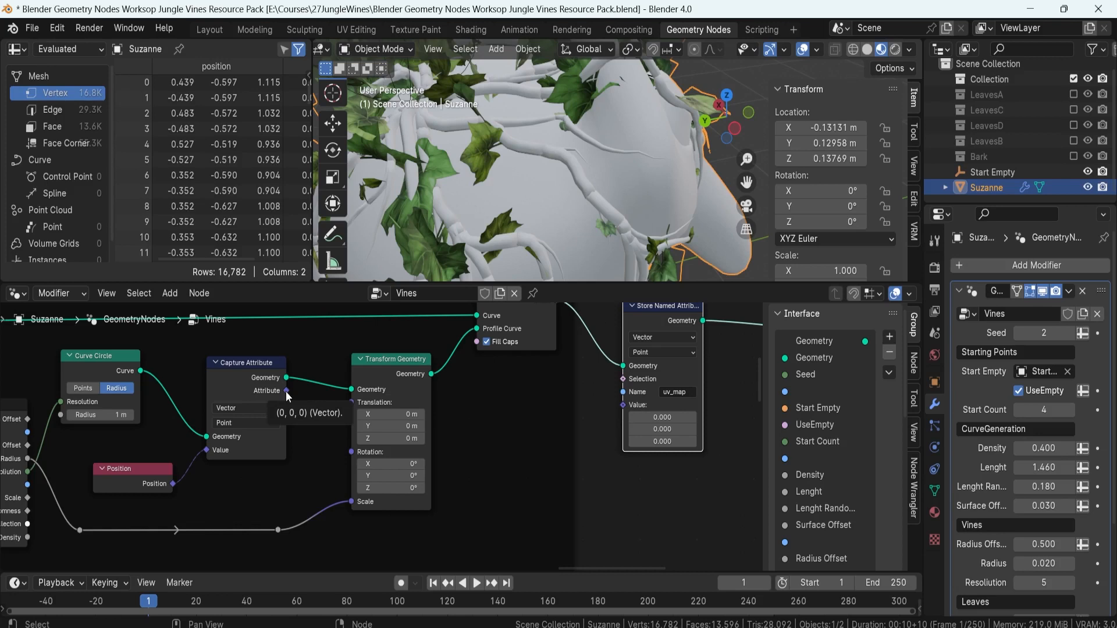
key(F8)
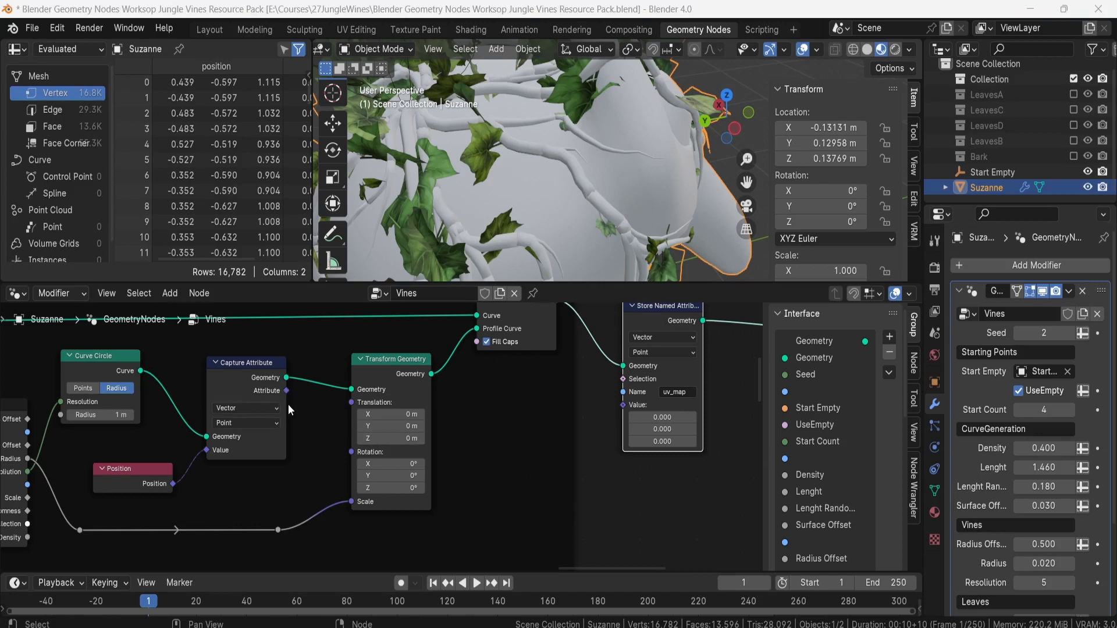
Collapse the Transform Geometry node and add a Separate XYZ node below it, fed by the Capture Attribute node's Attribute output.
click(361, 360)
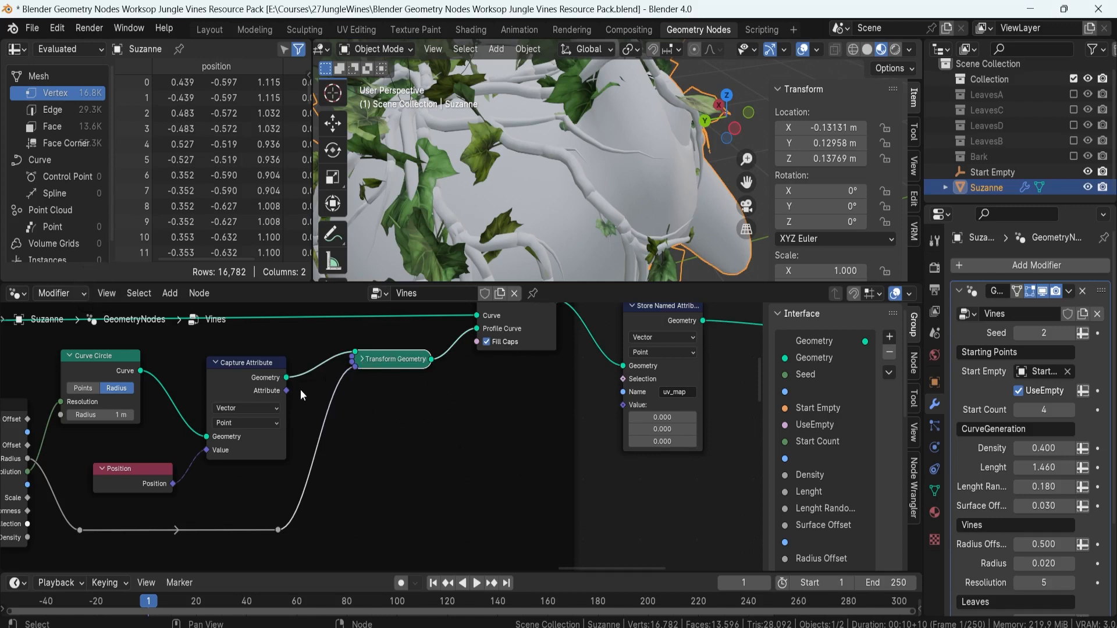
drag(288, 390, 425, 415)
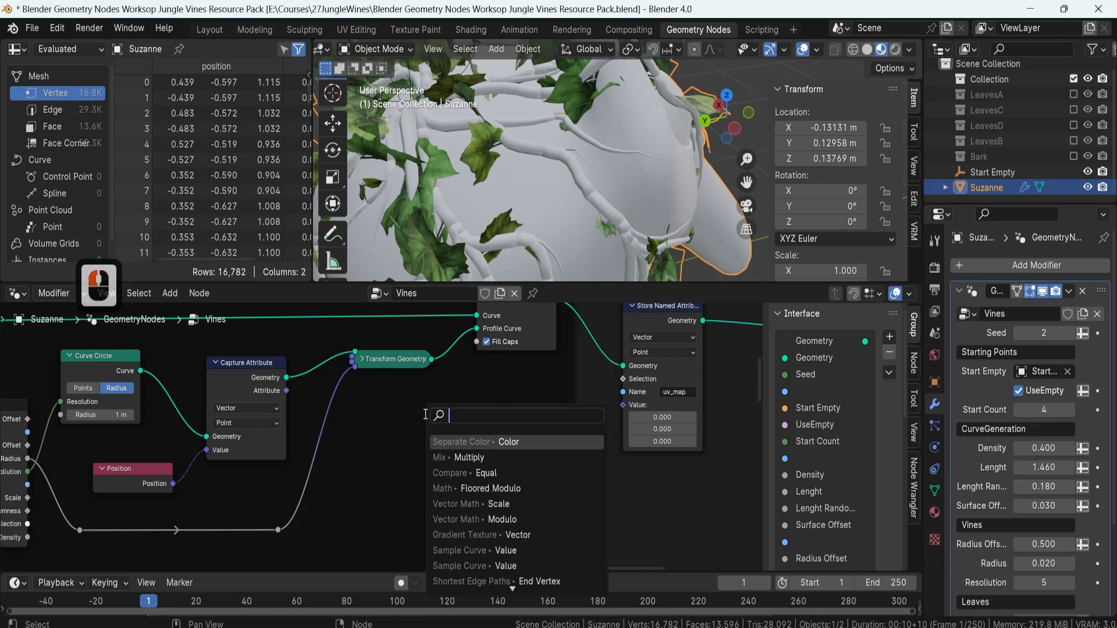
text(sepe)
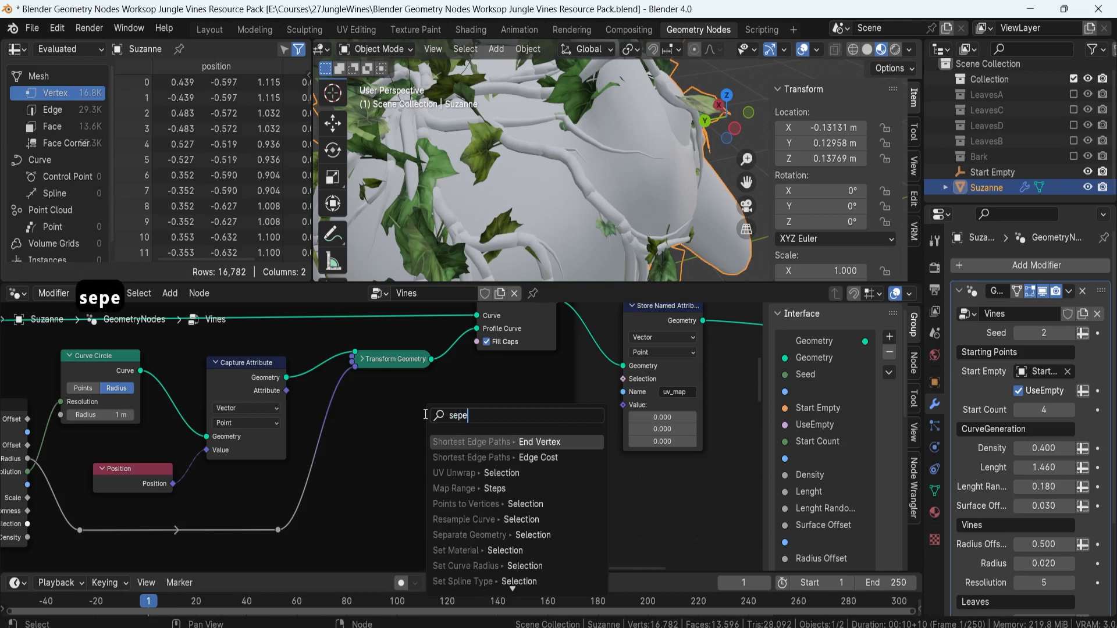
text(rate)
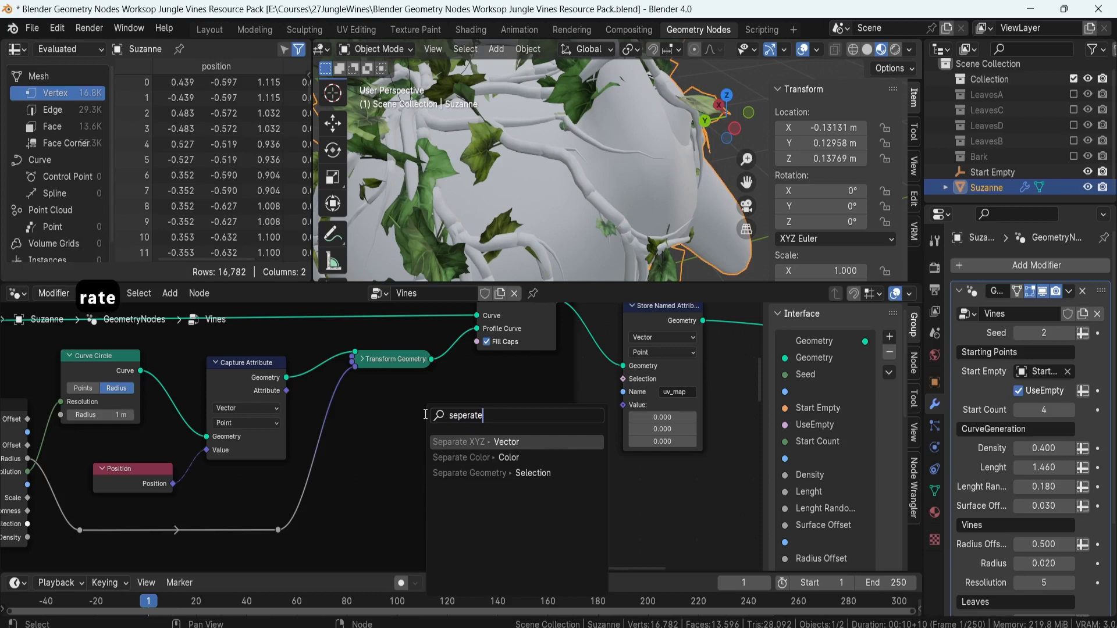
click(467, 440)
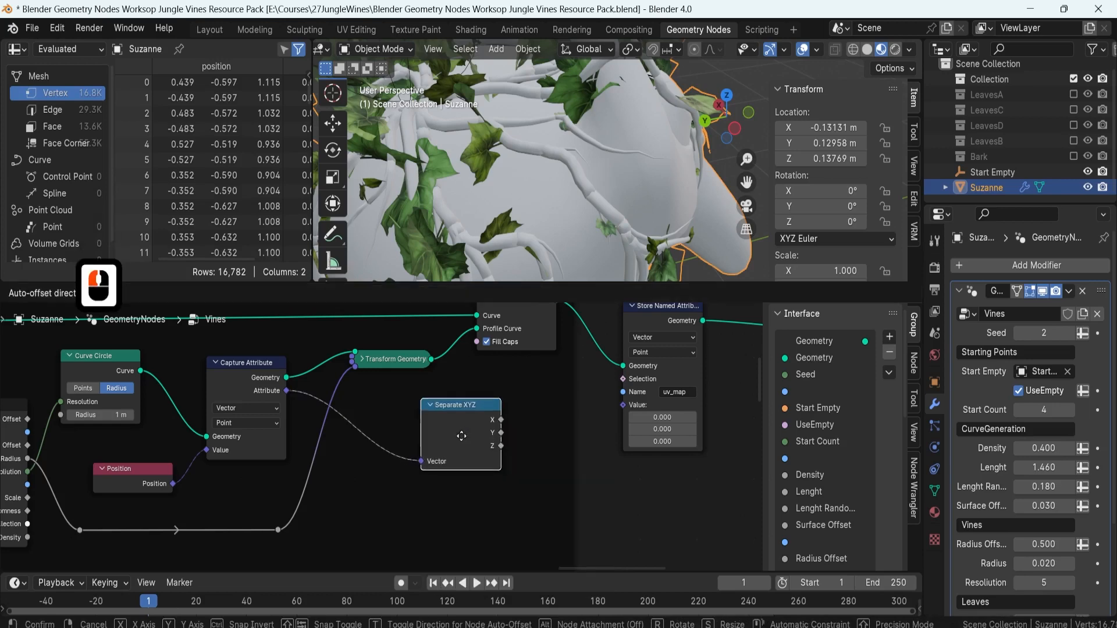
click(472, 433)
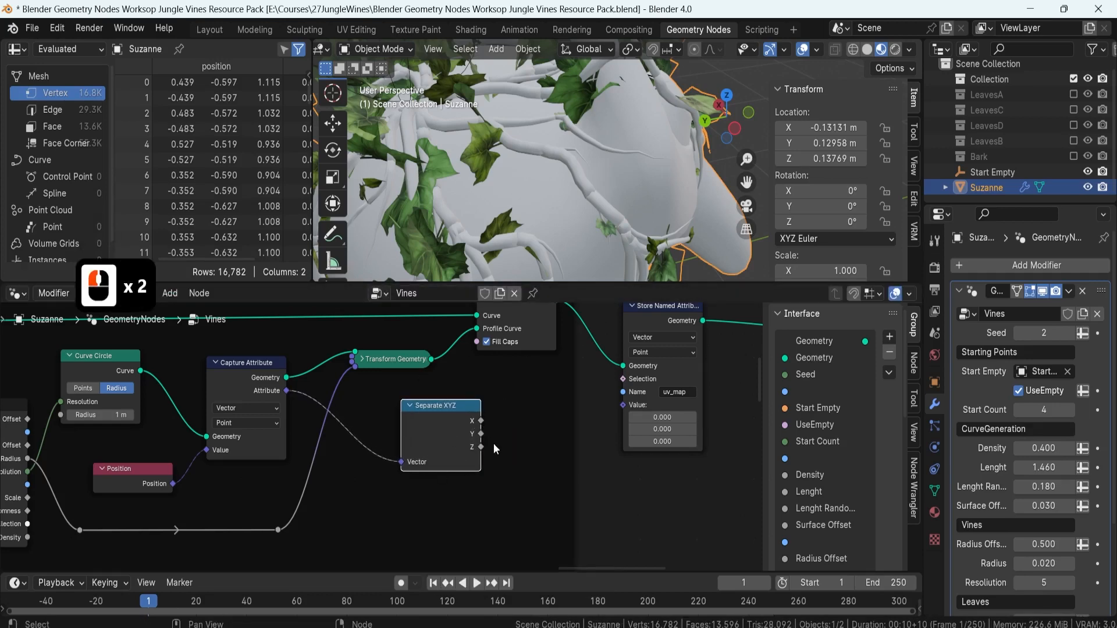
Move the Store Named Attribute node farther from Curve to Mesh to make room between them.
scroll(490, 426, up, 3)
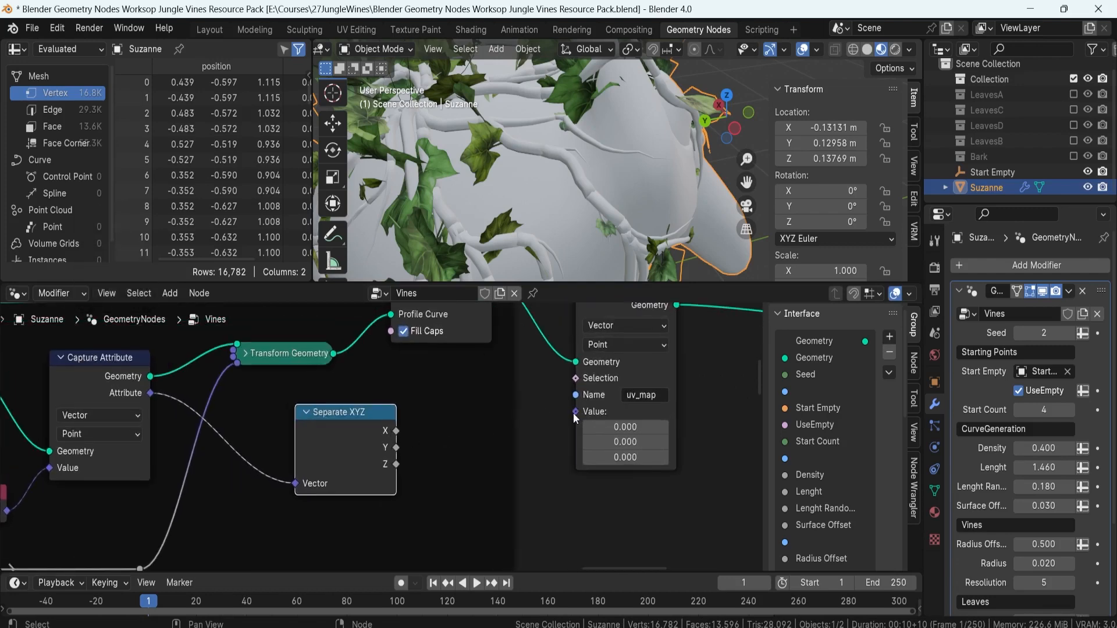
middle_drag(496, 416, 469, 417)
scroll(469, 417, down, 3)
click(428, 336)
key(g)
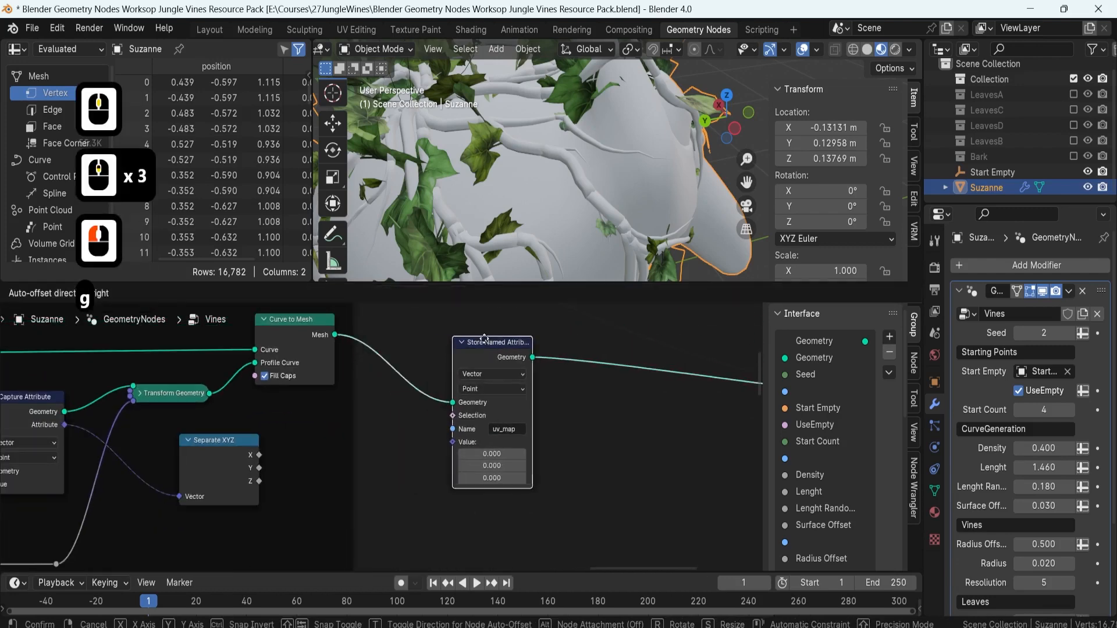
click(560, 337)
Add a Combine XYZ node linked into the Value input of Store Named Attribute.
drag(530, 440, 422, 455)
text(comb)
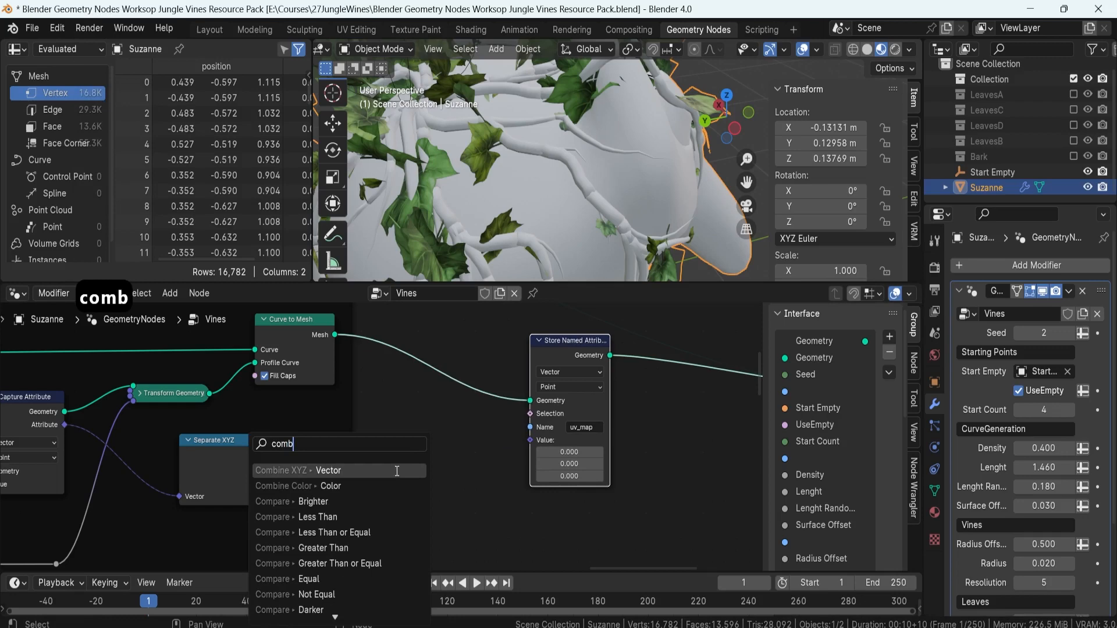
click(397, 470)
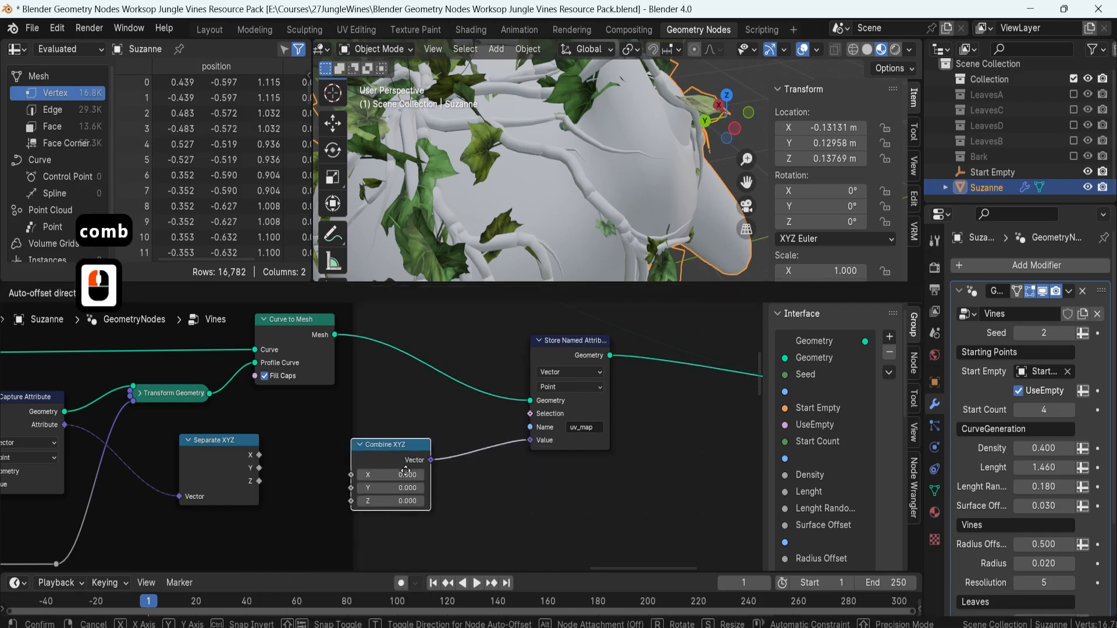
click(434, 463)
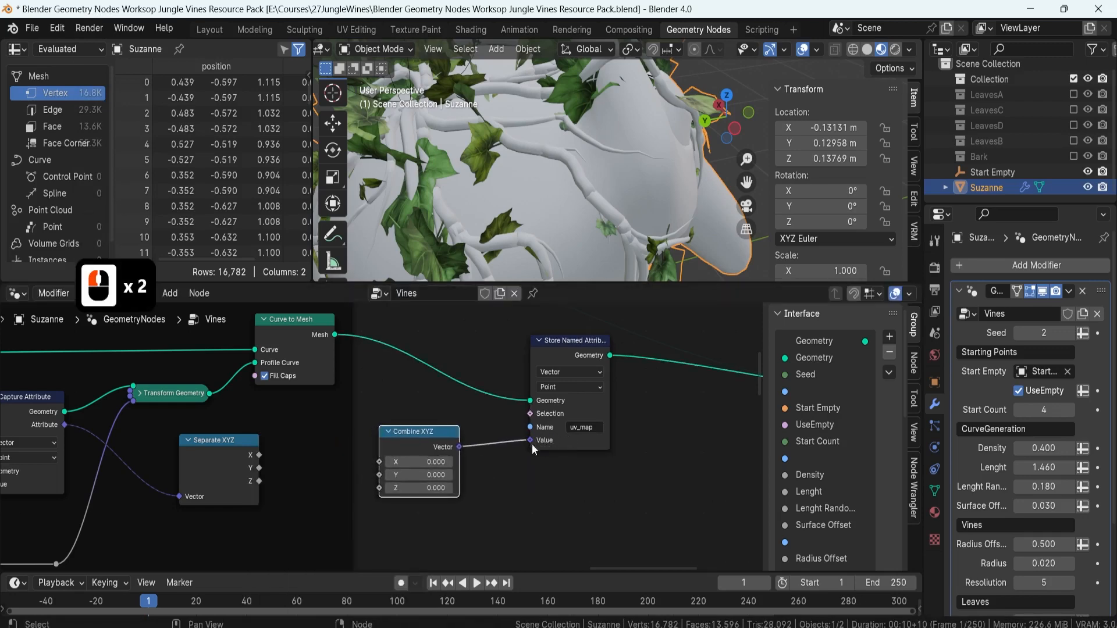
Connect the X and Y outputs of Separate XYZ to the matching X and Y inputs of Combine XYZ.
scroll(273, 462, up, 3)
drag(227, 459, 370, 466)
drag(226, 476, 381, 484)
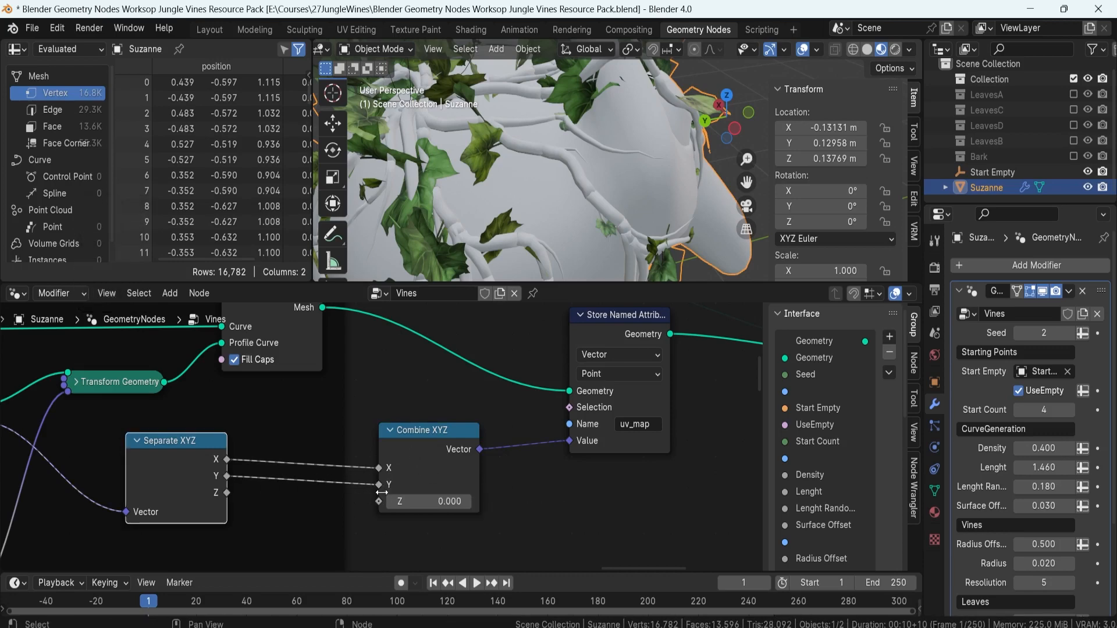
Trace the captured spline length feeding Map Range and delete the unconnected Spline Parameter node in the Vine Mesh frame.
scroll(381, 492, down, 11)
middle_drag(124, 384, 253, 381)
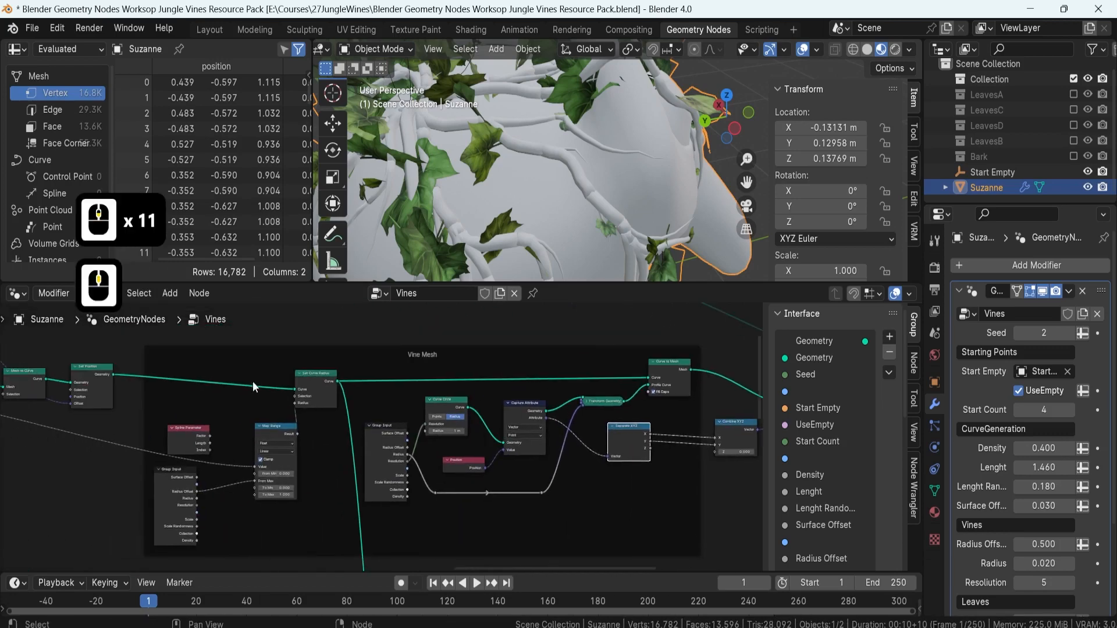
middle_drag(332, 438, 392, 412)
middle_drag(587, 393, 650, 370)
middle_drag(121, 464, 281, 485)
scroll(349, 434, up, 3)
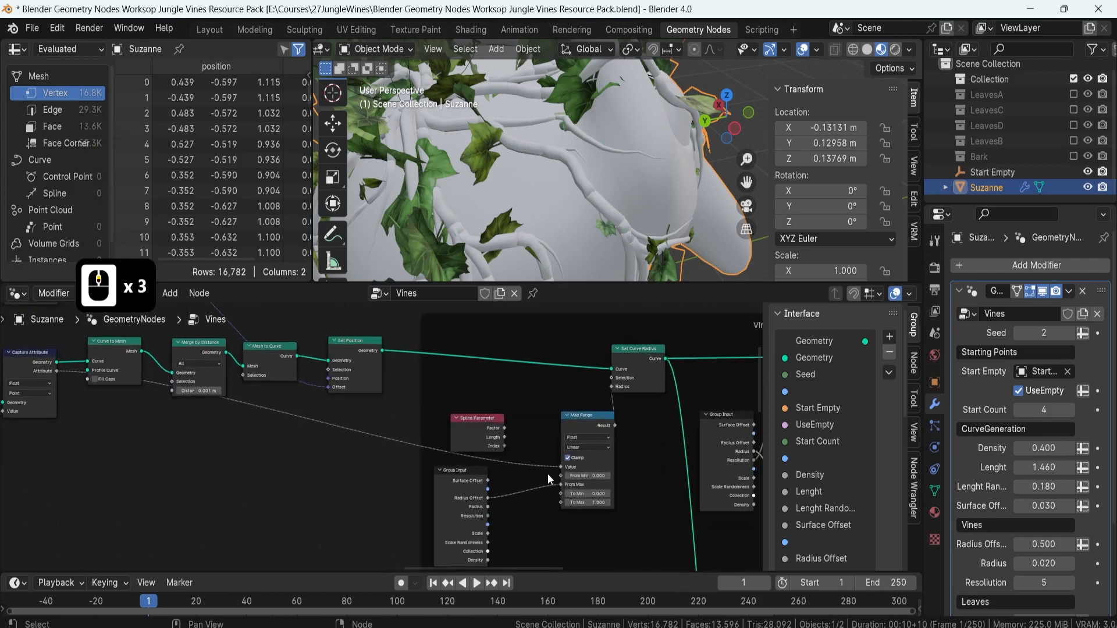
scroll(535, 460, up, 4)
click(501, 405)
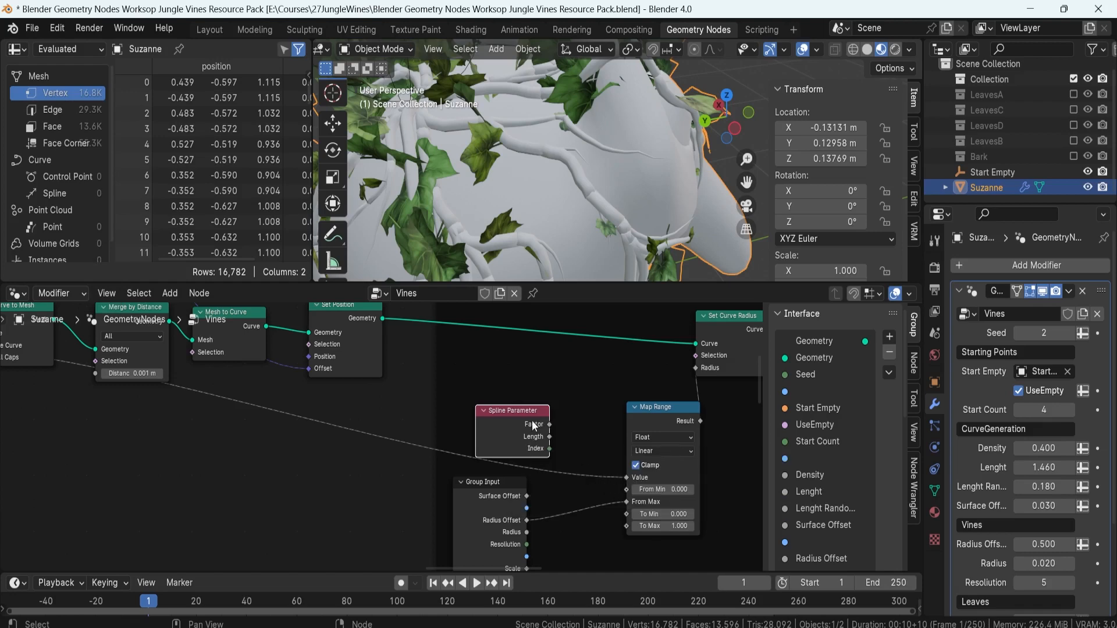
middle_drag(155, 423, 341, 414)
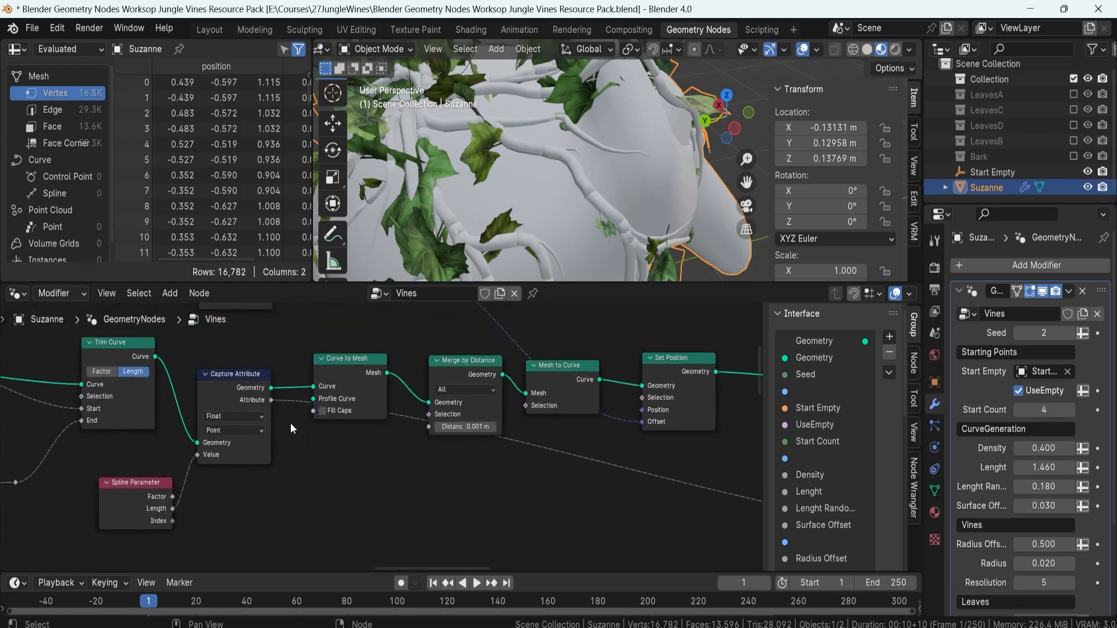
middle_drag(527, 448, 430, 436)
click(519, 421)
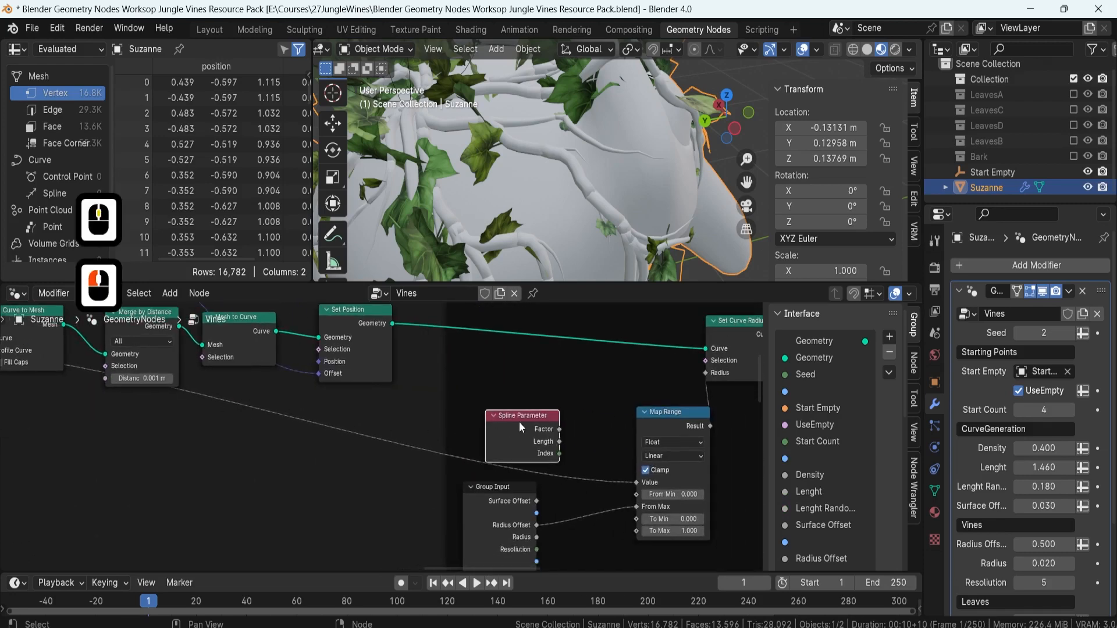
key(Delete)
scroll(483, 414, down, 4)
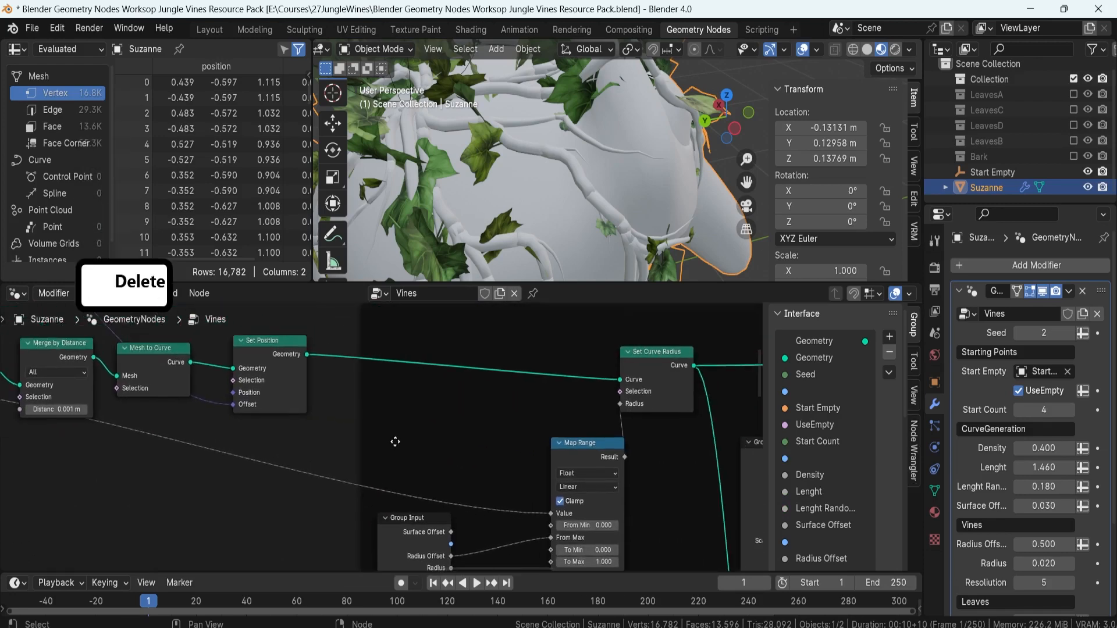
scroll(359, 457, up, 4)
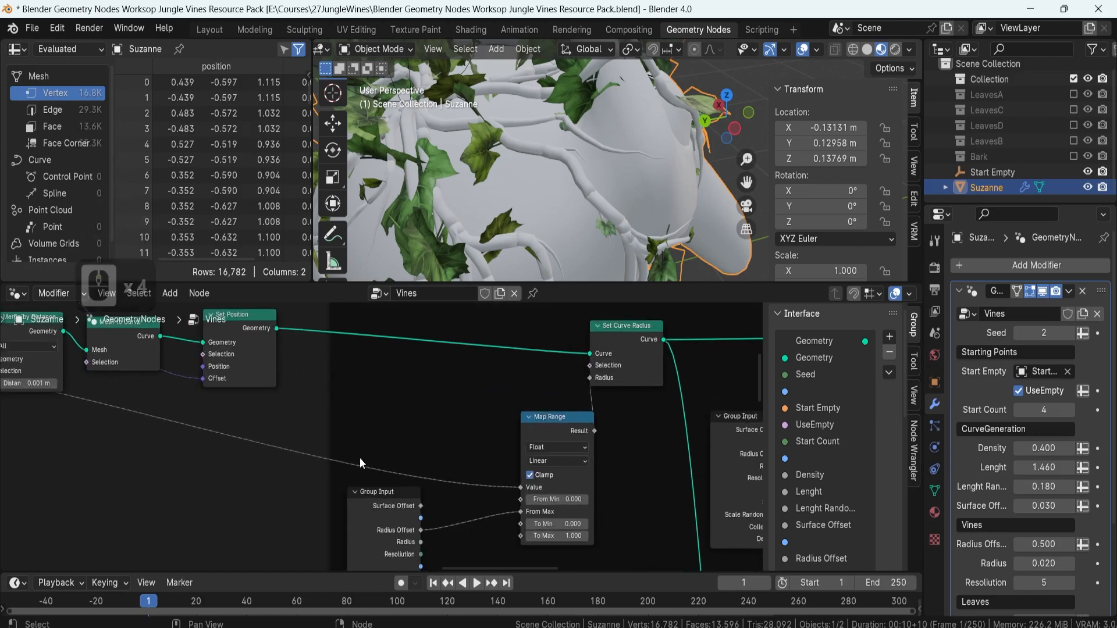
Add a reroute on the captured length link feeding the Map Range Value input and label it Lenght.
key(shift)
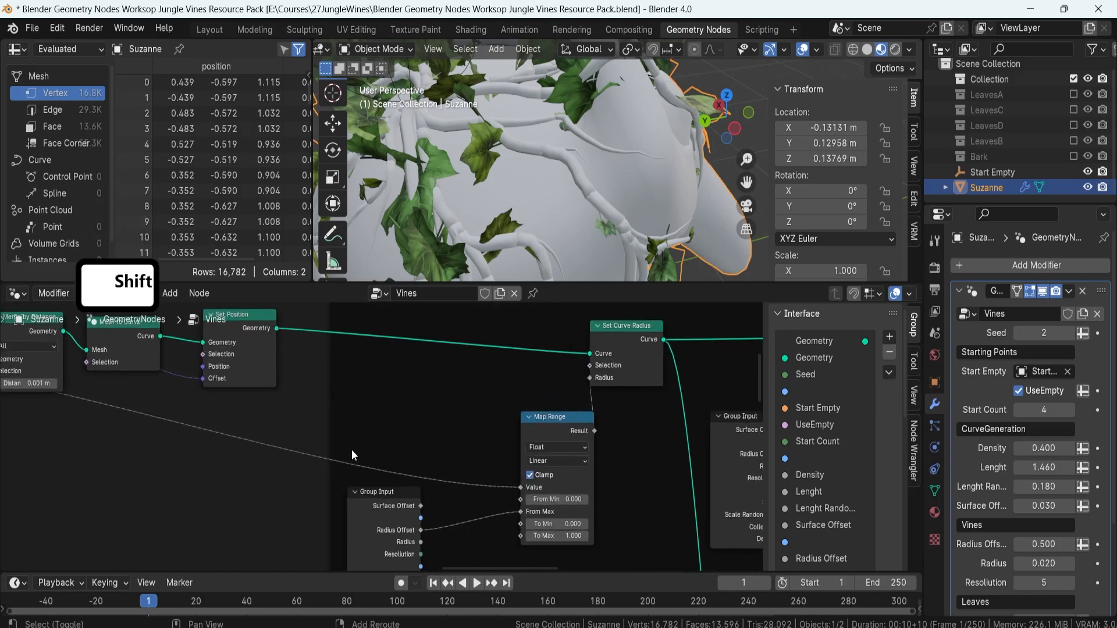
shift+right_drag(354, 445, 353, 472)
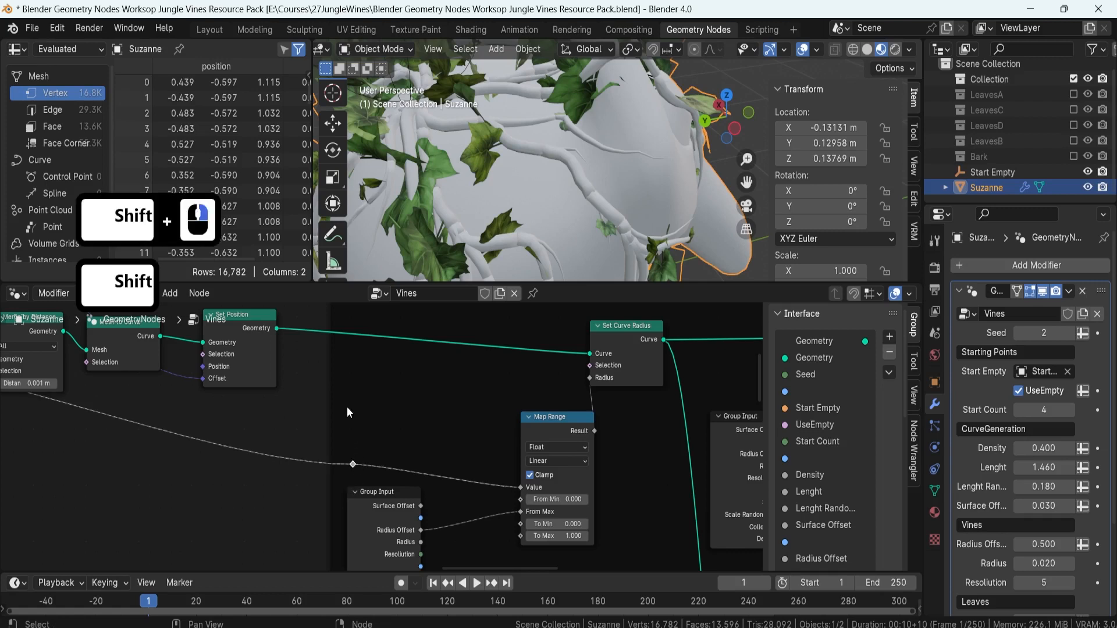
click(351, 464)
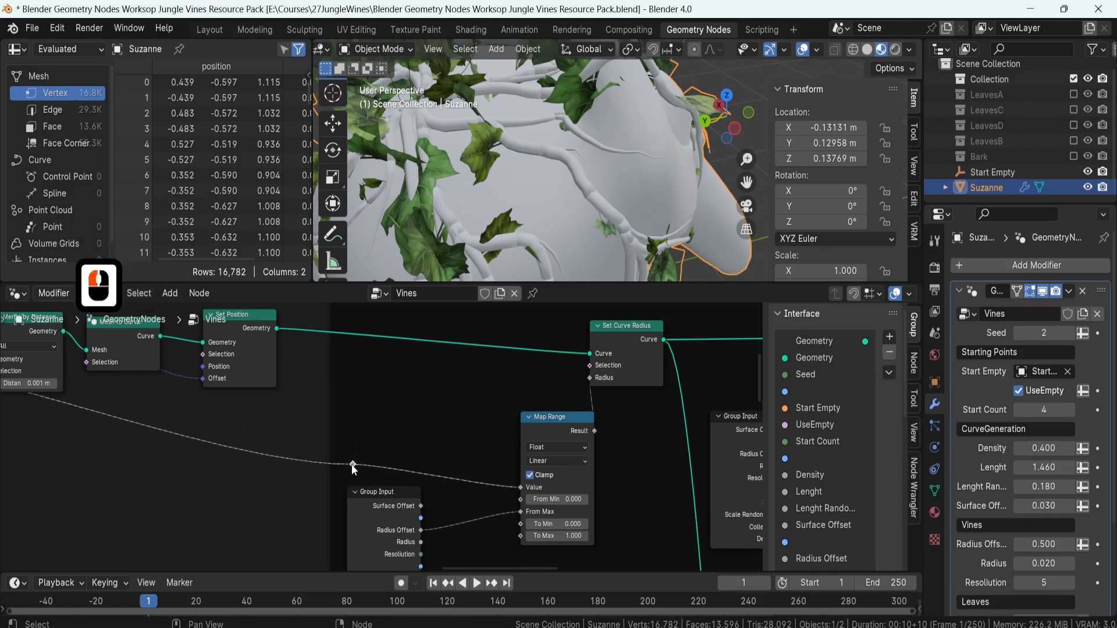
mouse_move(352, 465)
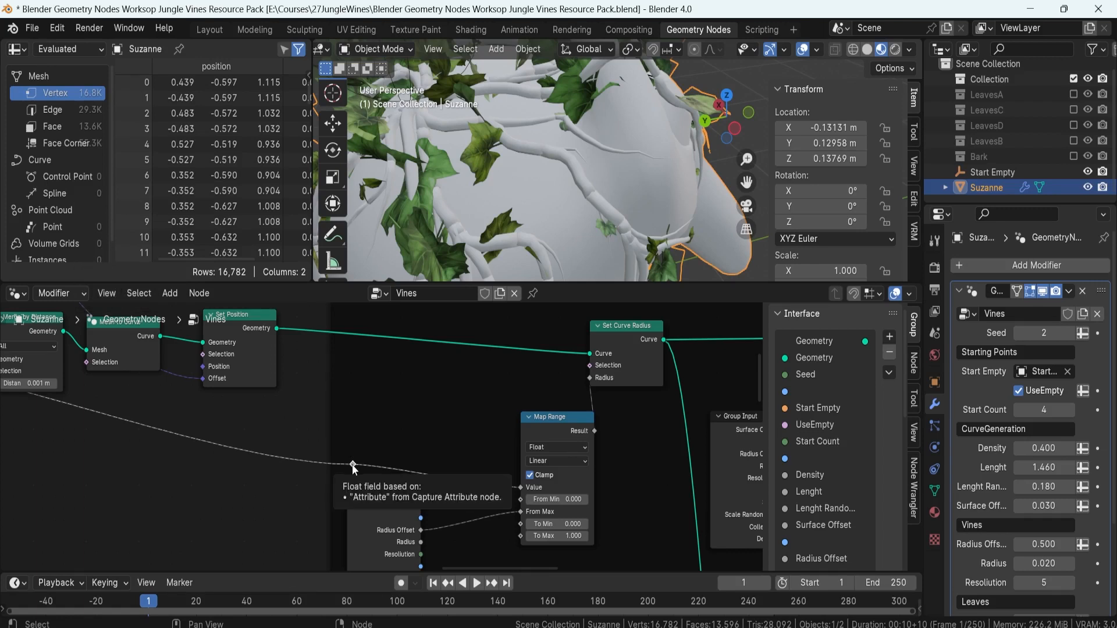
key(F2)
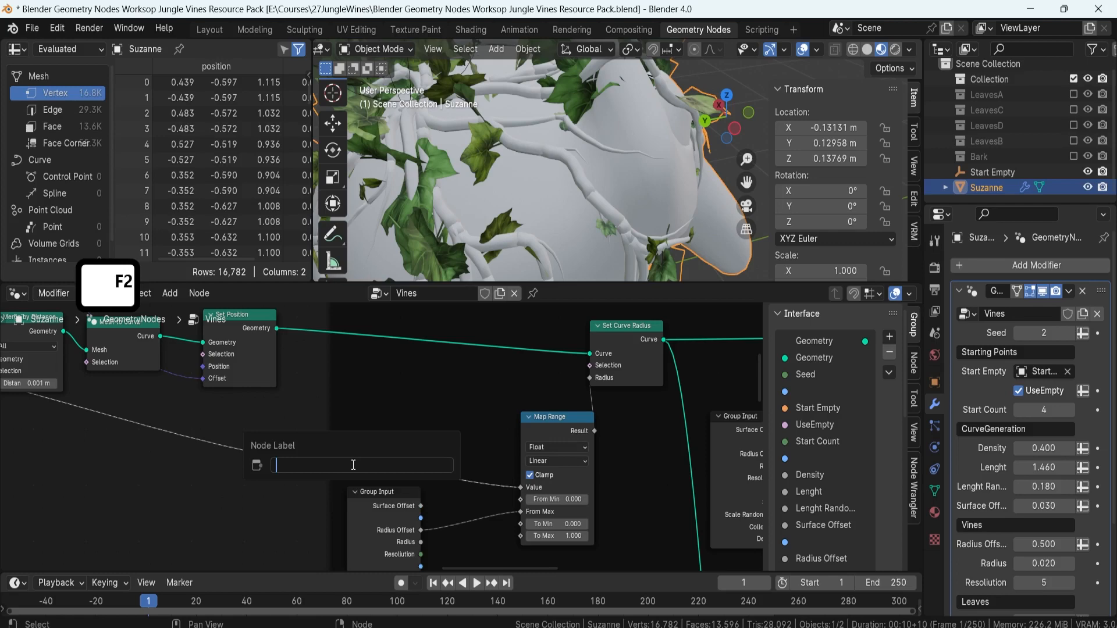
text(Lenght)
key(Return)
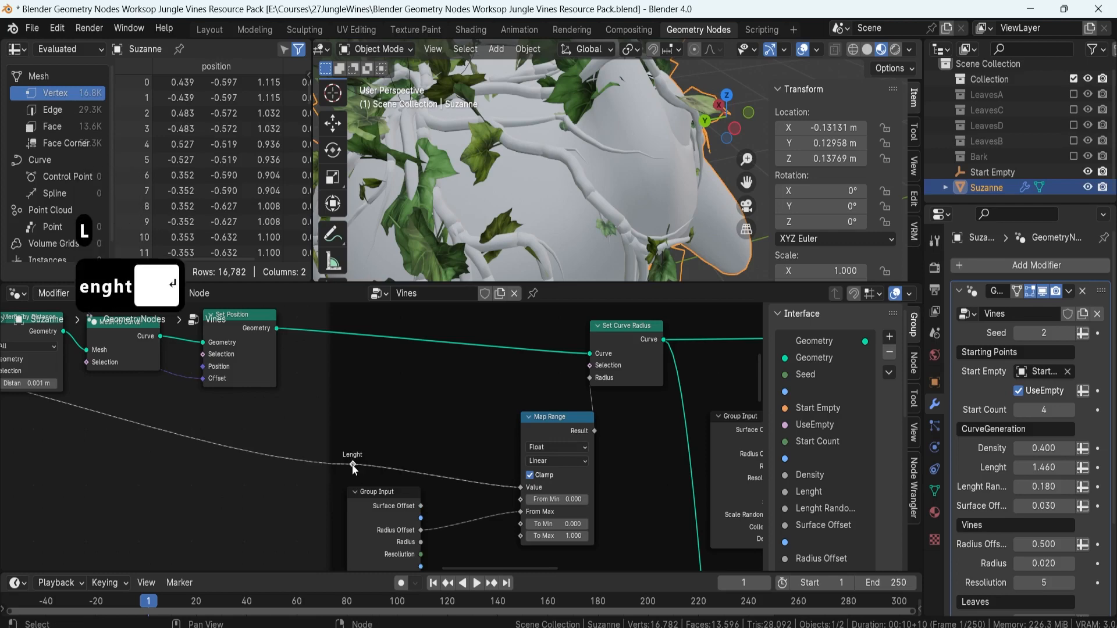
Add a second reroute on the captured length link and place it just after Capture Attribute, below the Curve to Mesh node.
scroll(354, 463, down, 6)
scroll(115, 463, up, 5)
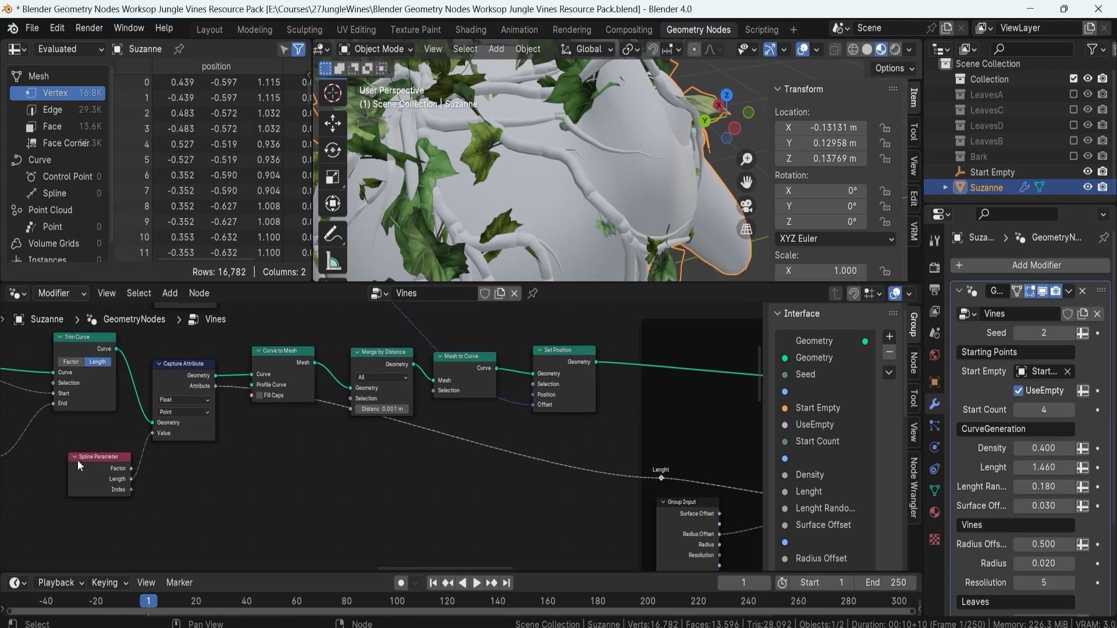
middle_drag(524, 481, 317, 460)
scroll(321, 463, up, 5)
scroll(465, 464, down, 6)
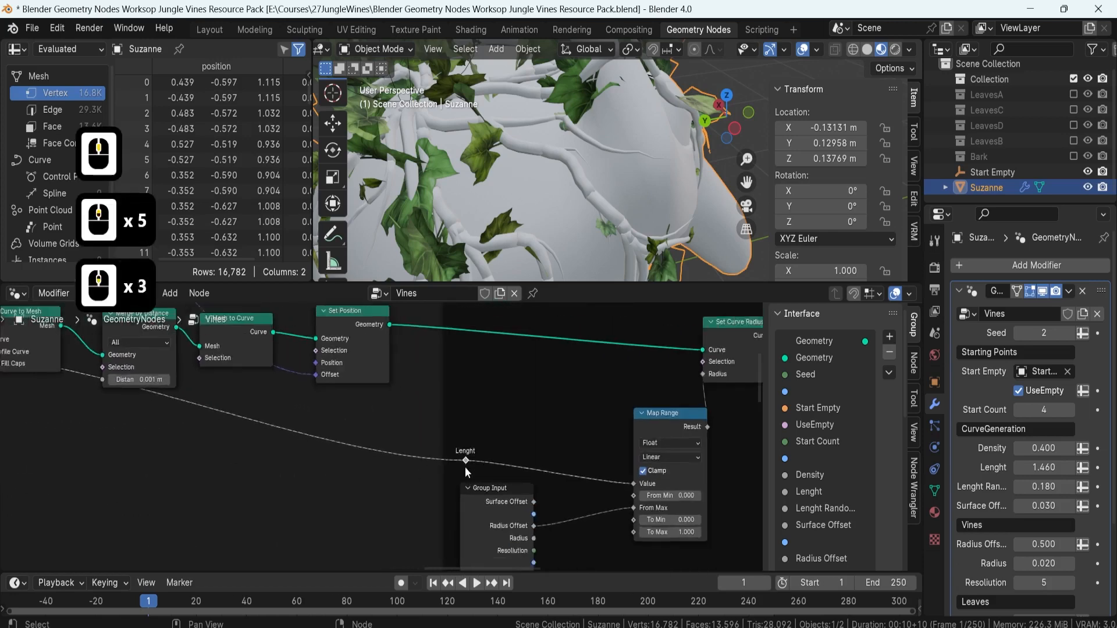
middle_drag(516, 460, 644, 448)
scroll(332, 460, down, 4)
scroll(253, 476, up, 6)
middle_drag(126, 374, 232, 393)
shift+right_drag(413, 431, 416, 451)
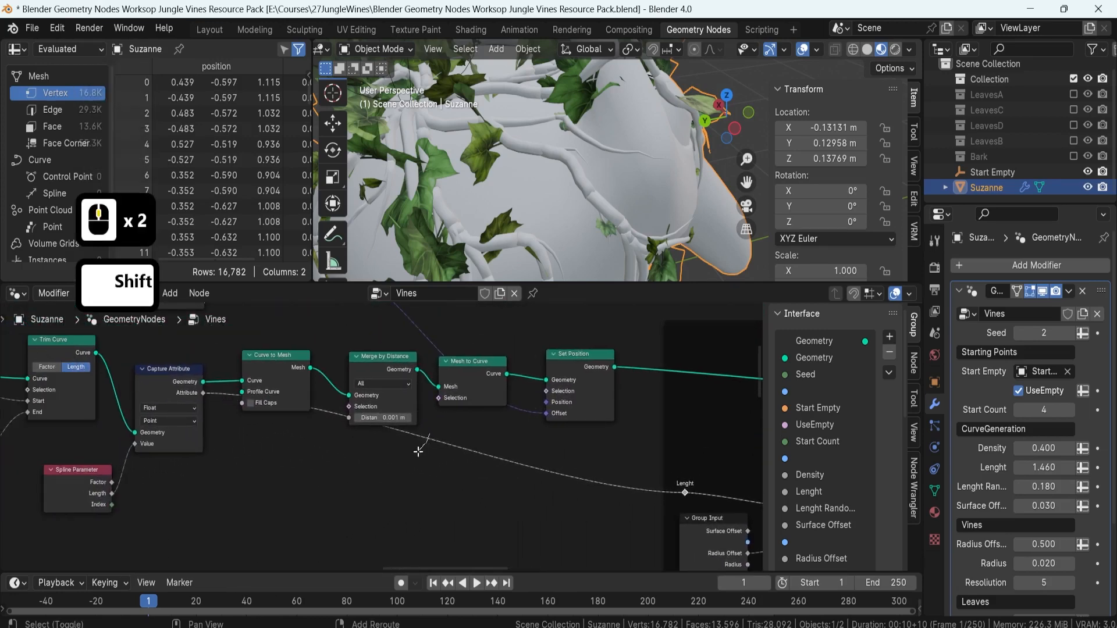
key(g)
shift+middle_drag(165, 386, 238, 395)
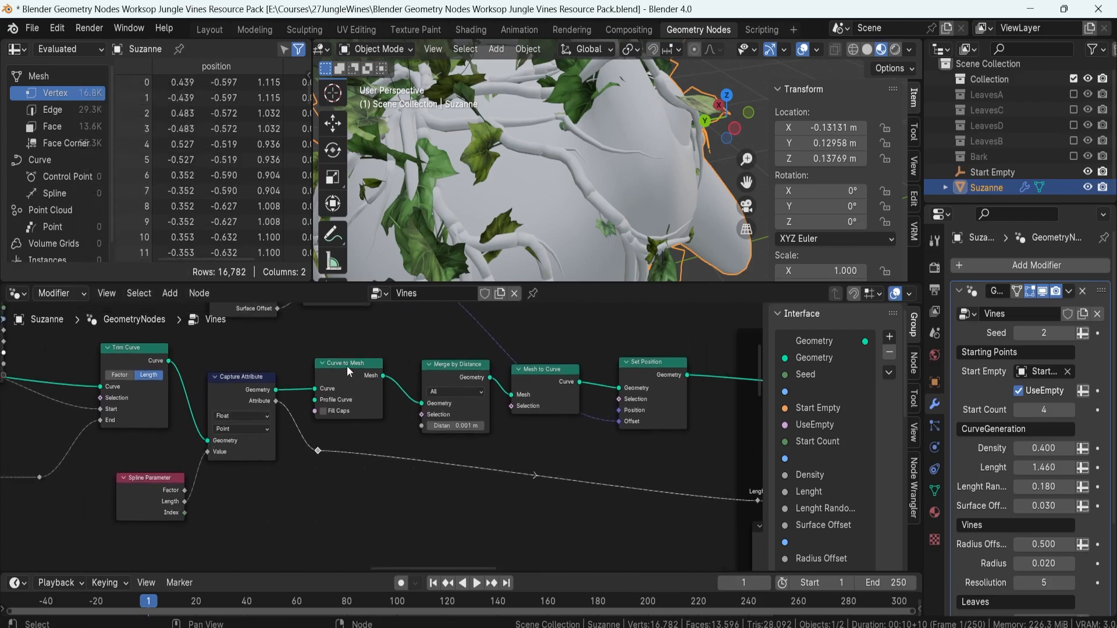
Connect the Lenght reroute to the Z input of Combine XYZ.
drag(323, 336, 560, 407)
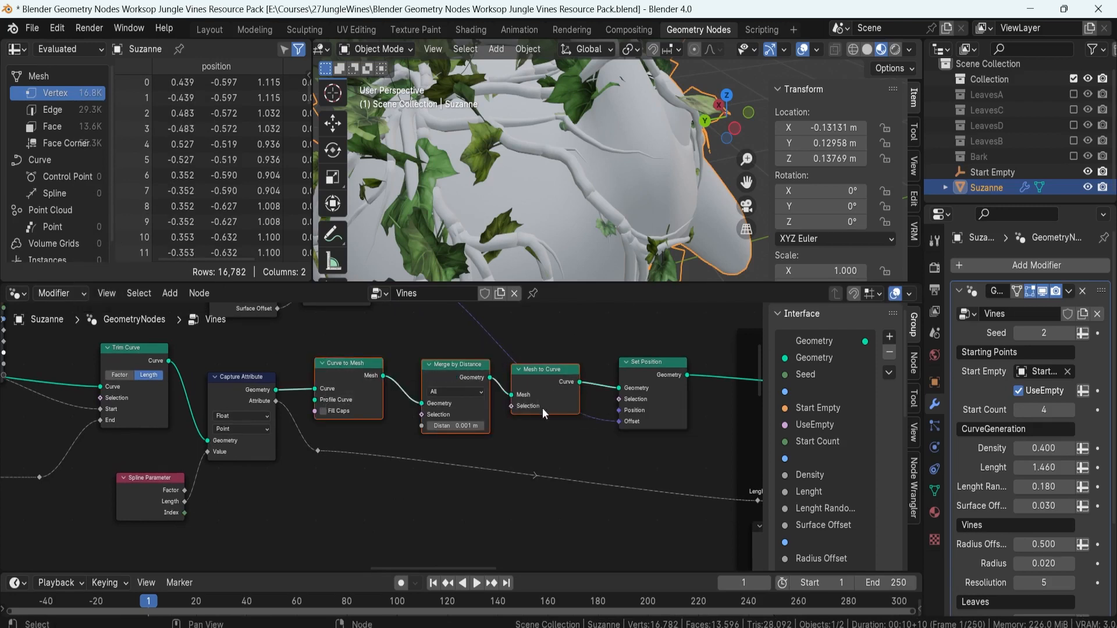
middle_drag(566, 430, 365, 418)
middle_drag(553, 462, 319, 483)
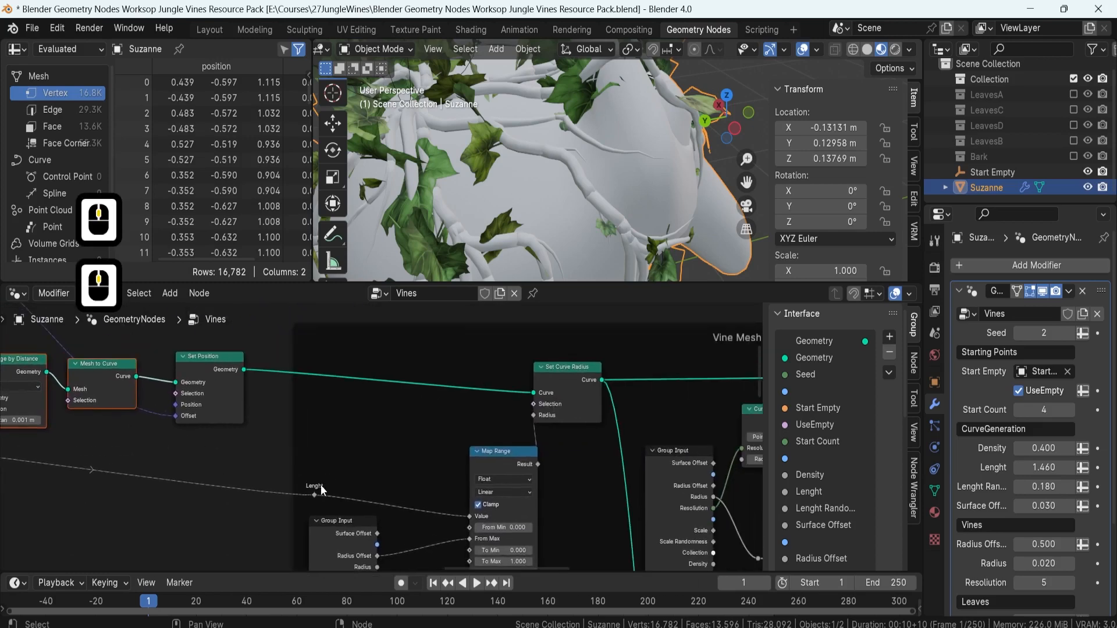
middle_drag(396, 417, 163, 385)
scroll(163, 384, down, 3)
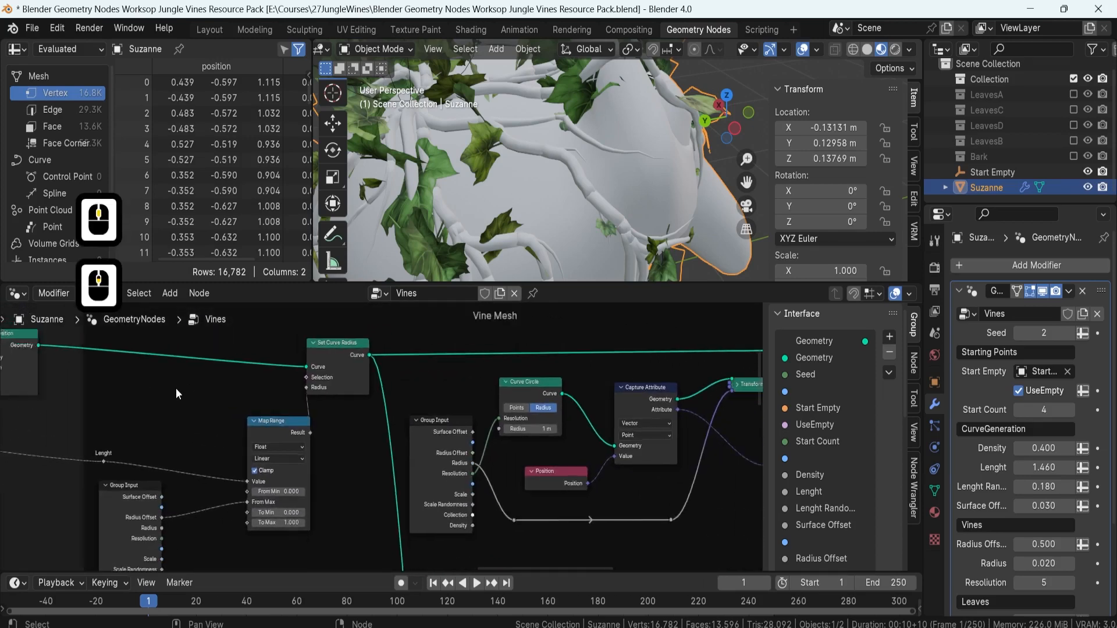
middle_drag(624, 438, 503, 431)
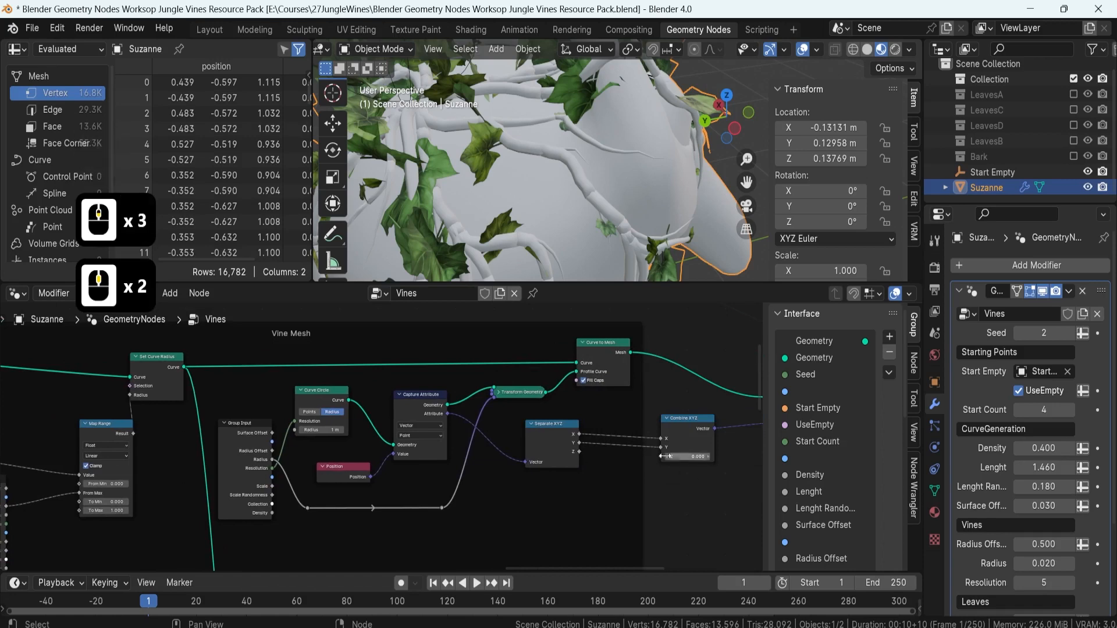
middle_drag(256, 442, 459, 377)
middle_drag(281, 404, 115, 438)
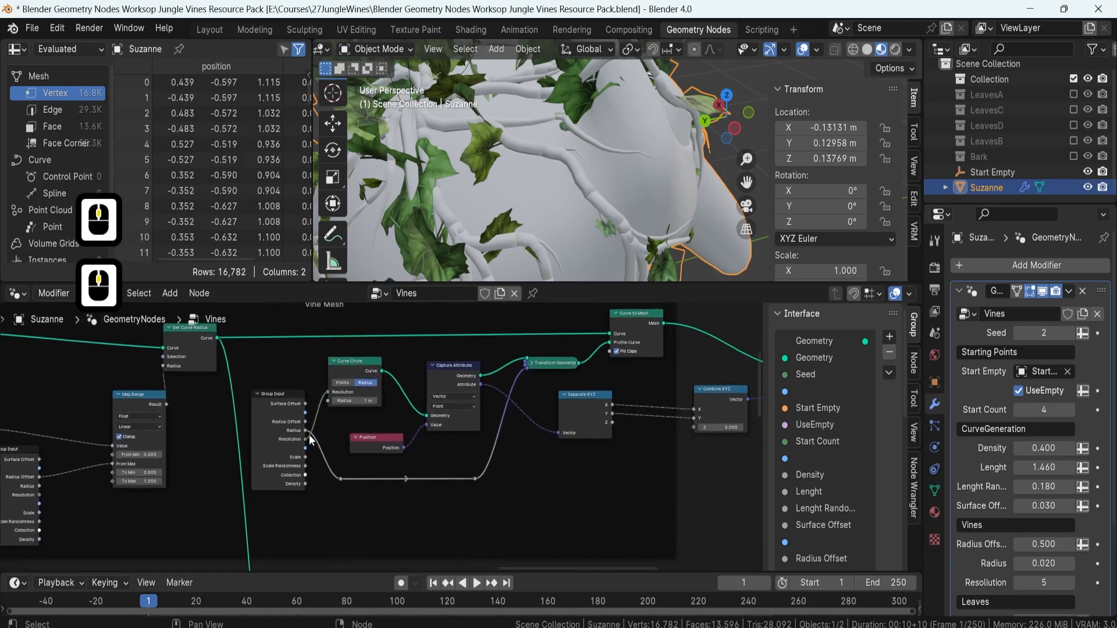
middle_drag(638, 433, 576, 509)
scroll(576, 509, down, 3)
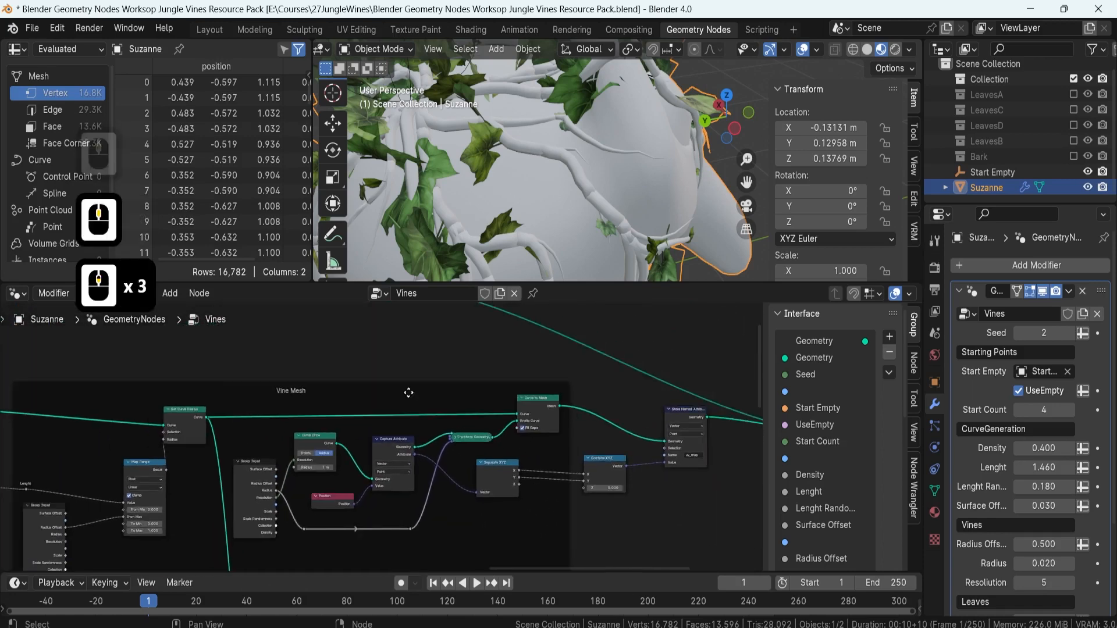
middle_drag(272, 429, 302, 384)
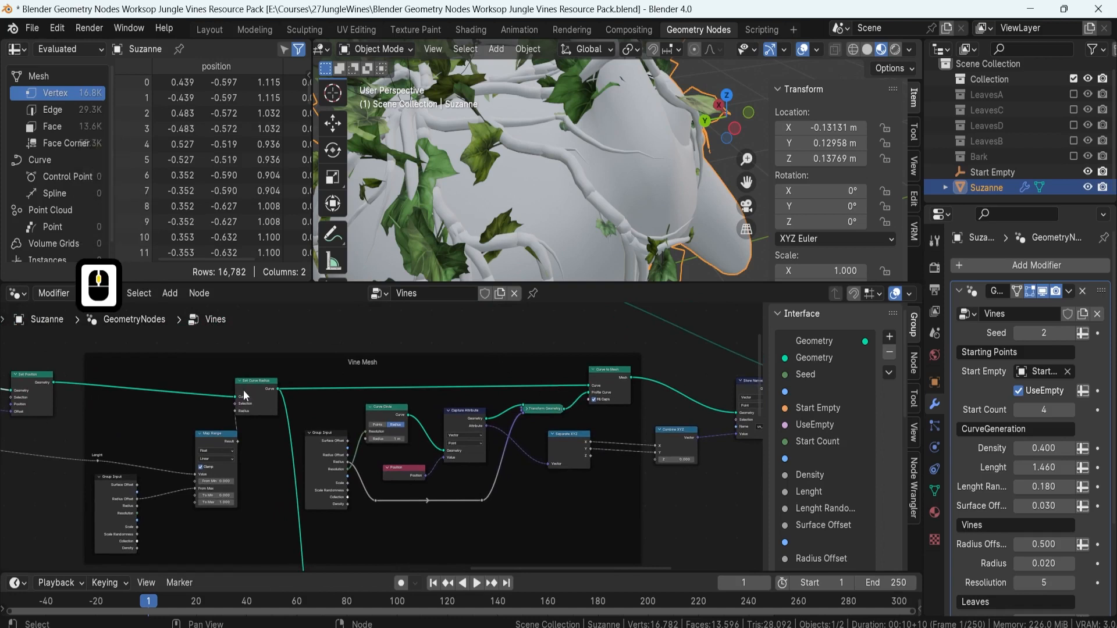
middle_drag(276, 435, 272, 423)
drag(96, 451, 654, 448)
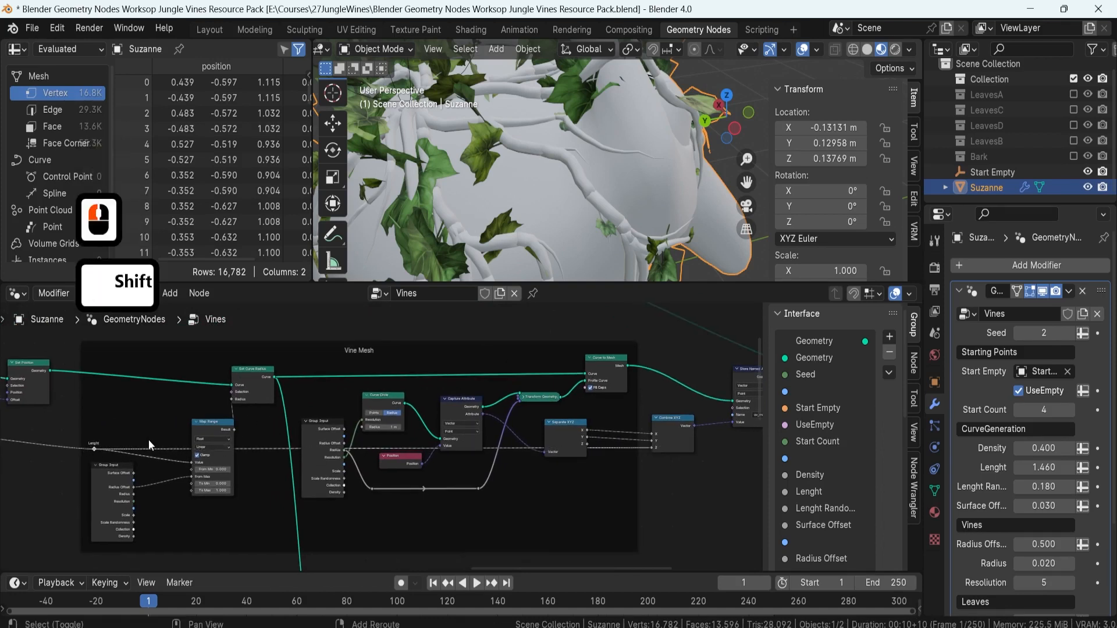
Add two reroutes to the link between Lenght and Combine XYZ and route it above the nodes in the Vine Mesh frame.
shift+right_drag(158, 443, 162, 457)
key(g)
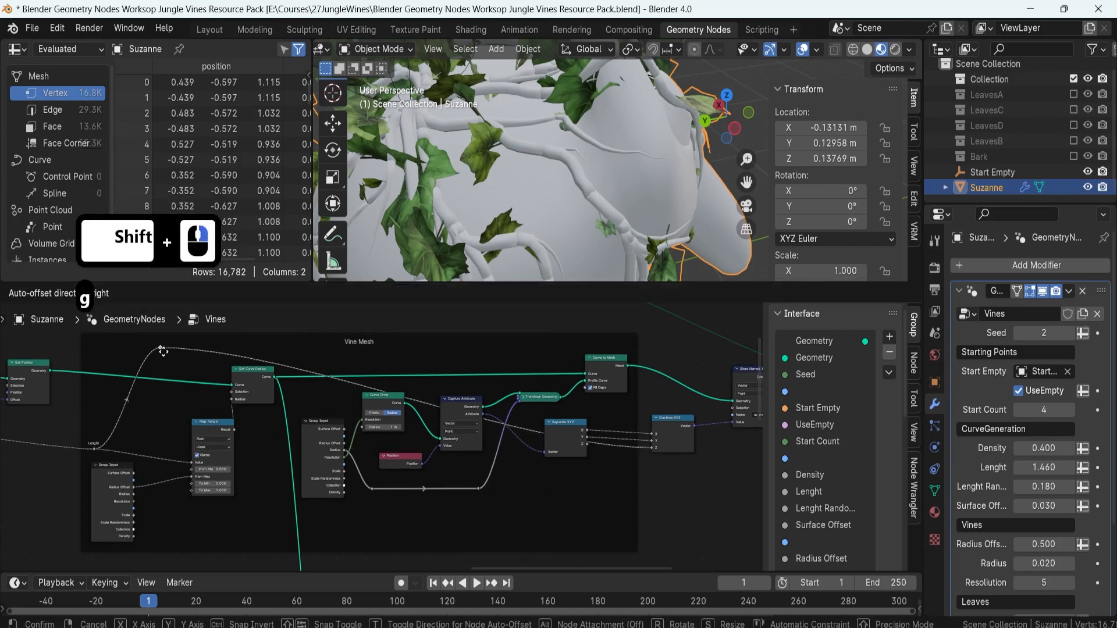
click(159, 348)
shift+right_drag(524, 424, 527, 437)
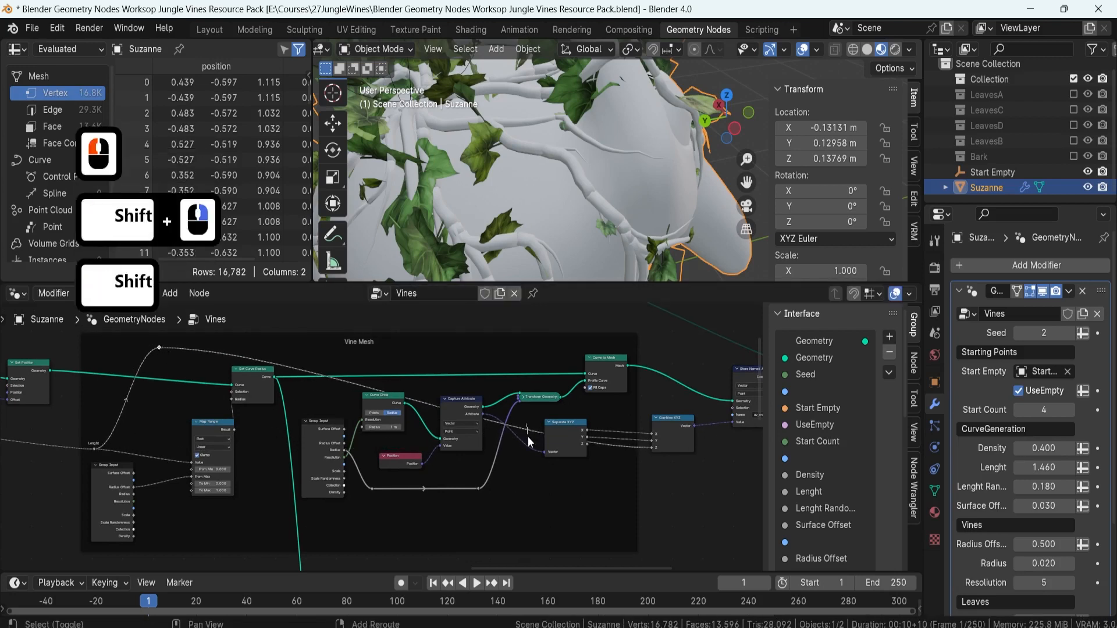
key(g)
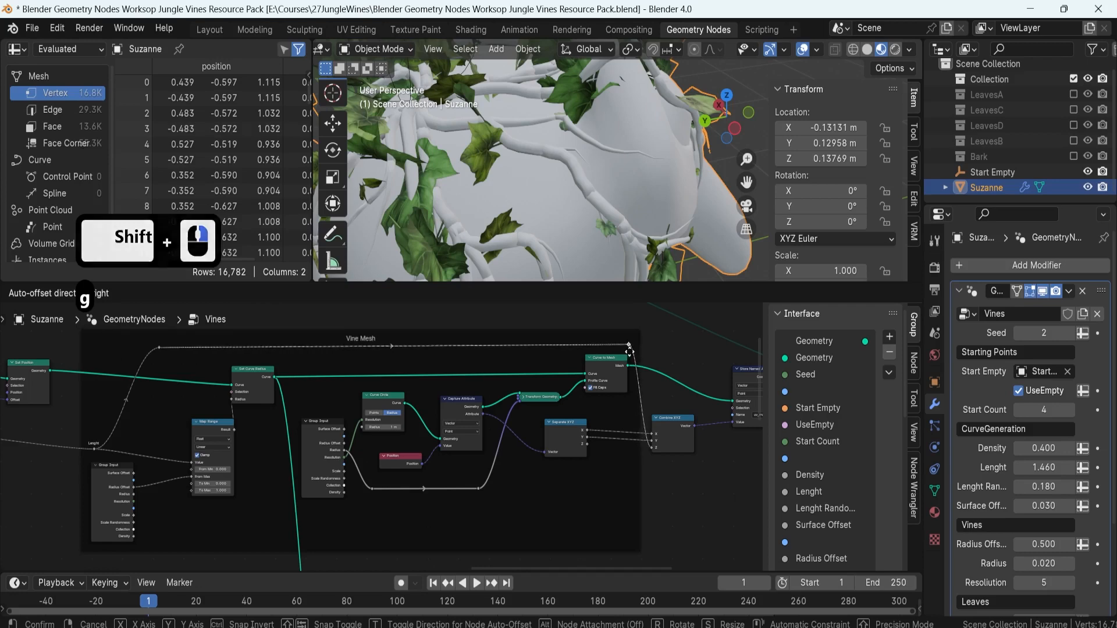
click(632, 348)
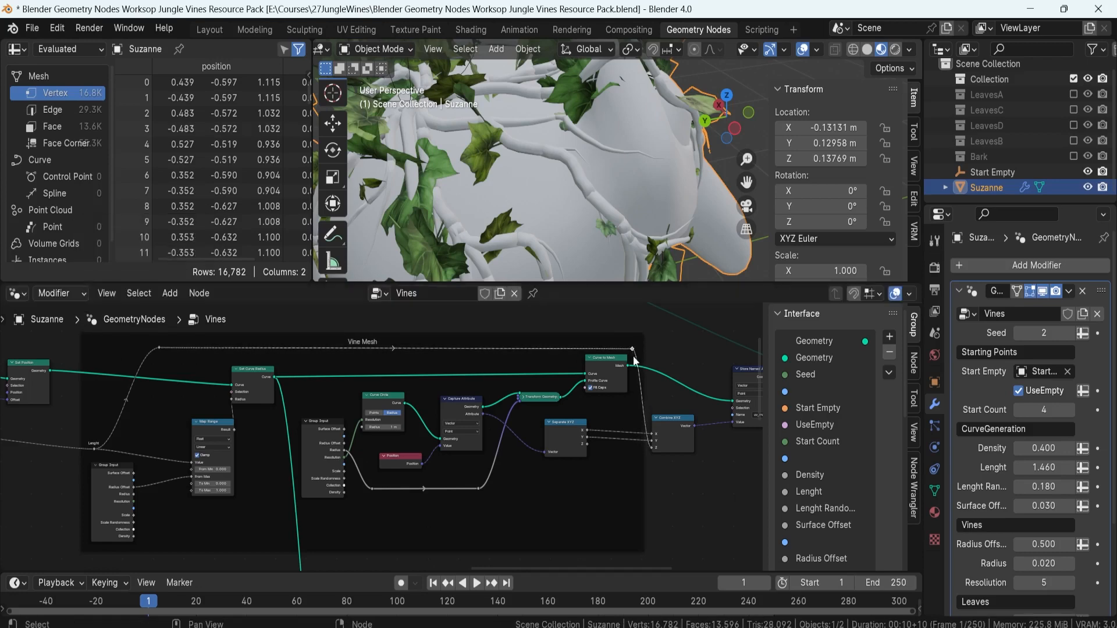
Align the two upper reroutes horizontally by scaling them to 0 along Y.
shift+click(159, 348)
key(s)
key(y)
key(0)
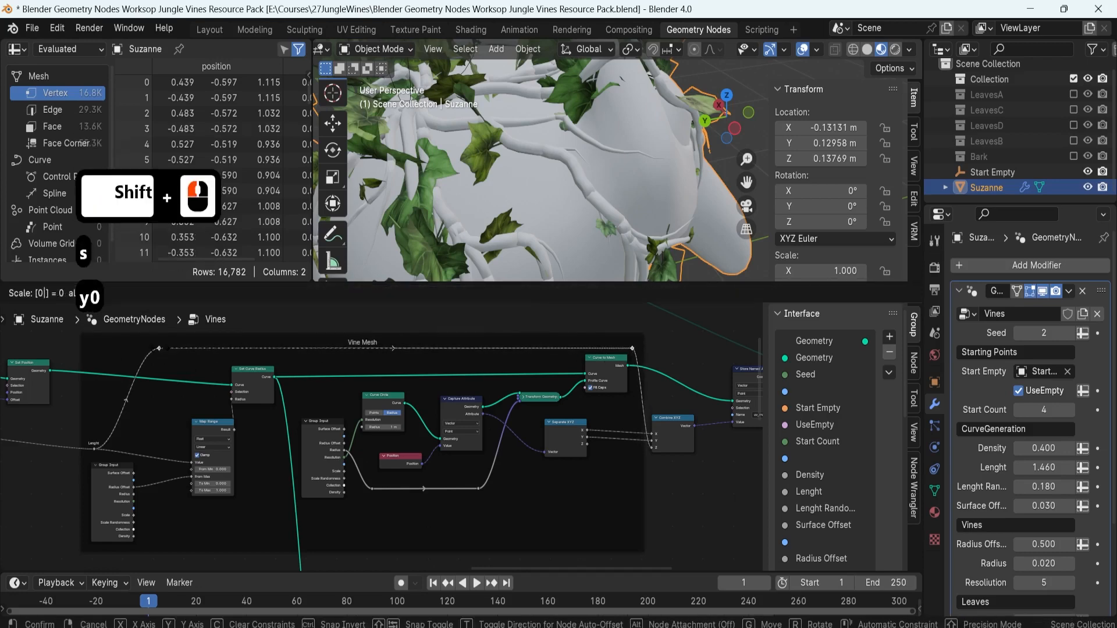
key(Return)
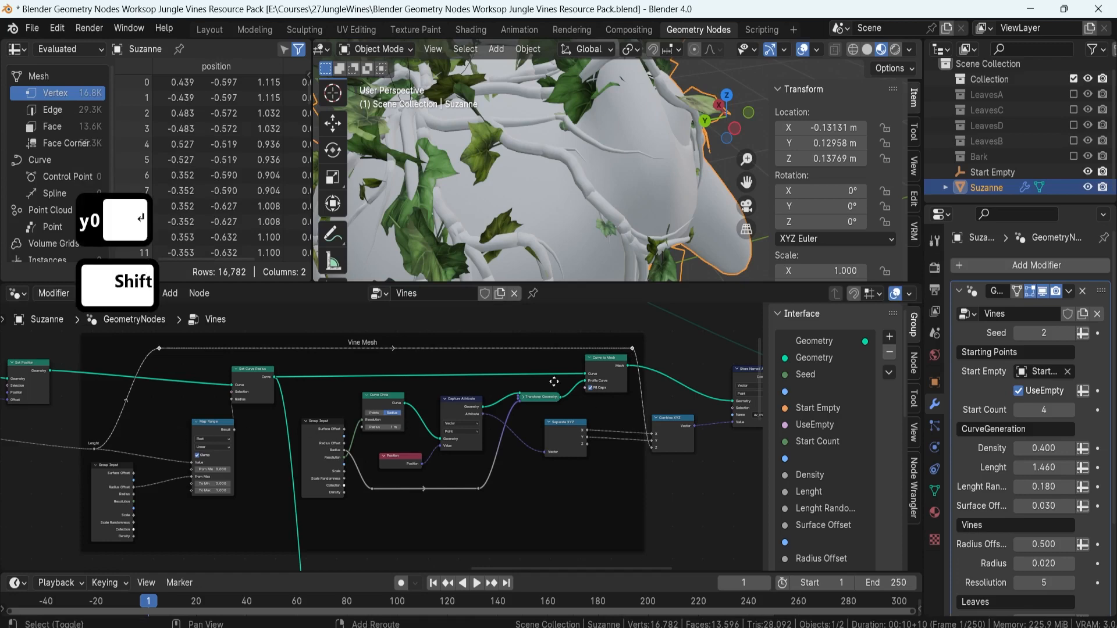
Preview the Combine XYZ vector on the Store Named Attribute geometry with a Viewer node.
shift+middle_drag(554, 382, 496, 389)
scroll(498, 393, up, 2)
shift+middle_drag(657, 383, 448, 405)
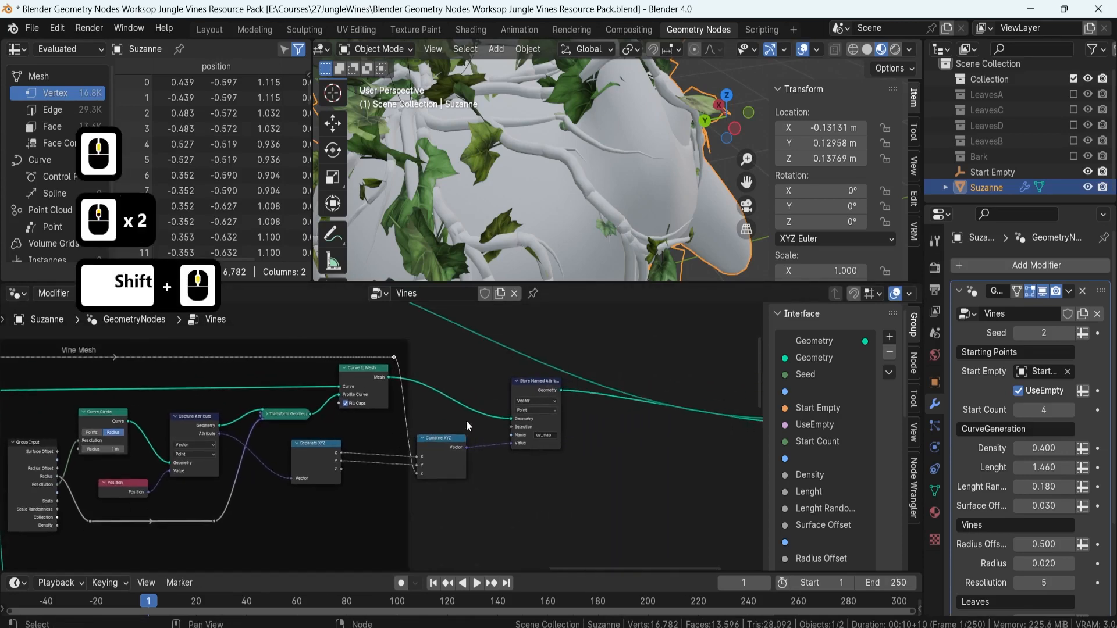
scroll(524, 453, up, 6)
shift+middle_drag(471, 463, 372, 472)
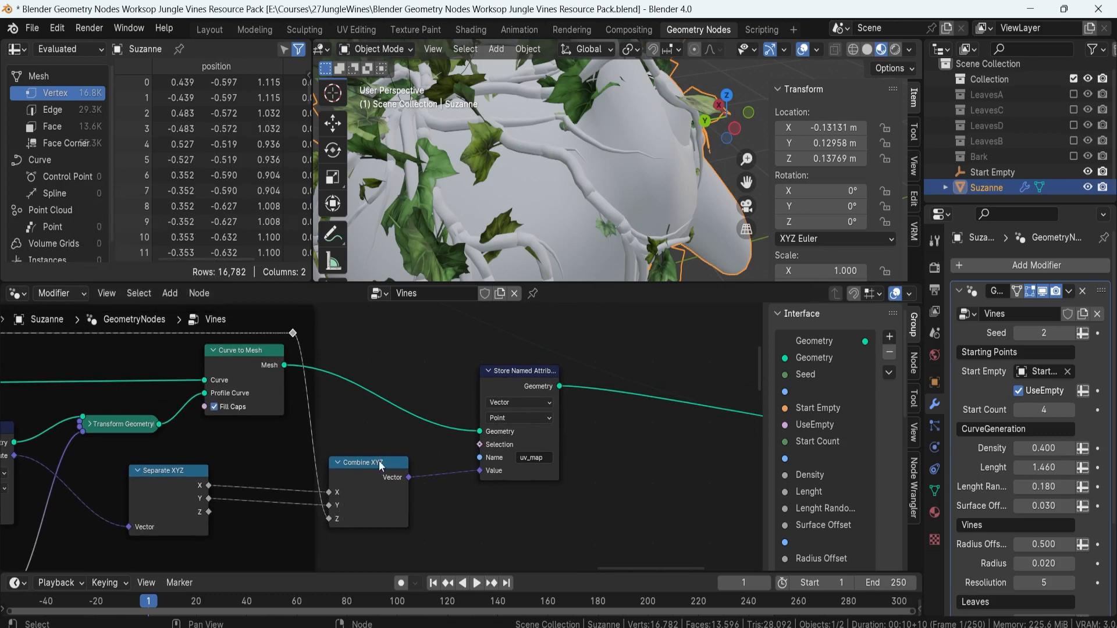
ctrl+shift+click(379, 463)
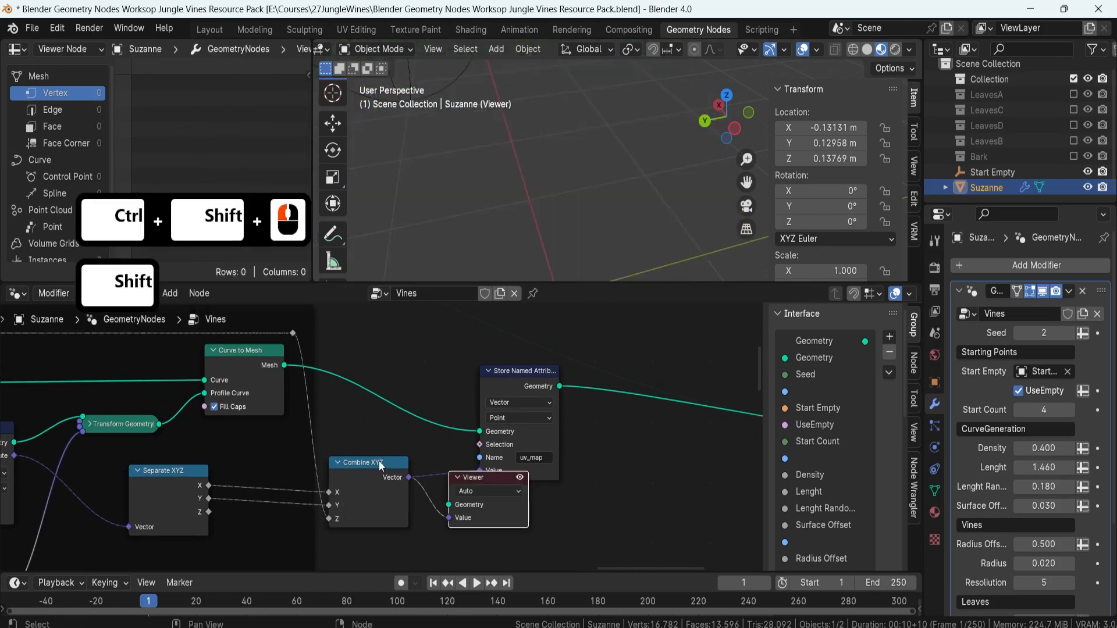
ctrl+shift+click(514, 371)
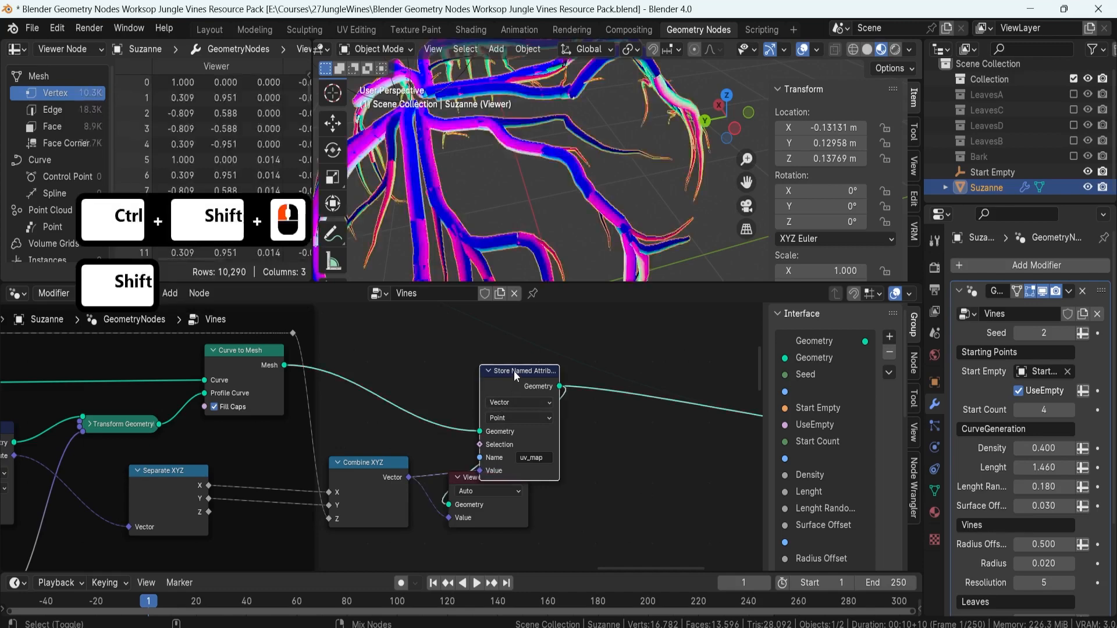
Move the Viewer node clear of Store Named Attribute and examine the previewed UV values on the vines from several sides.
click(468, 481)
key(g)
click(645, 501)
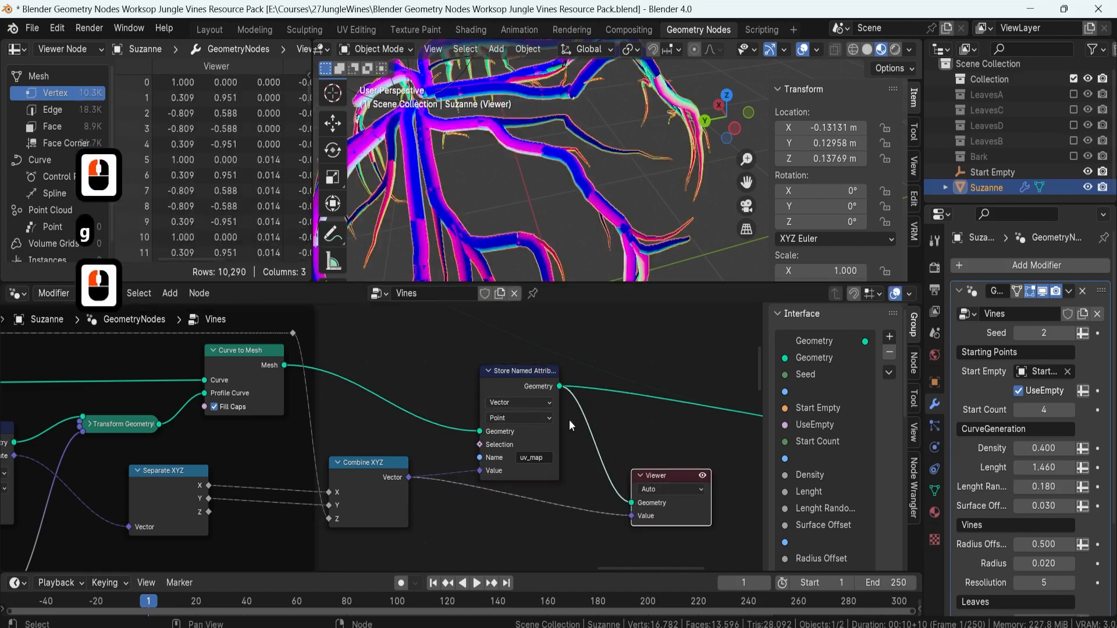
shift+middle_drag(569, 420, 511, 409)
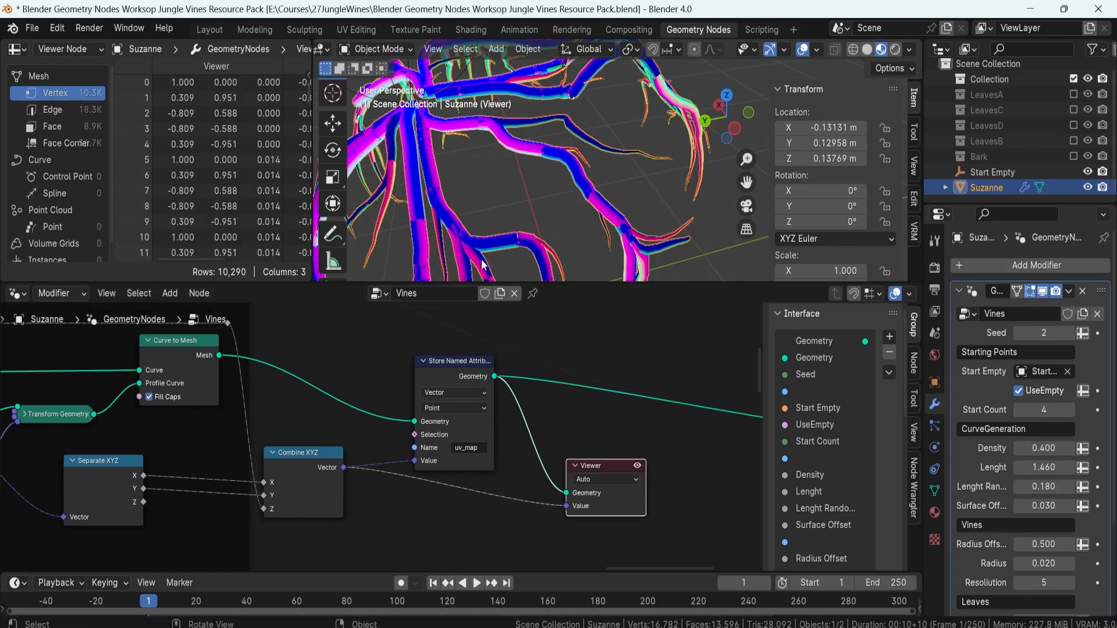
scroll(479, 204, down, 4)
middle_drag(479, 205, 573, 180)
scroll(570, 178, up, 3)
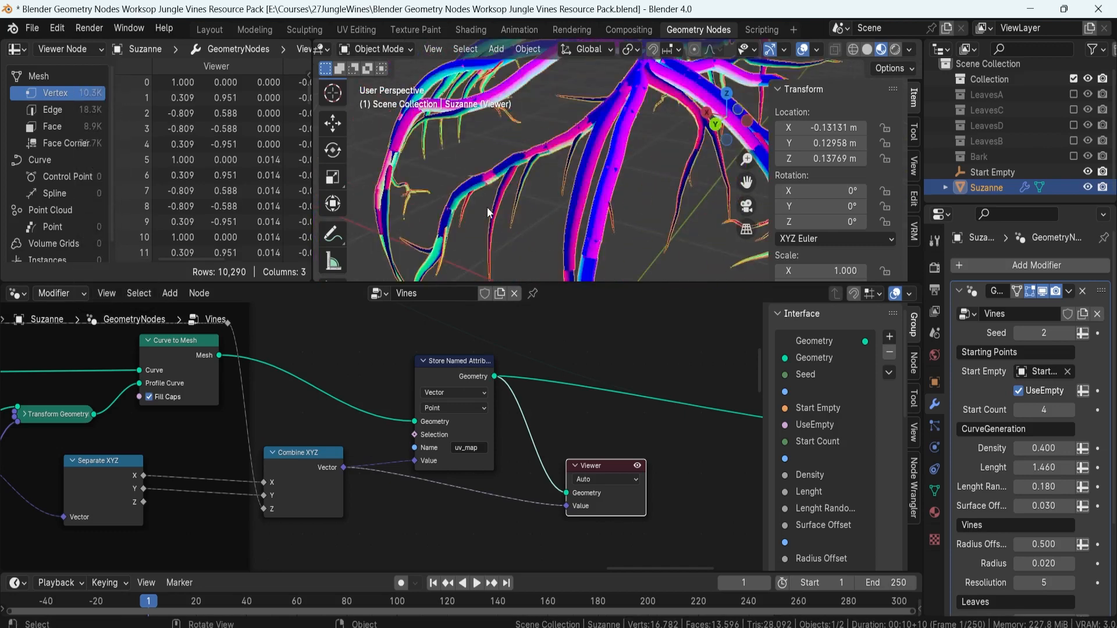
middle_drag(487, 207, 585, 138)
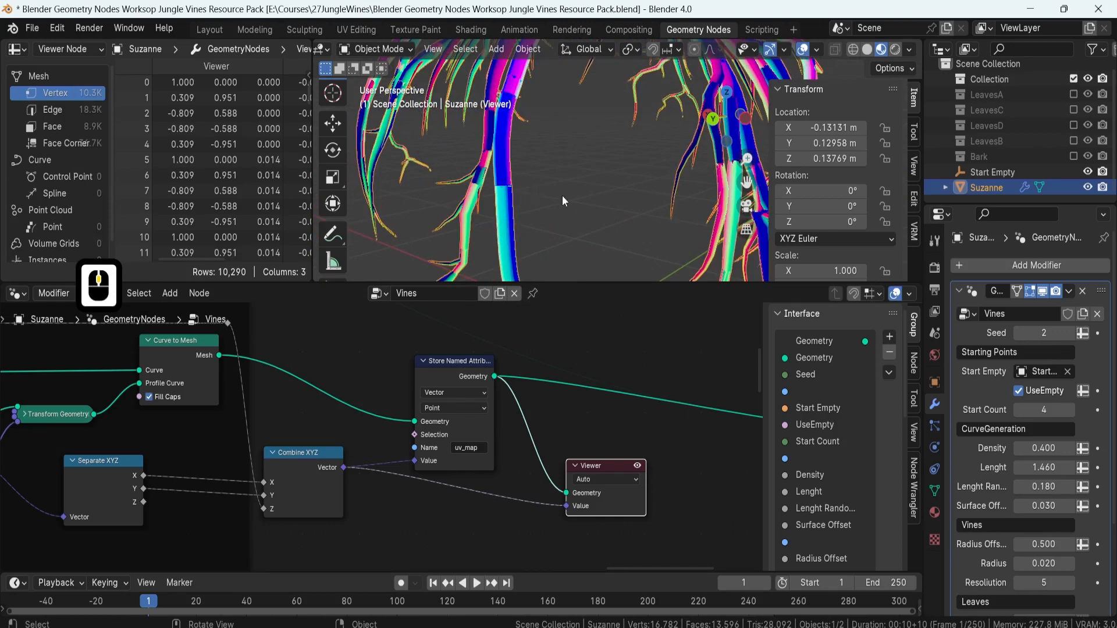
middle_drag(562, 201, 542, 211)
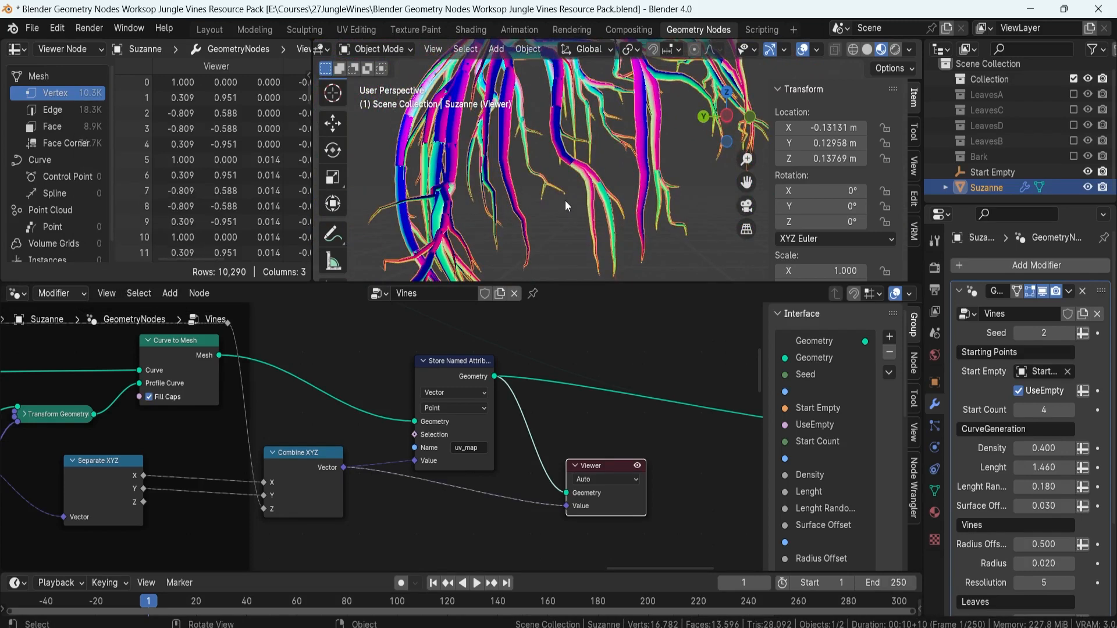
Delete the Viewer node and preview only the Store Named Attribute geometry with a new Viewer.
click(590, 468)
key(Delete)
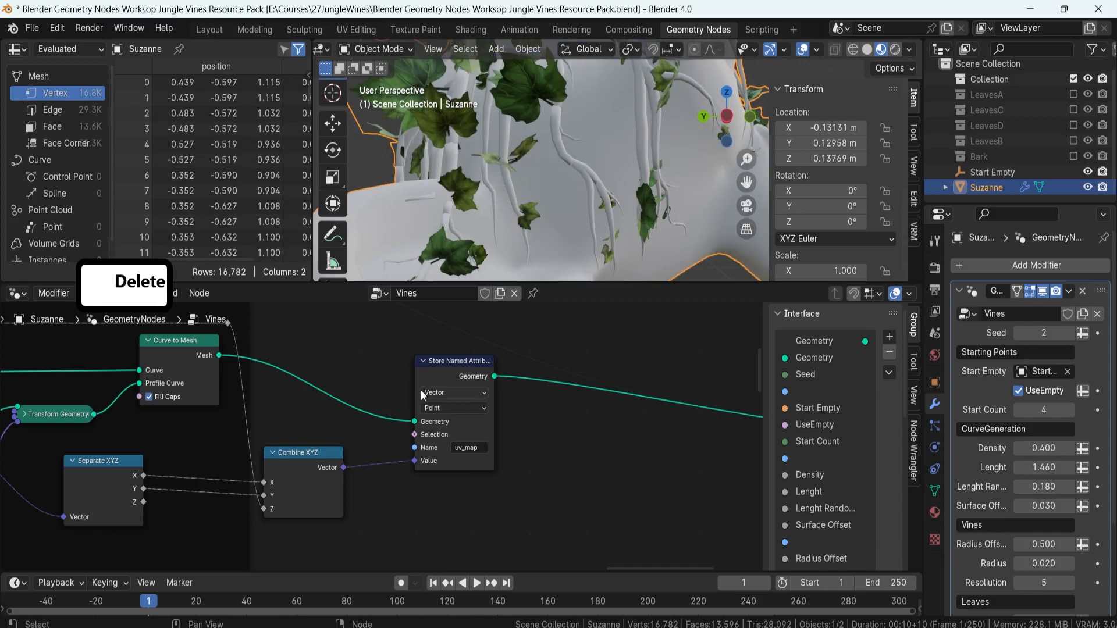
ctrl+shift+click(457, 365)
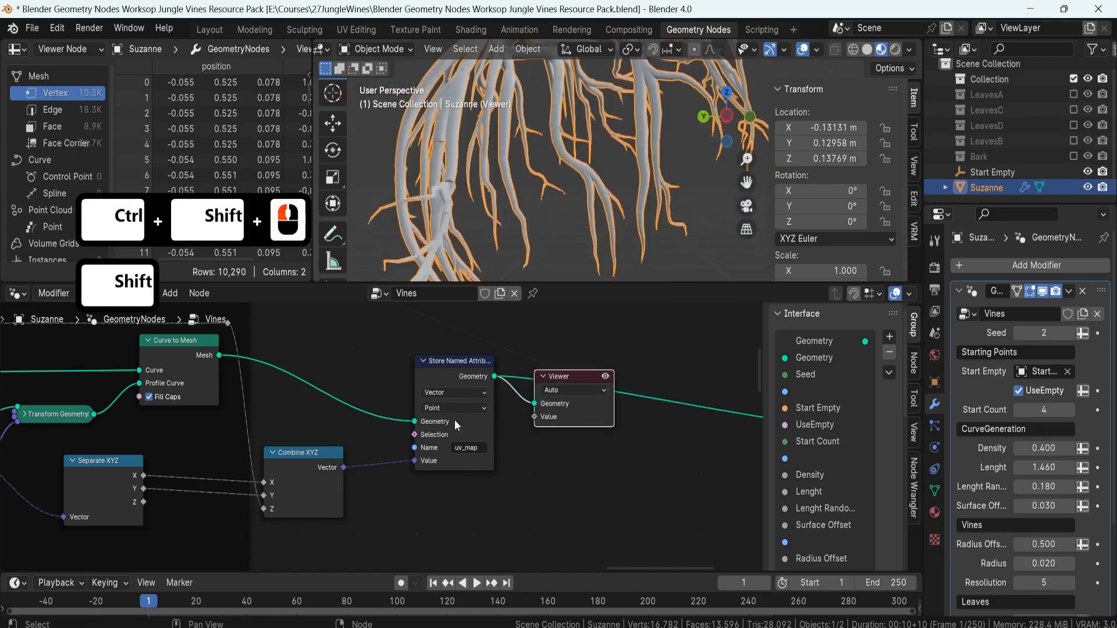
Preview the Combine XYZ vector in the Viewer, move the Viewer below Store Named Attribute, and examine the values on the vines.
ctrl+shift+click(312, 455)
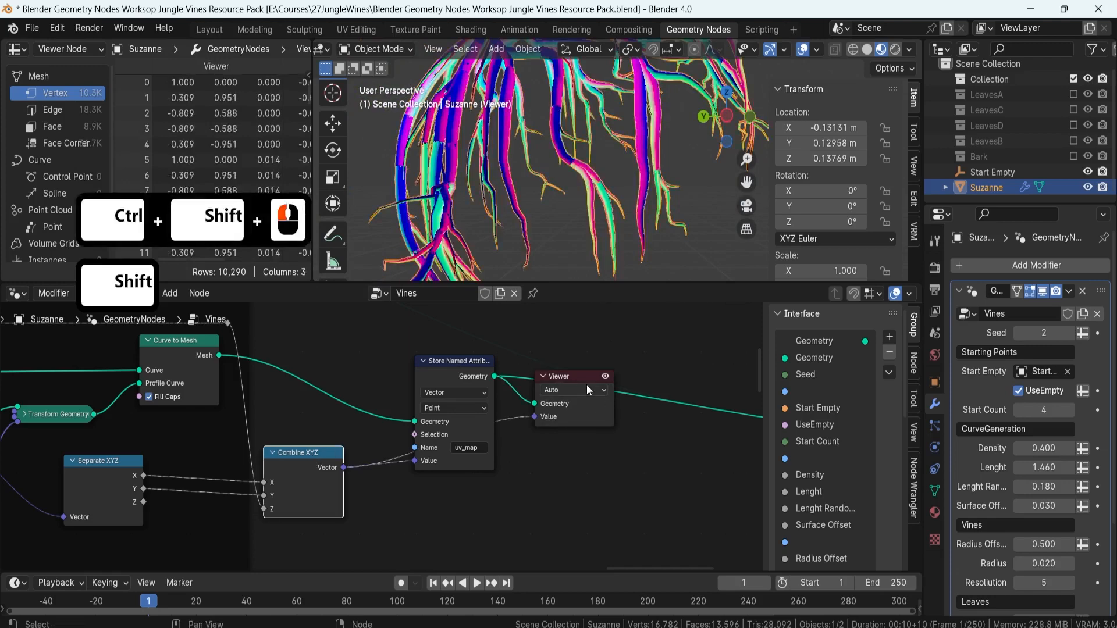
key(g)
click(596, 502)
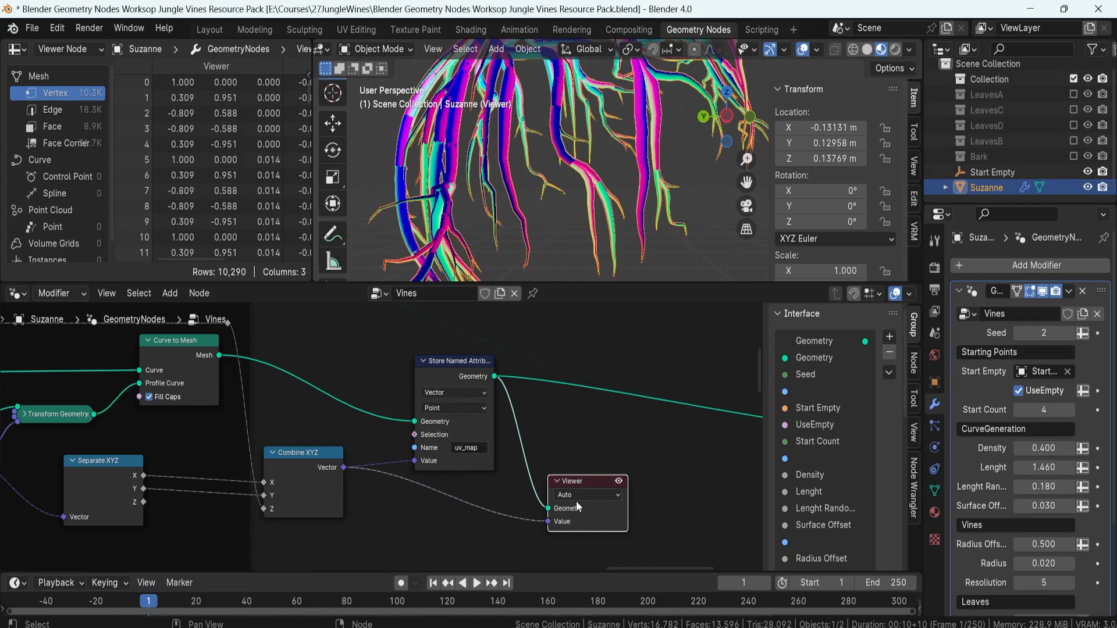
click(563, 525)
scroll(622, 402, down, 5)
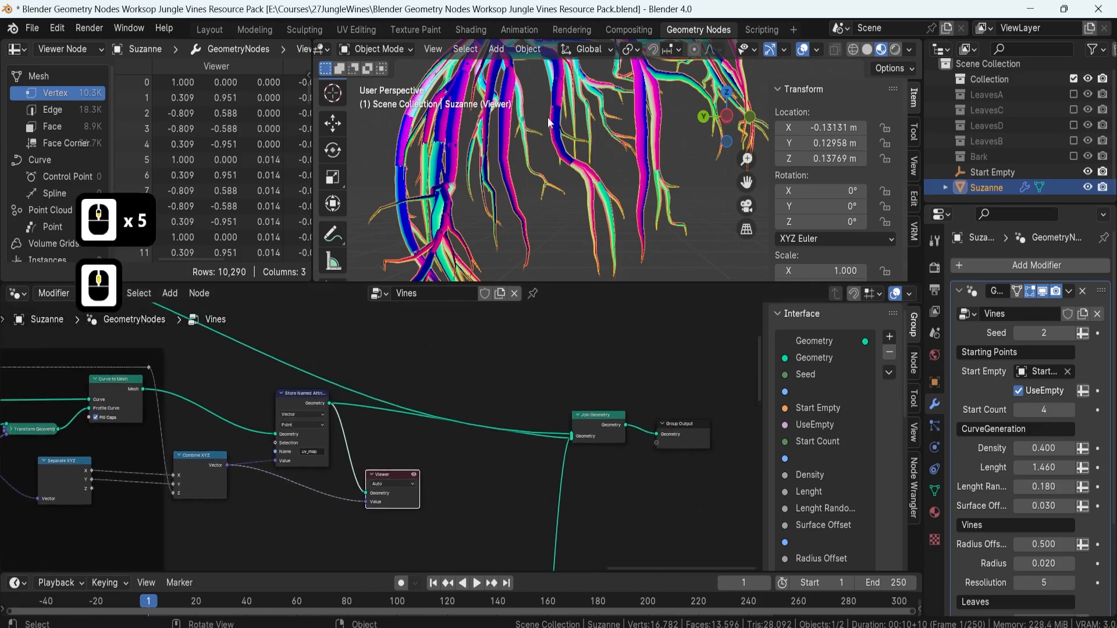
middle_drag(534, 140, 556, 172)
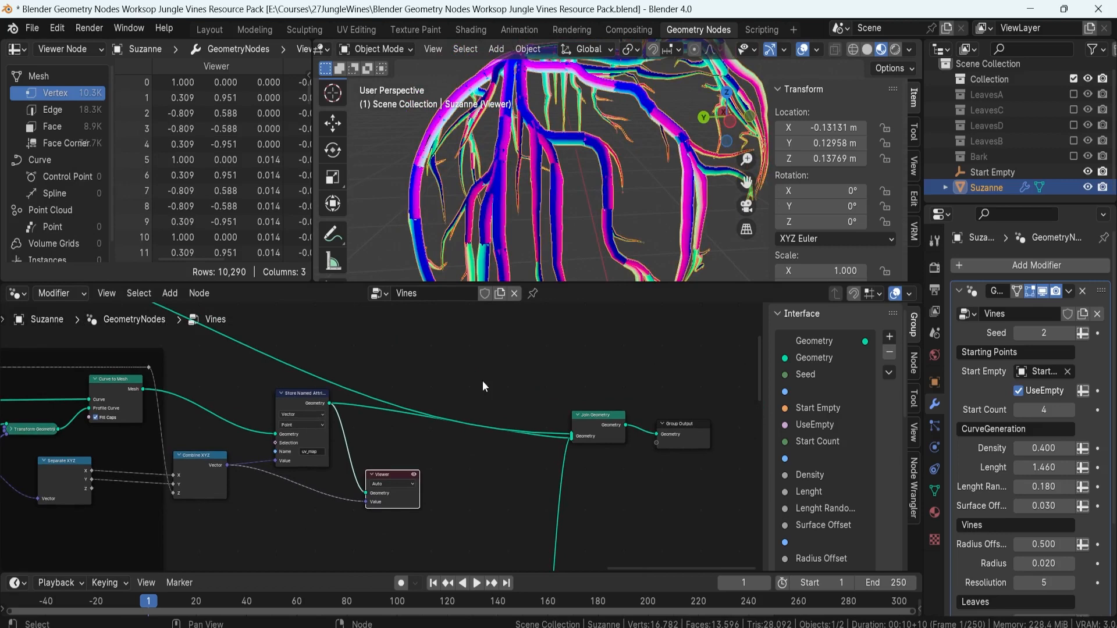
Delete the Viewer node and reposition the Store Named Attribute node between Combine XYZ and Join Geometry.
click(377, 473)
key(Delete)
click(295, 398)
key(g)
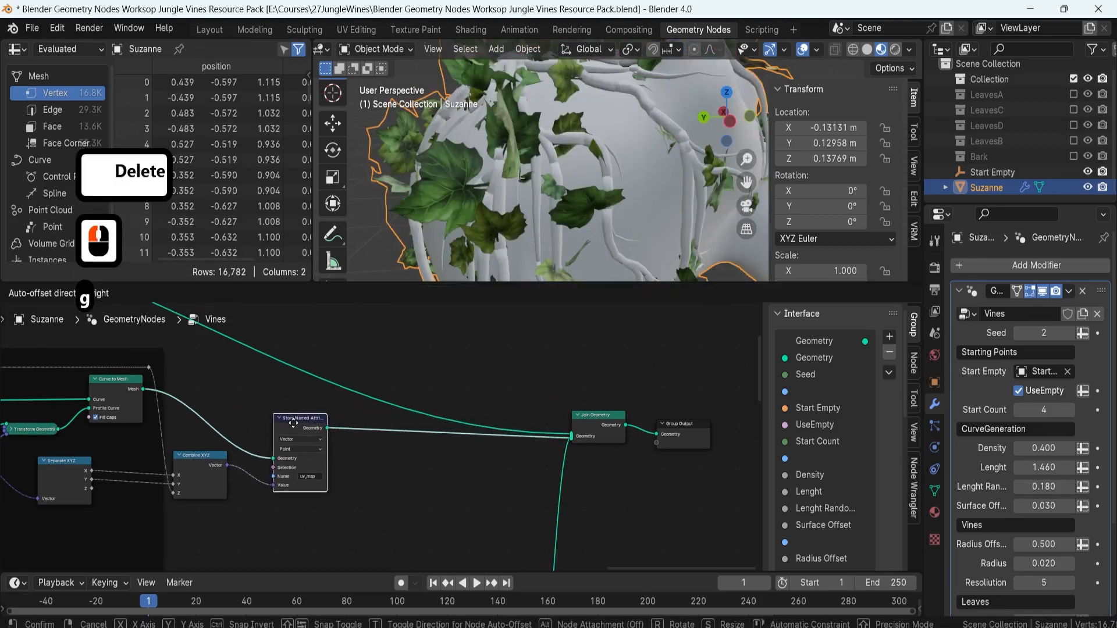
click(302, 387)
Trace the node tree from Store Named Attribute to Join Geometry, and back to the tall Group Input node to examine its outputs.
scroll(285, 401, down, 5)
shift+middle_drag(264, 414, 466, 420)
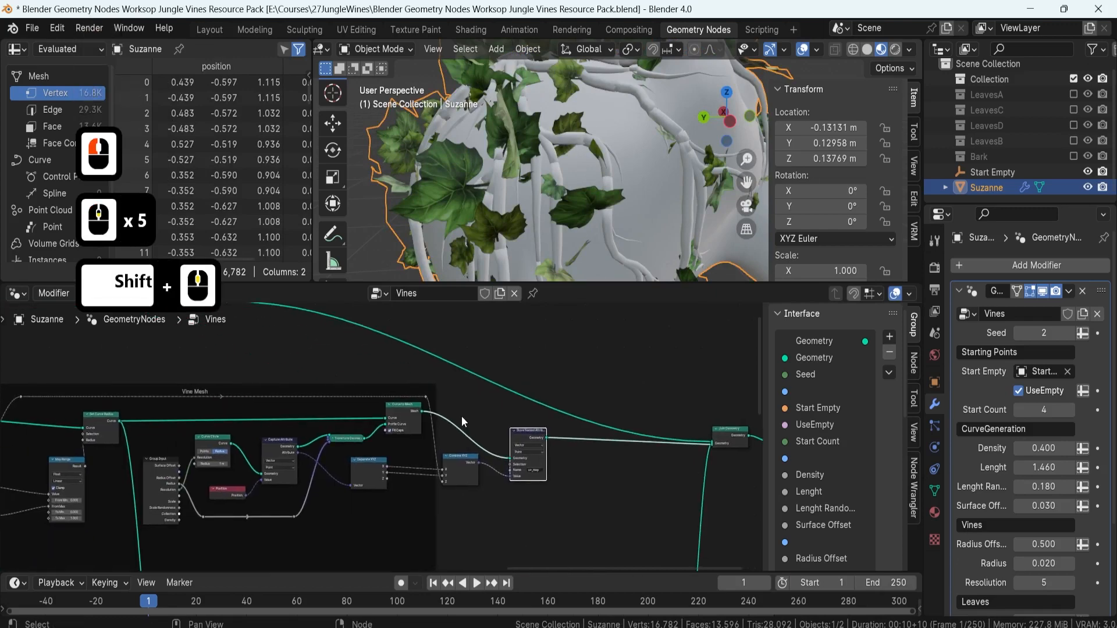
shift+middle_drag(576, 434, 414, 448)
scroll(605, 446, up, 6)
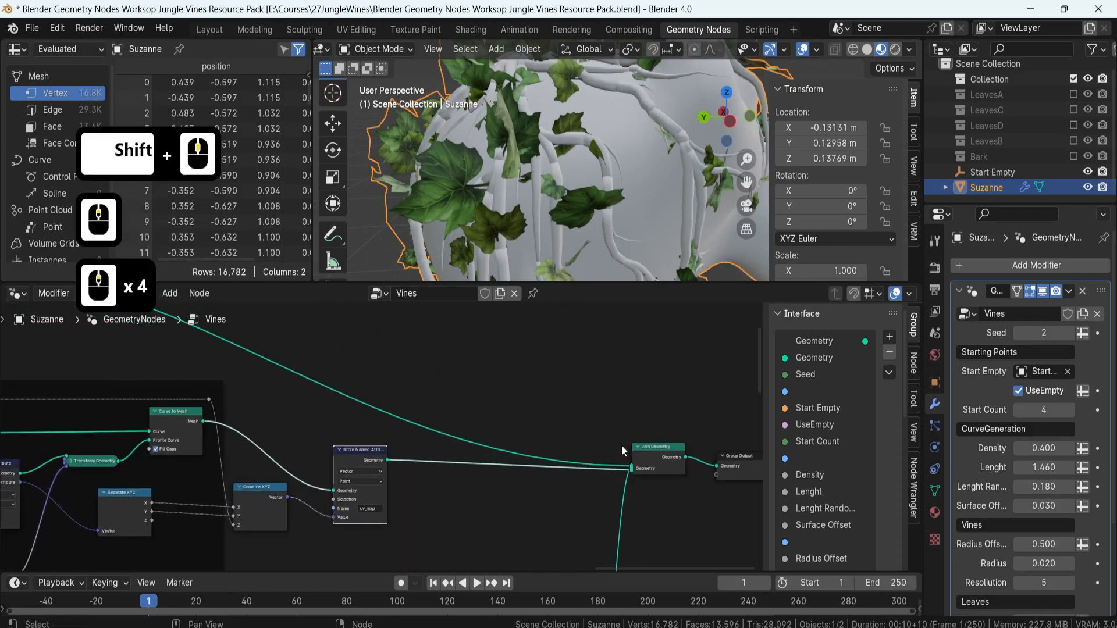
scroll(651, 456, up, 4)
shift+middle_drag(650, 457, 482, 464)
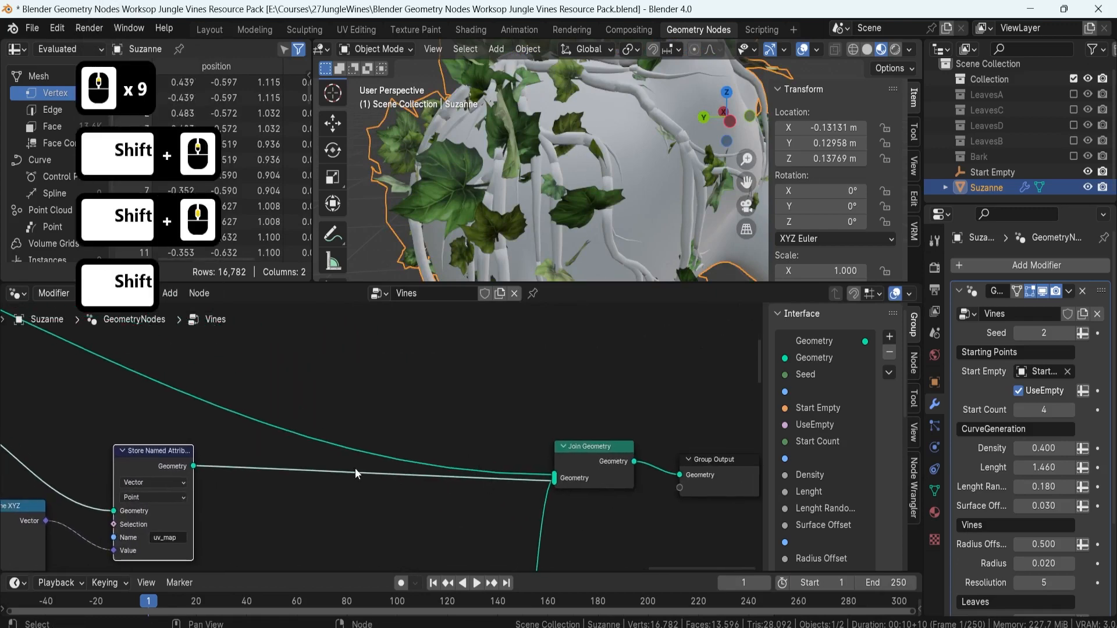
scroll(233, 454, down, 5)
shift+middle_drag(226, 457, 531, 474)
scroll(381, 439, down, 5)
shift+middle_drag(322, 409, 661, 428)
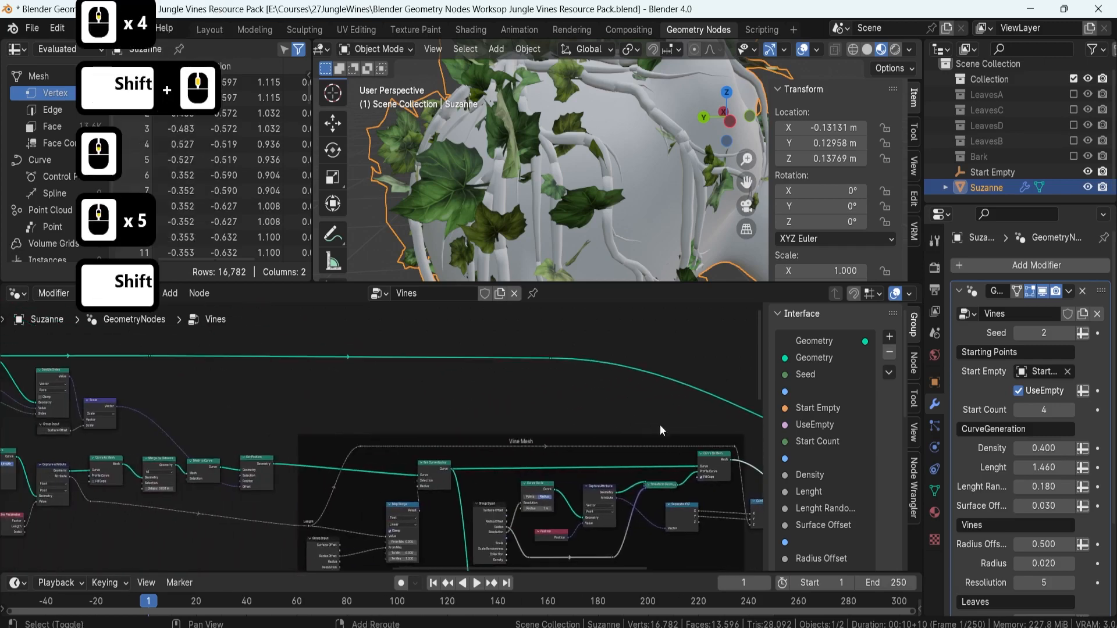
scroll(349, 407, down, 4)
shift+middle_drag(283, 430, 367, 450)
shift+middle_drag(142, 369, 401, 395)
scroll(389, 416, up, 5)
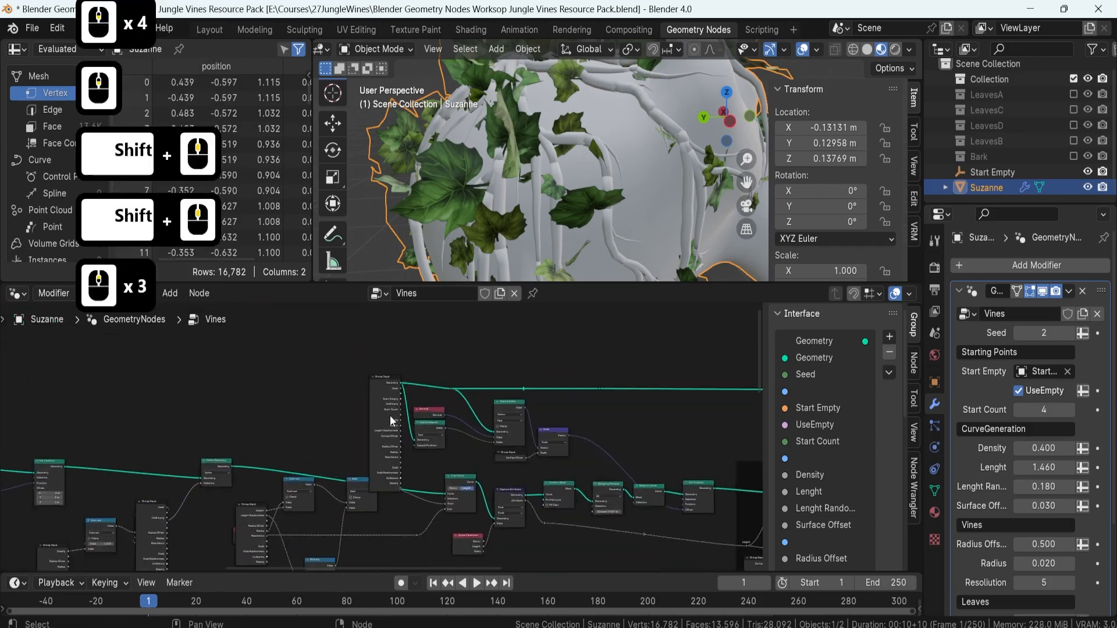
scroll(378, 407, up, 6)
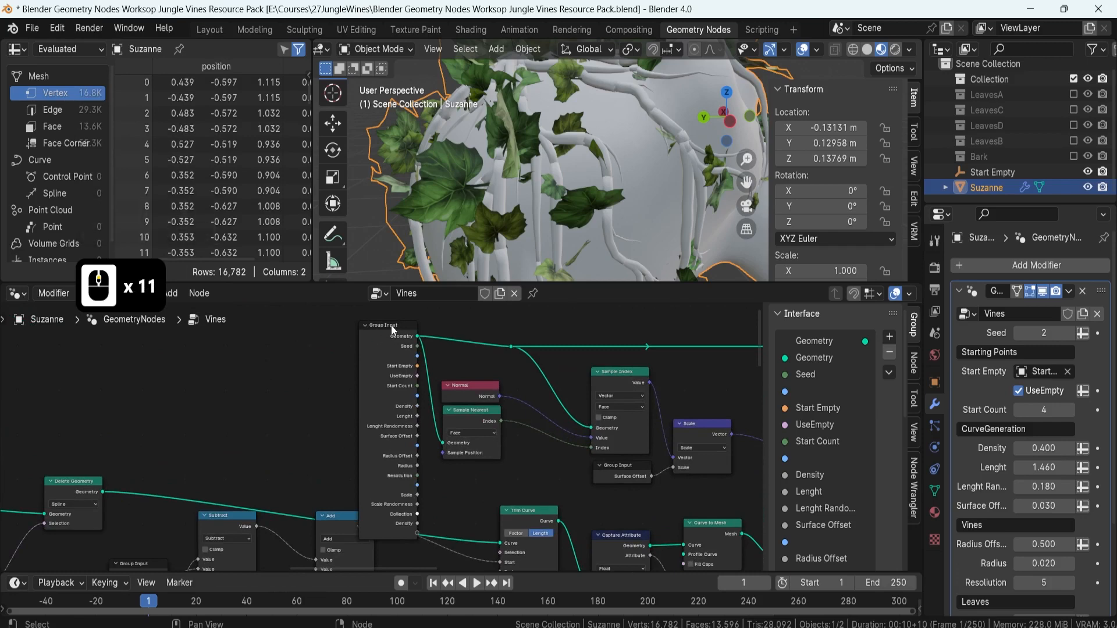
click(372, 389)
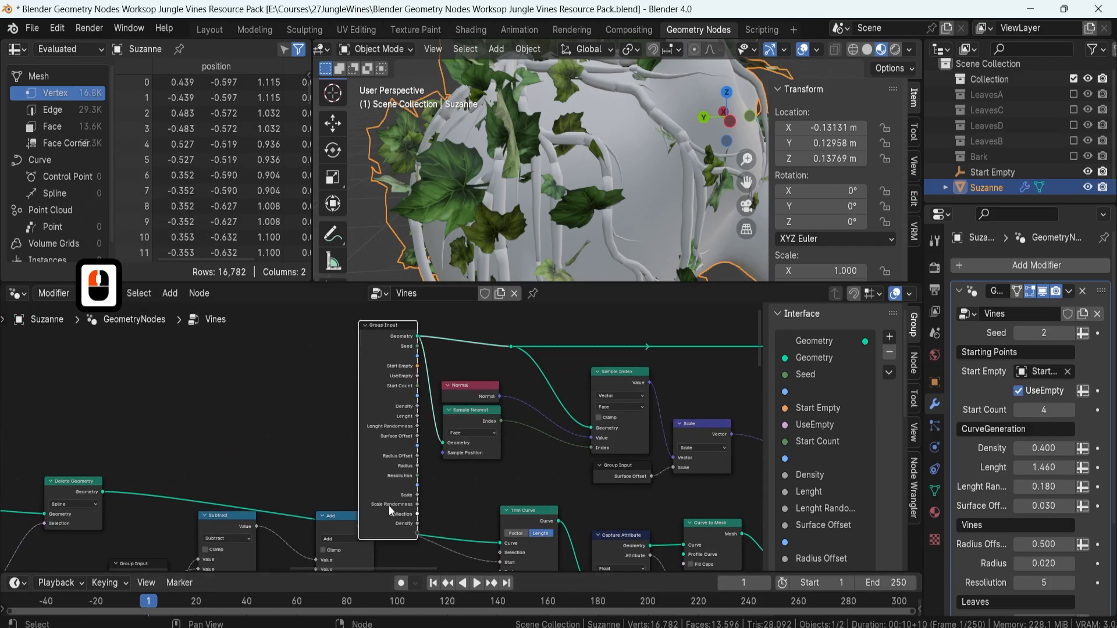
scroll(424, 461, down, 6)
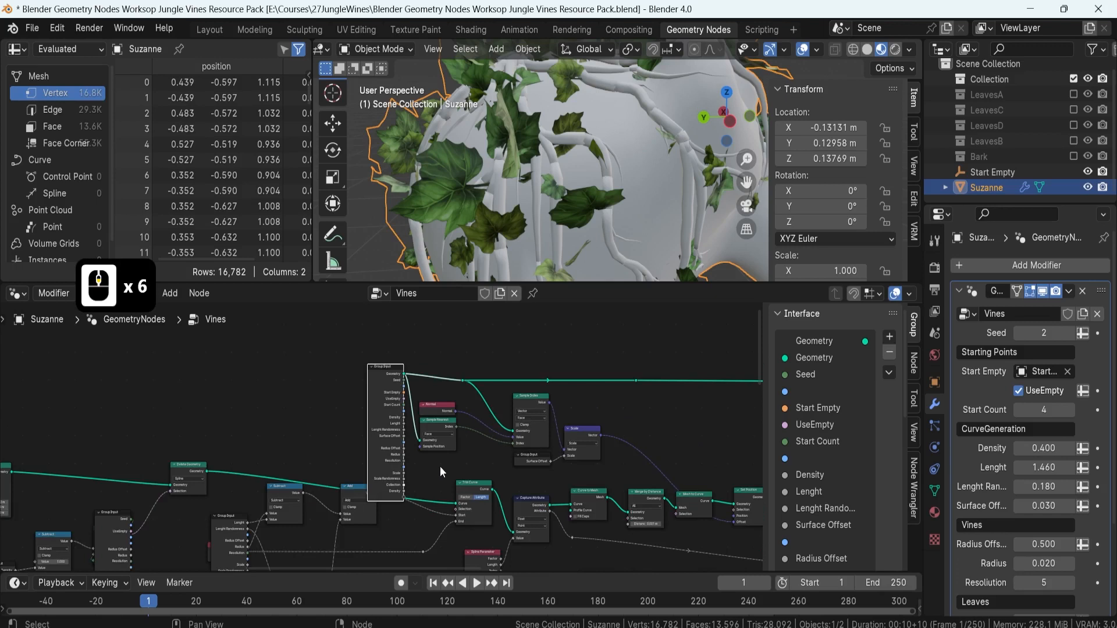
Examine the node chain from Trim Curve through the Vine Mesh frame and check the attribute name on Store Named Attribute.
middle_drag(469, 484, 169, 439)
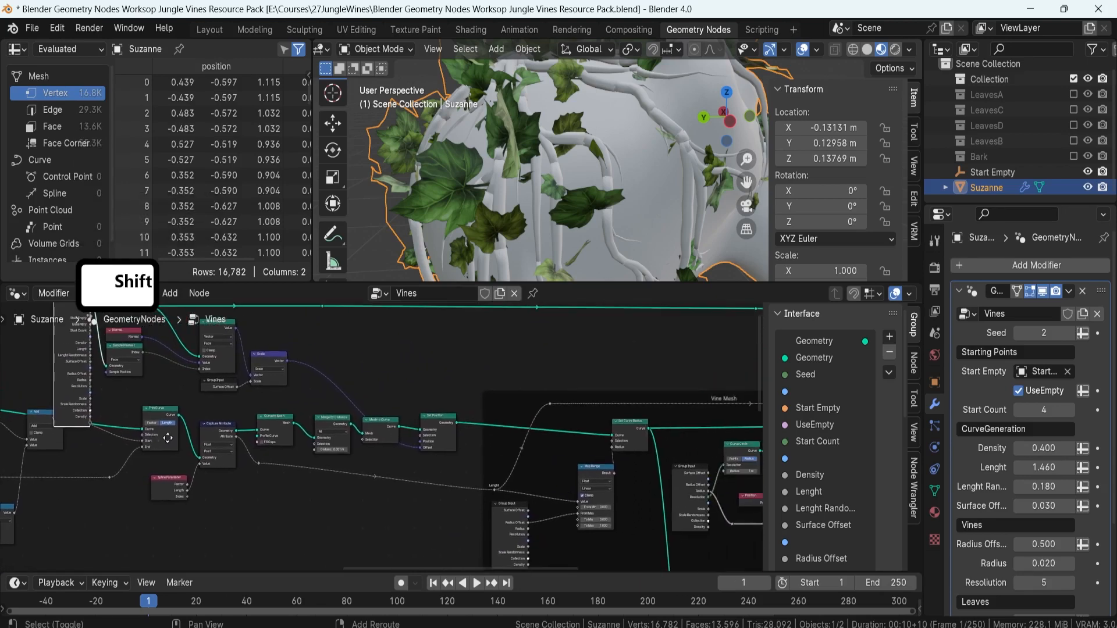
scroll(384, 449, down, 4)
shift+middle_drag(680, 452, 315, 430)
scroll(372, 426, up, 4)
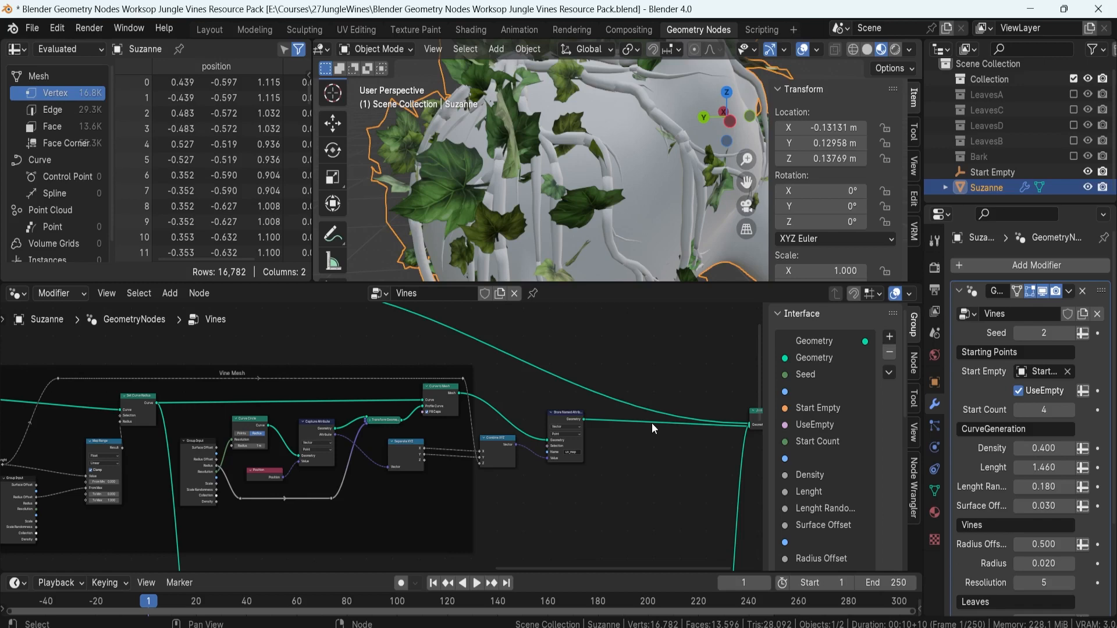
scroll(587, 438, up, 7)
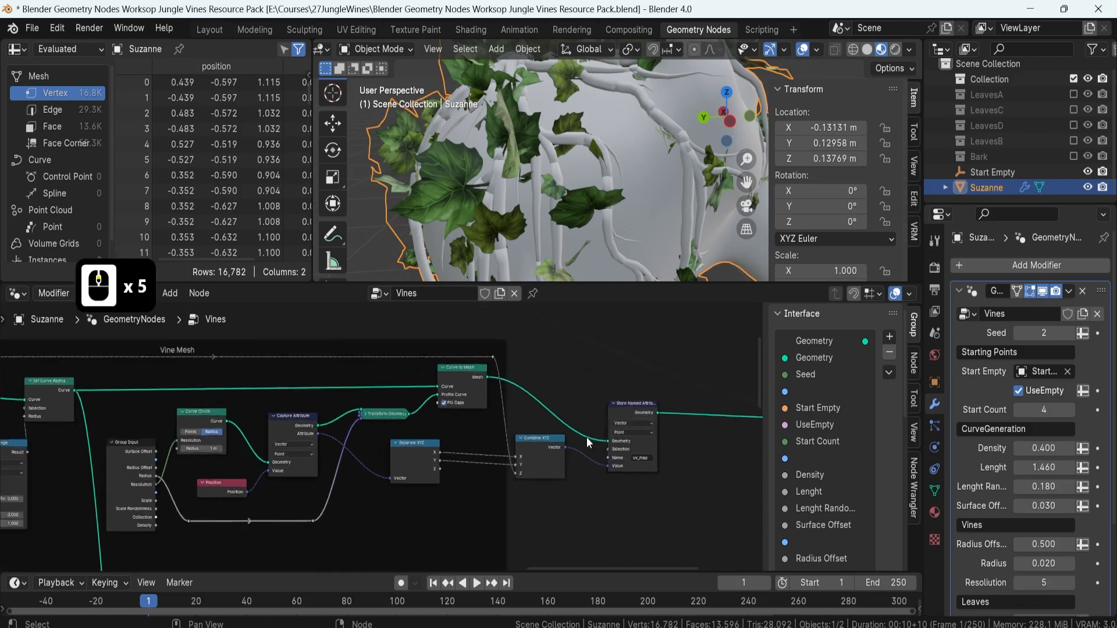
shift+middle_drag(587, 438, 427, 393)
scroll(427, 393, up, 3)
click(469, 412)
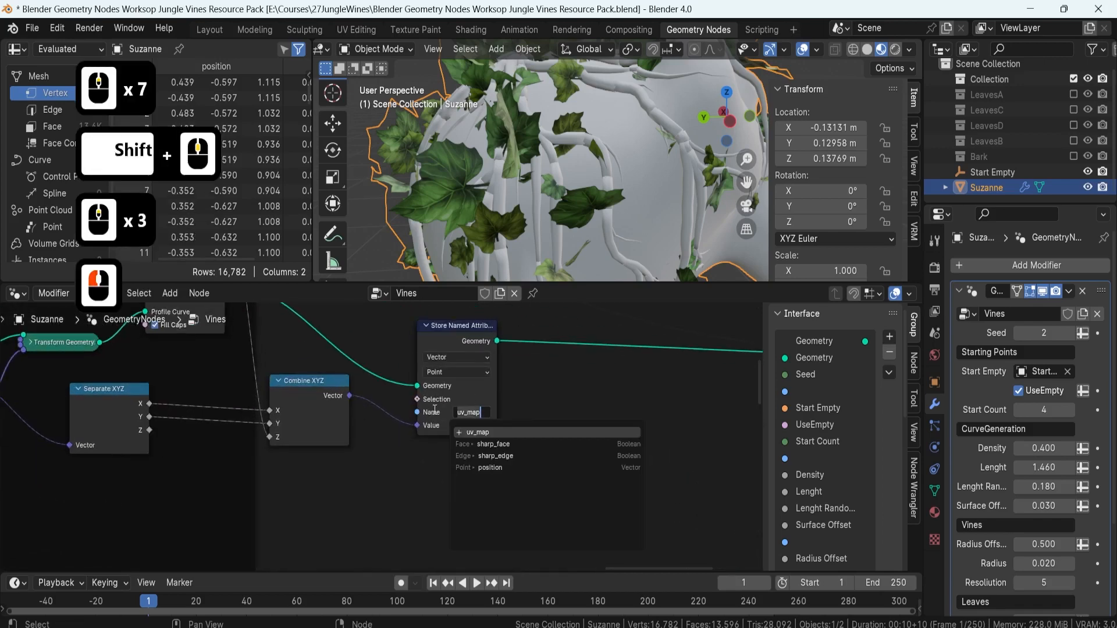
click(533, 399)
shift+middle_drag(503, 375, 665, 424)
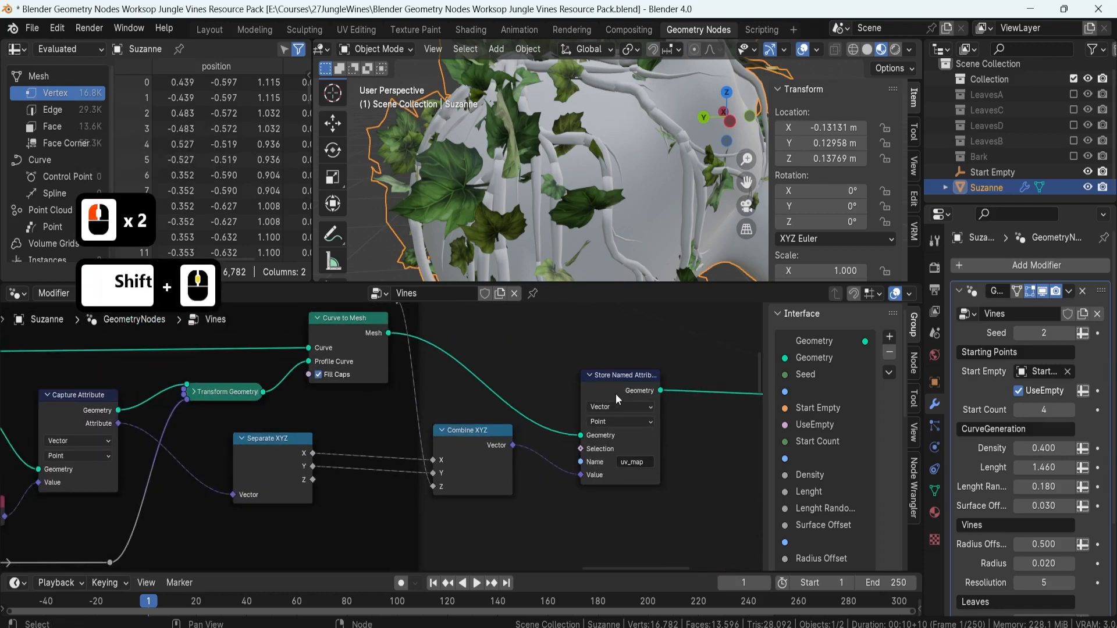